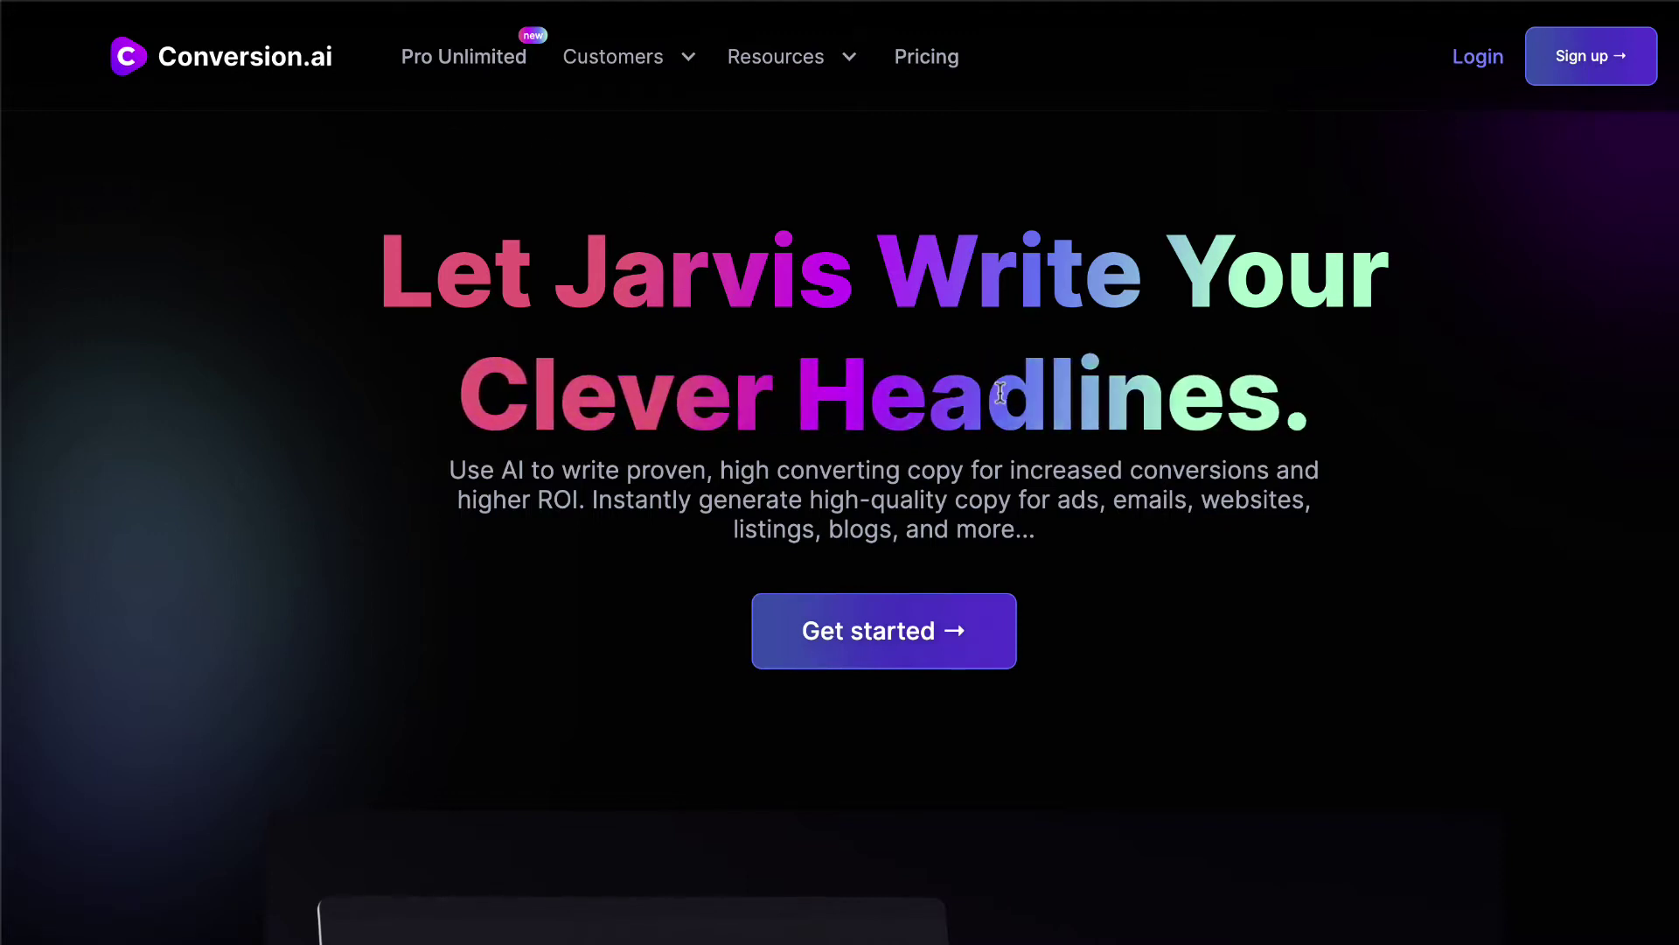
scroll(1000, 392, down, 1)
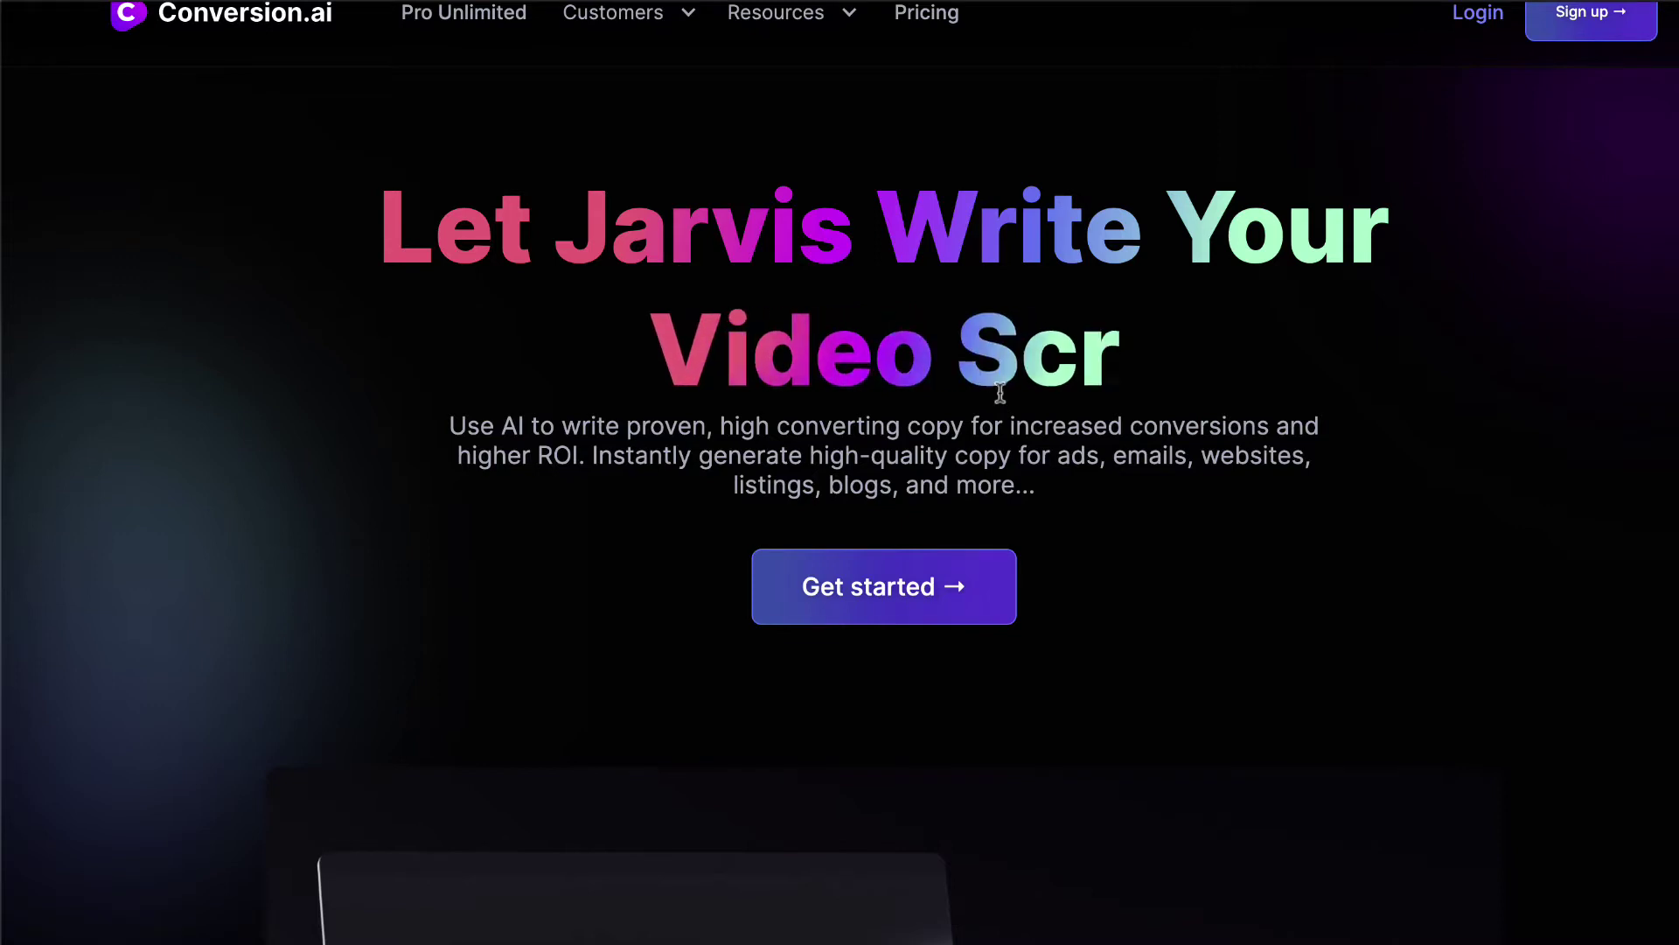
scroll(1000, 392, up, 1)
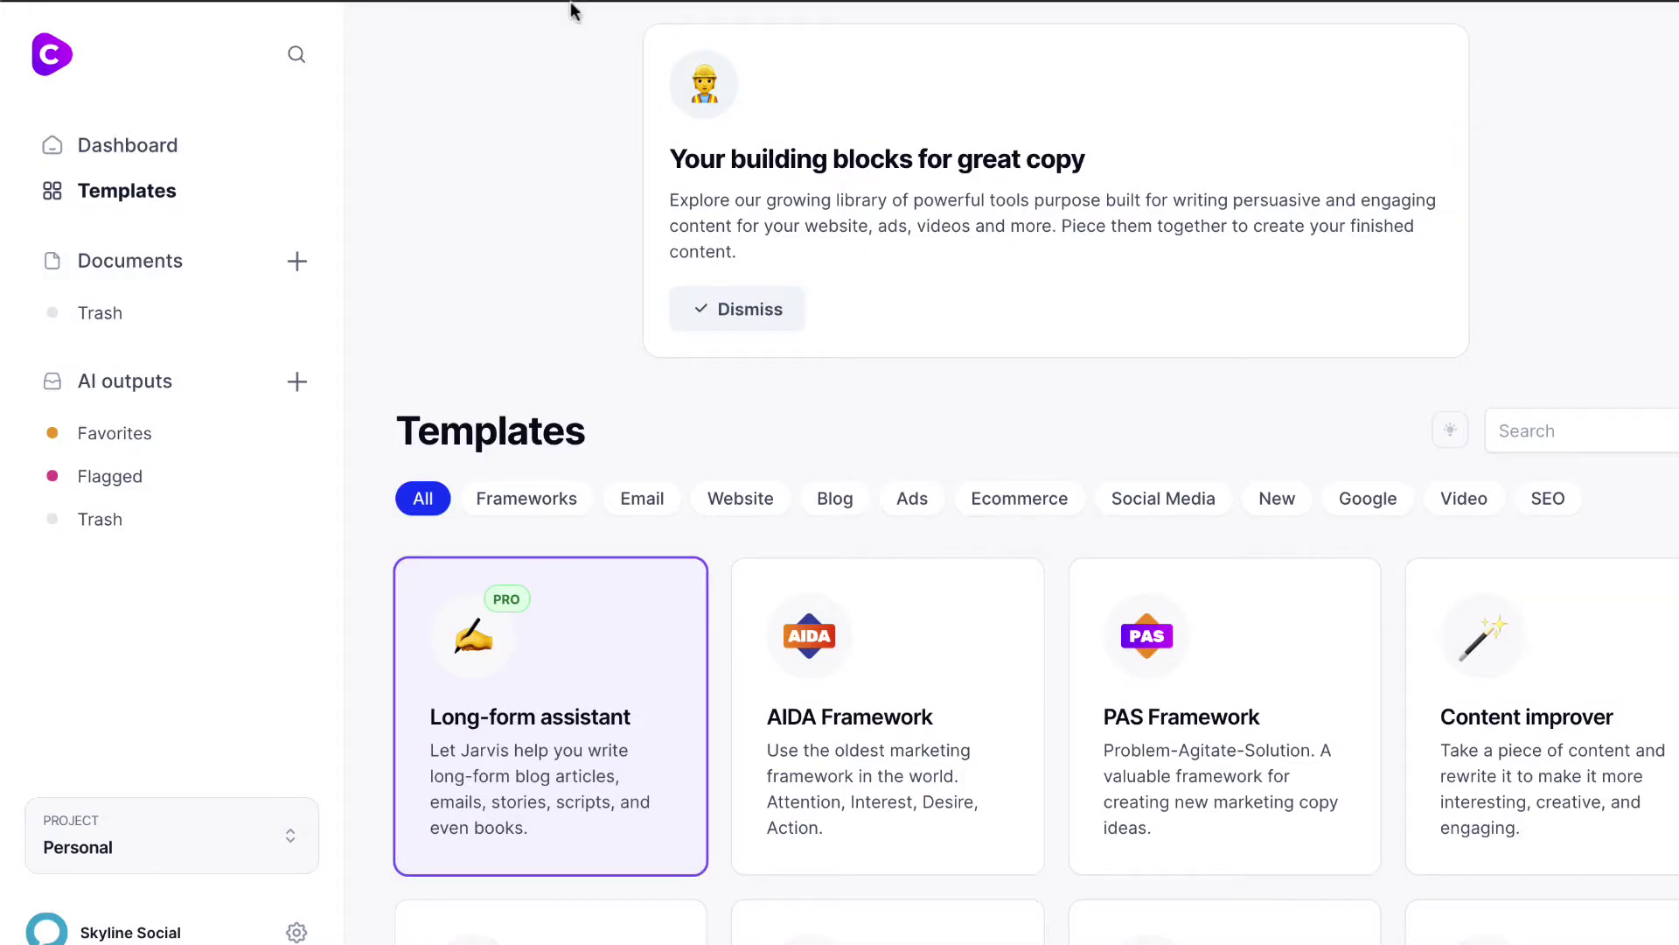
Step: Dismiss the "Your building blocks for great copy" notice and look through the library of copywriting templates
click(766, 311)
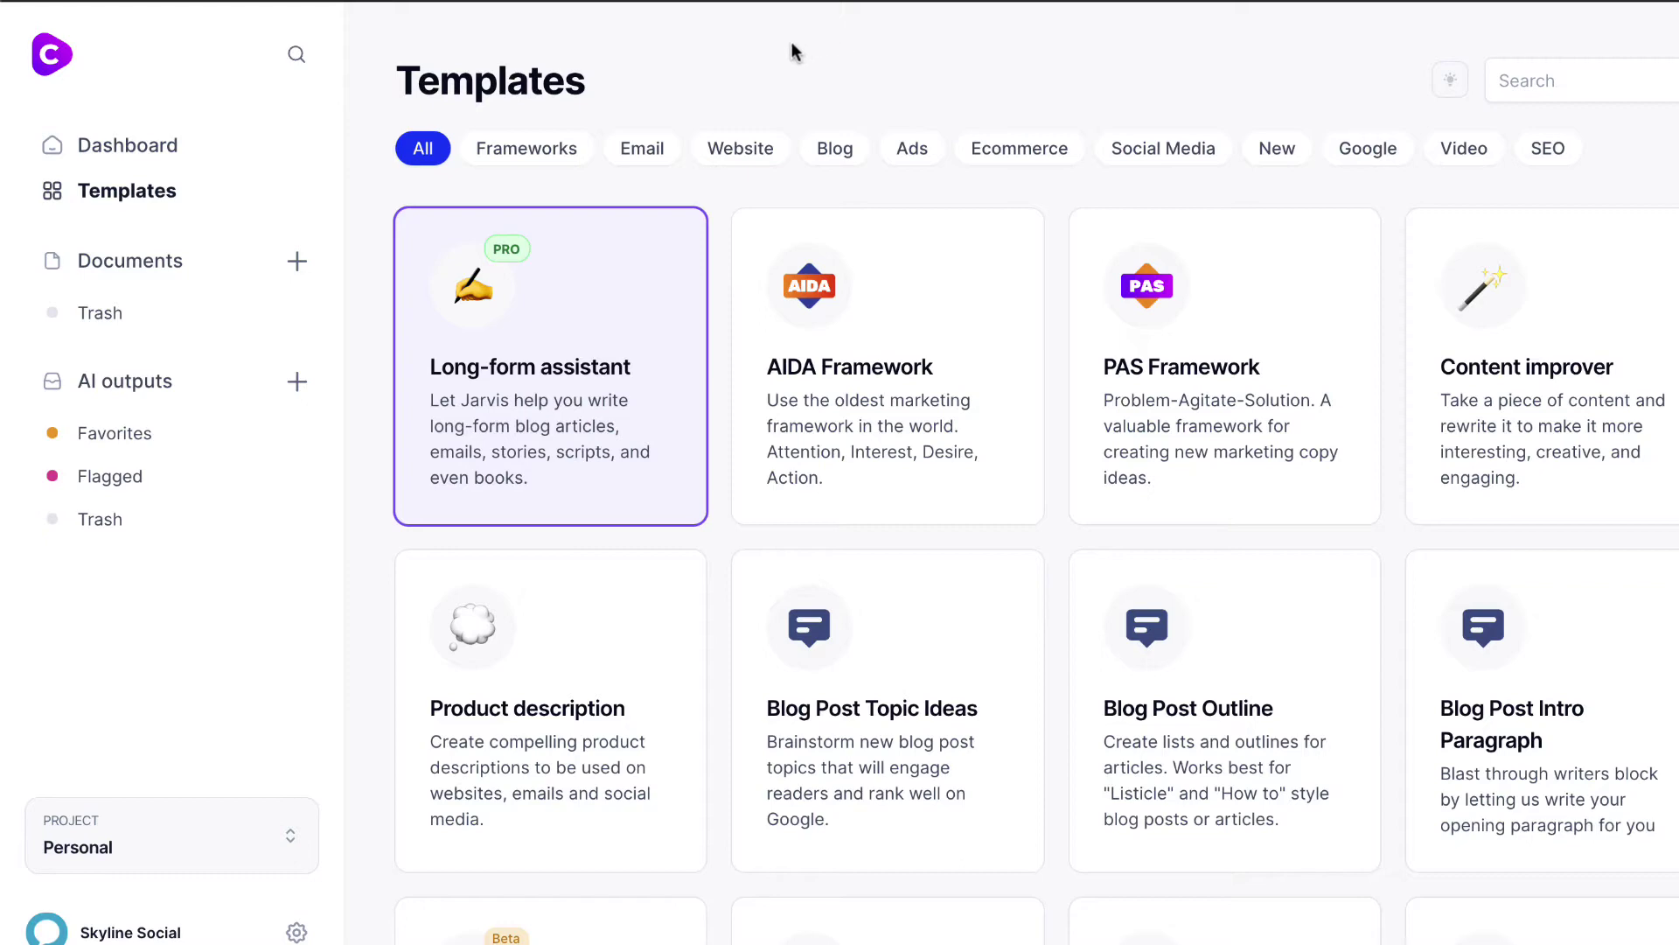
scroll(722, 462, down, 1)
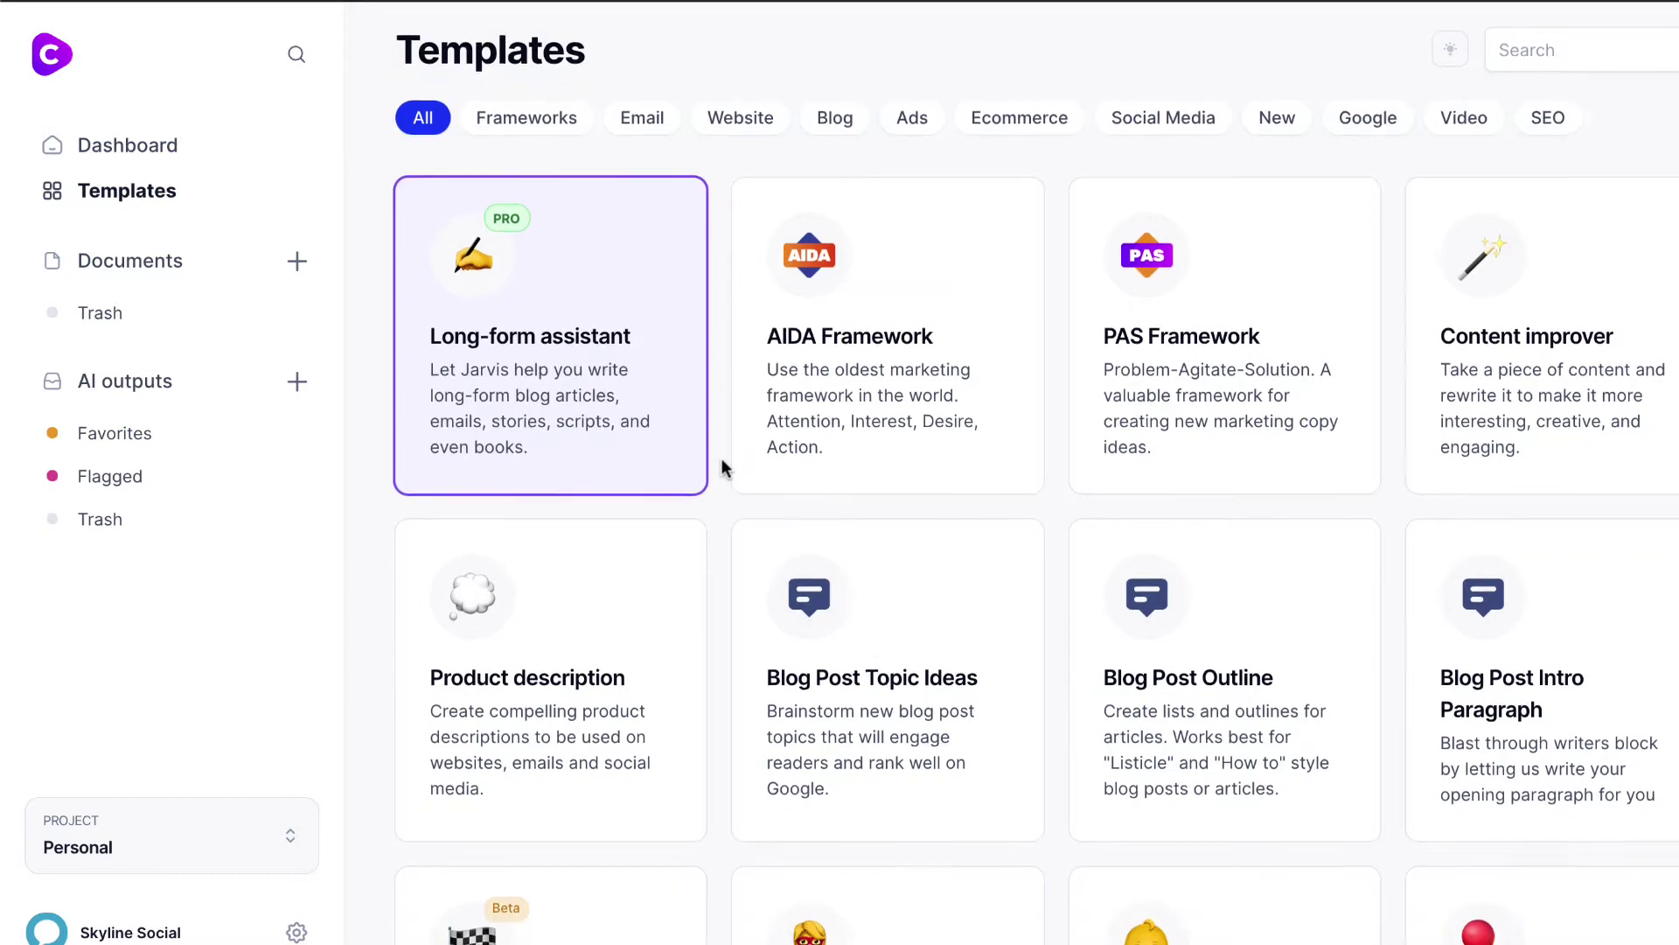
scroll(722, 458, down, 1)
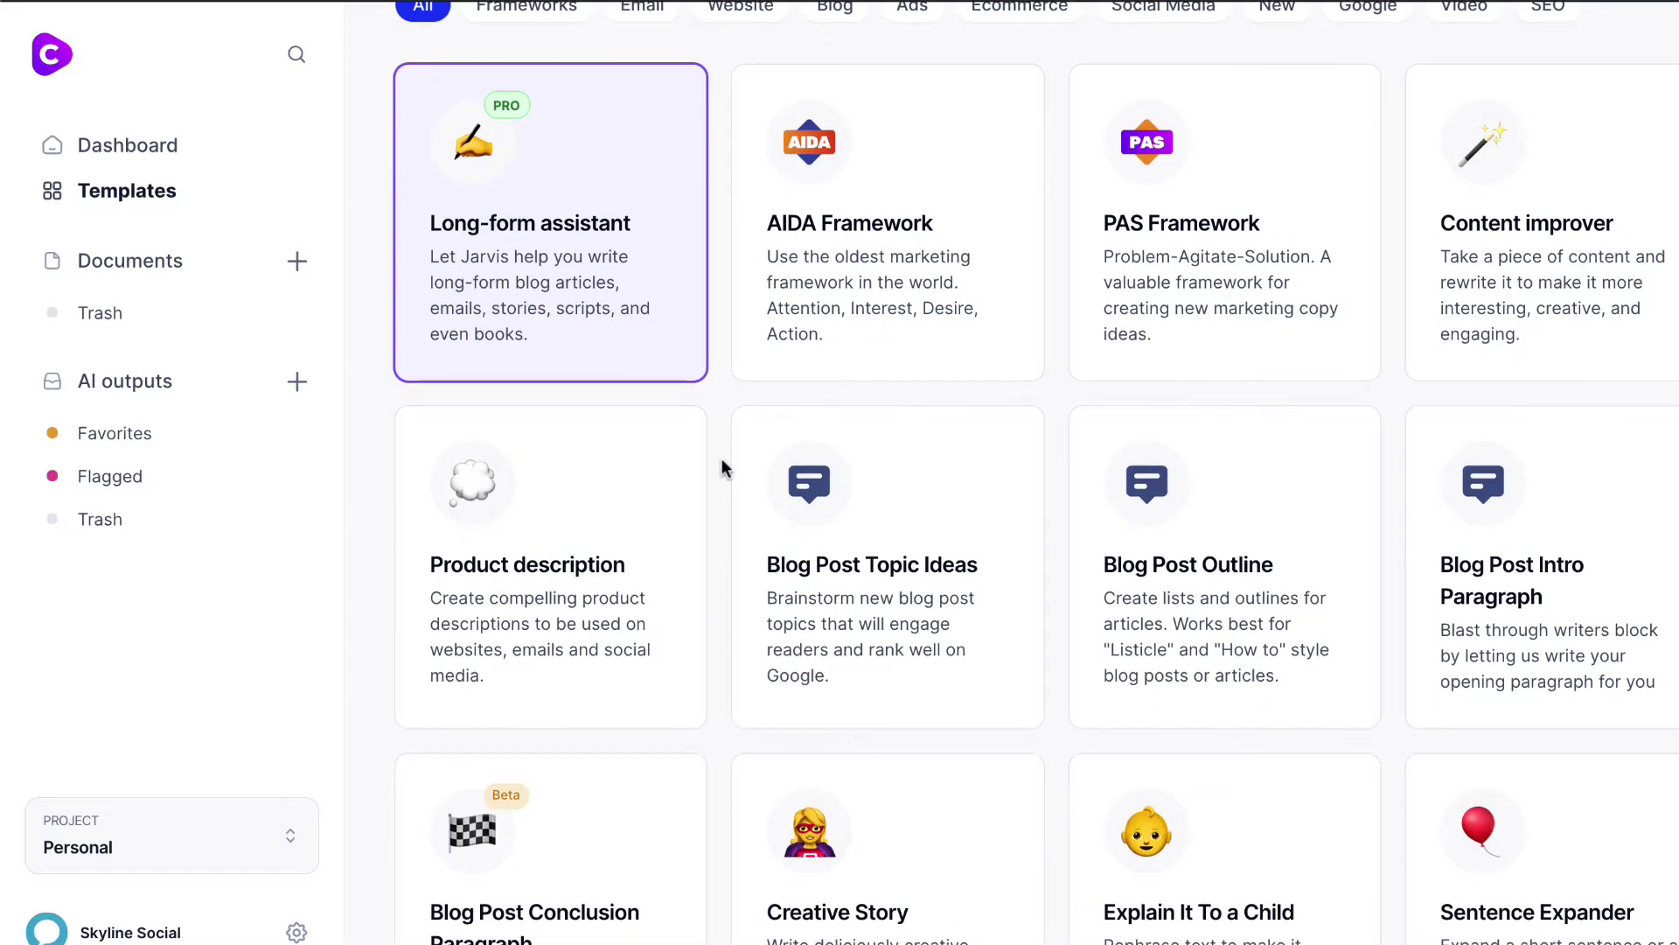
scroll(722, 458, down, 1)
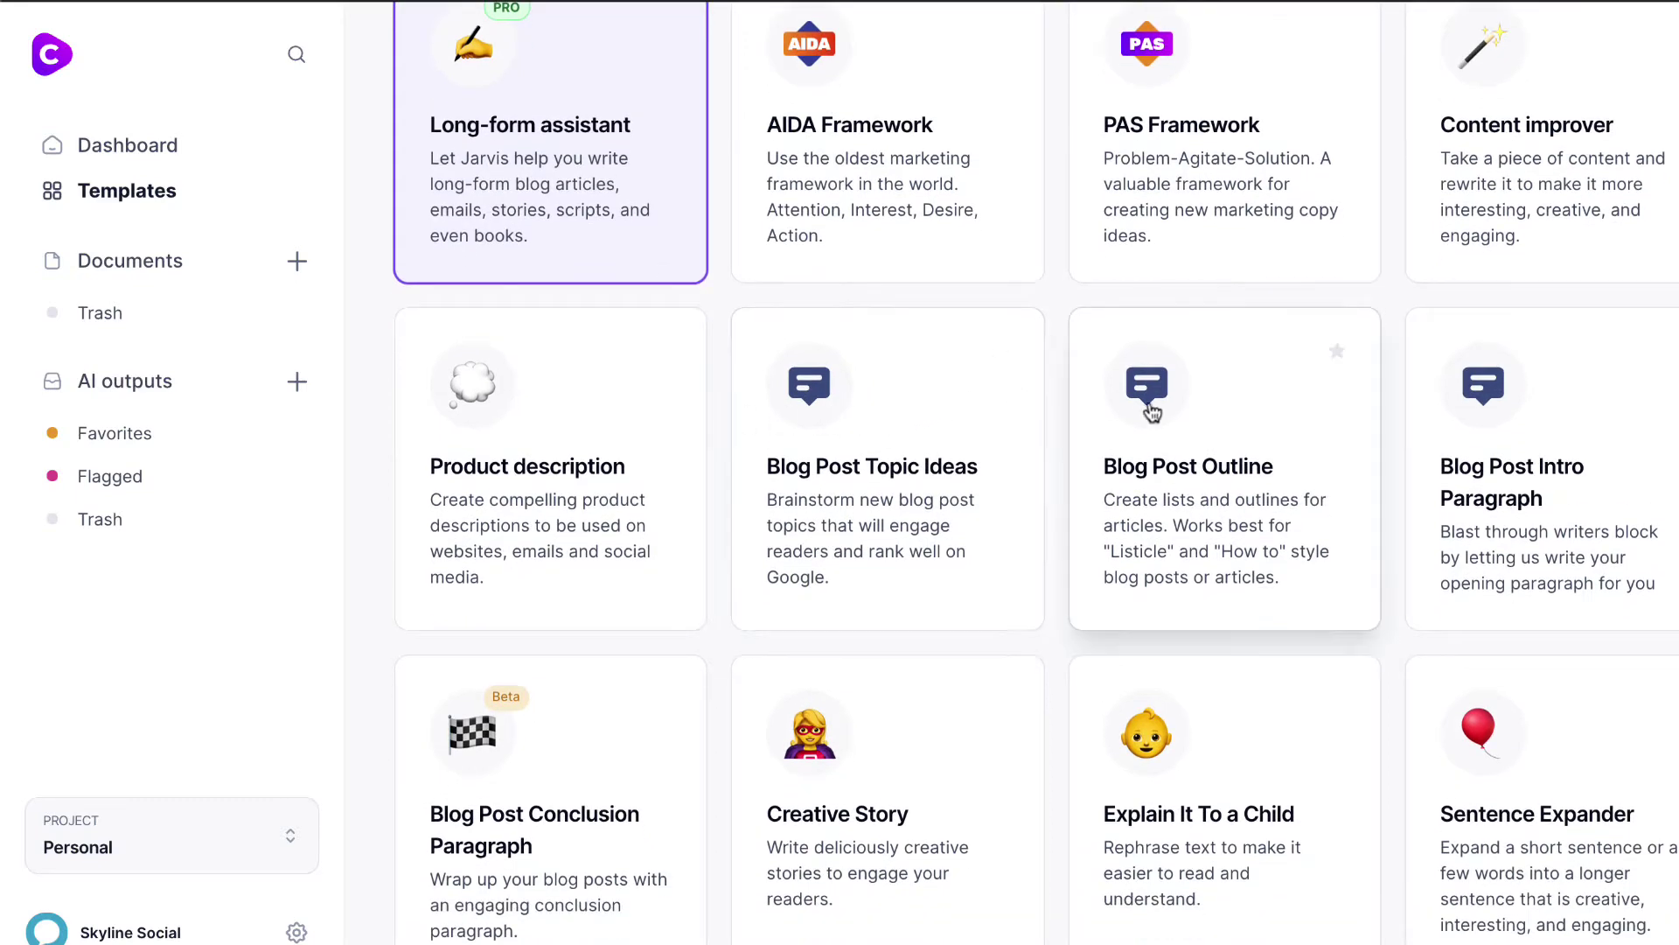
scroll(1210, 525, down, 3)
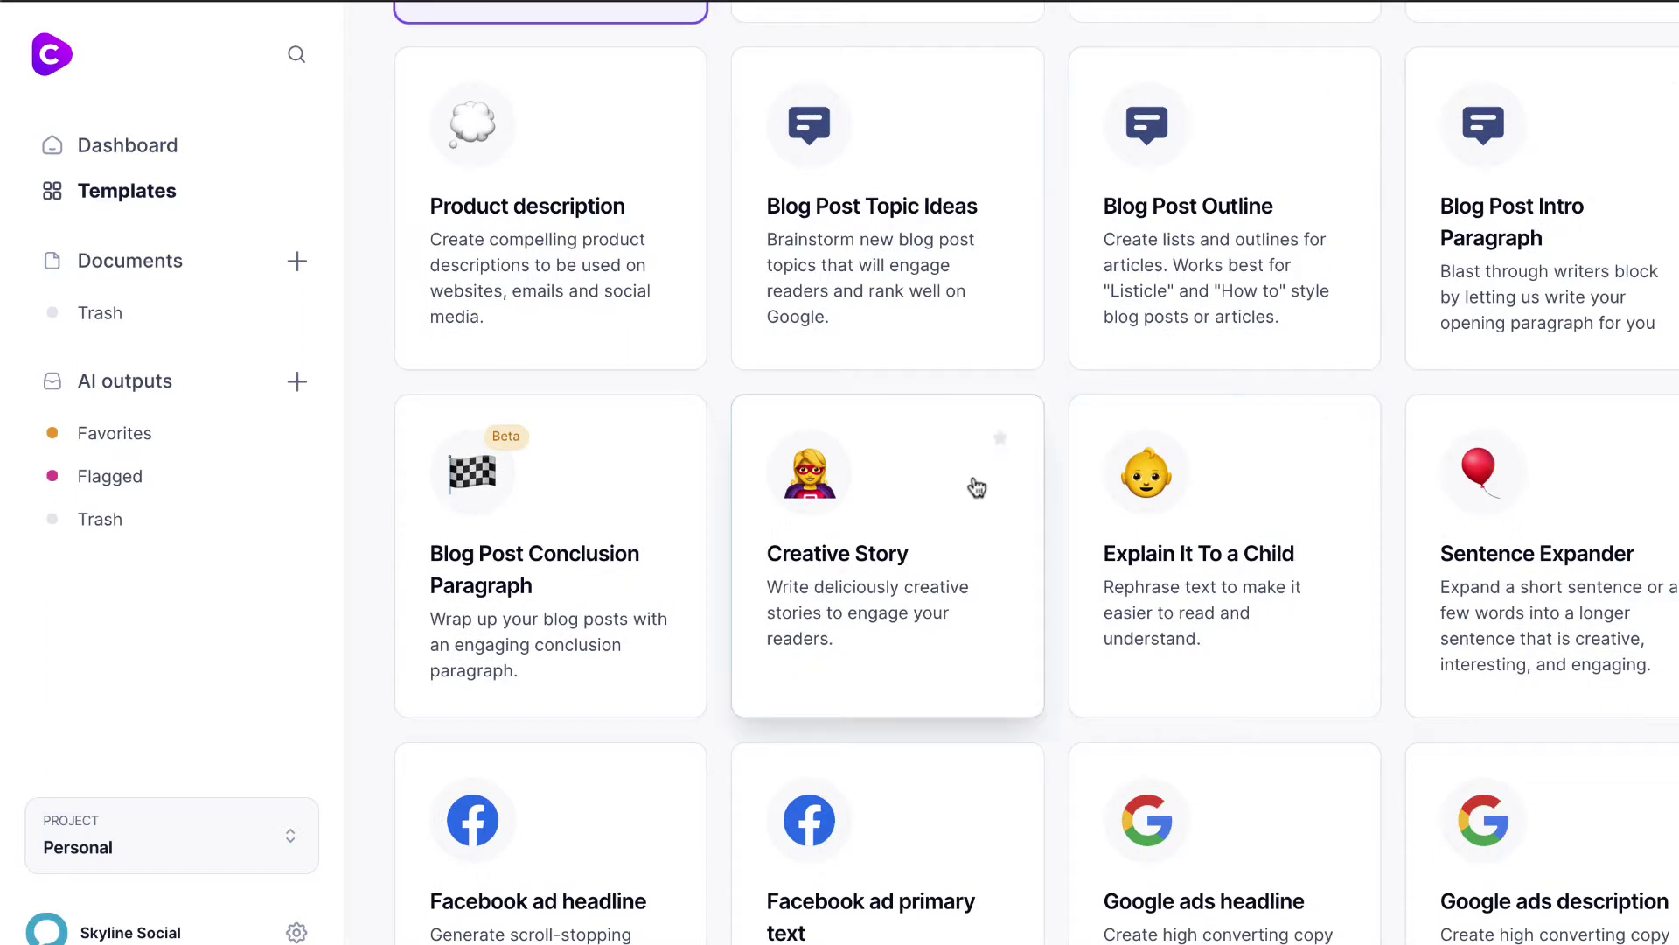
scroll(973, 601, down, 1)
scroll(973, 601, down, 3)
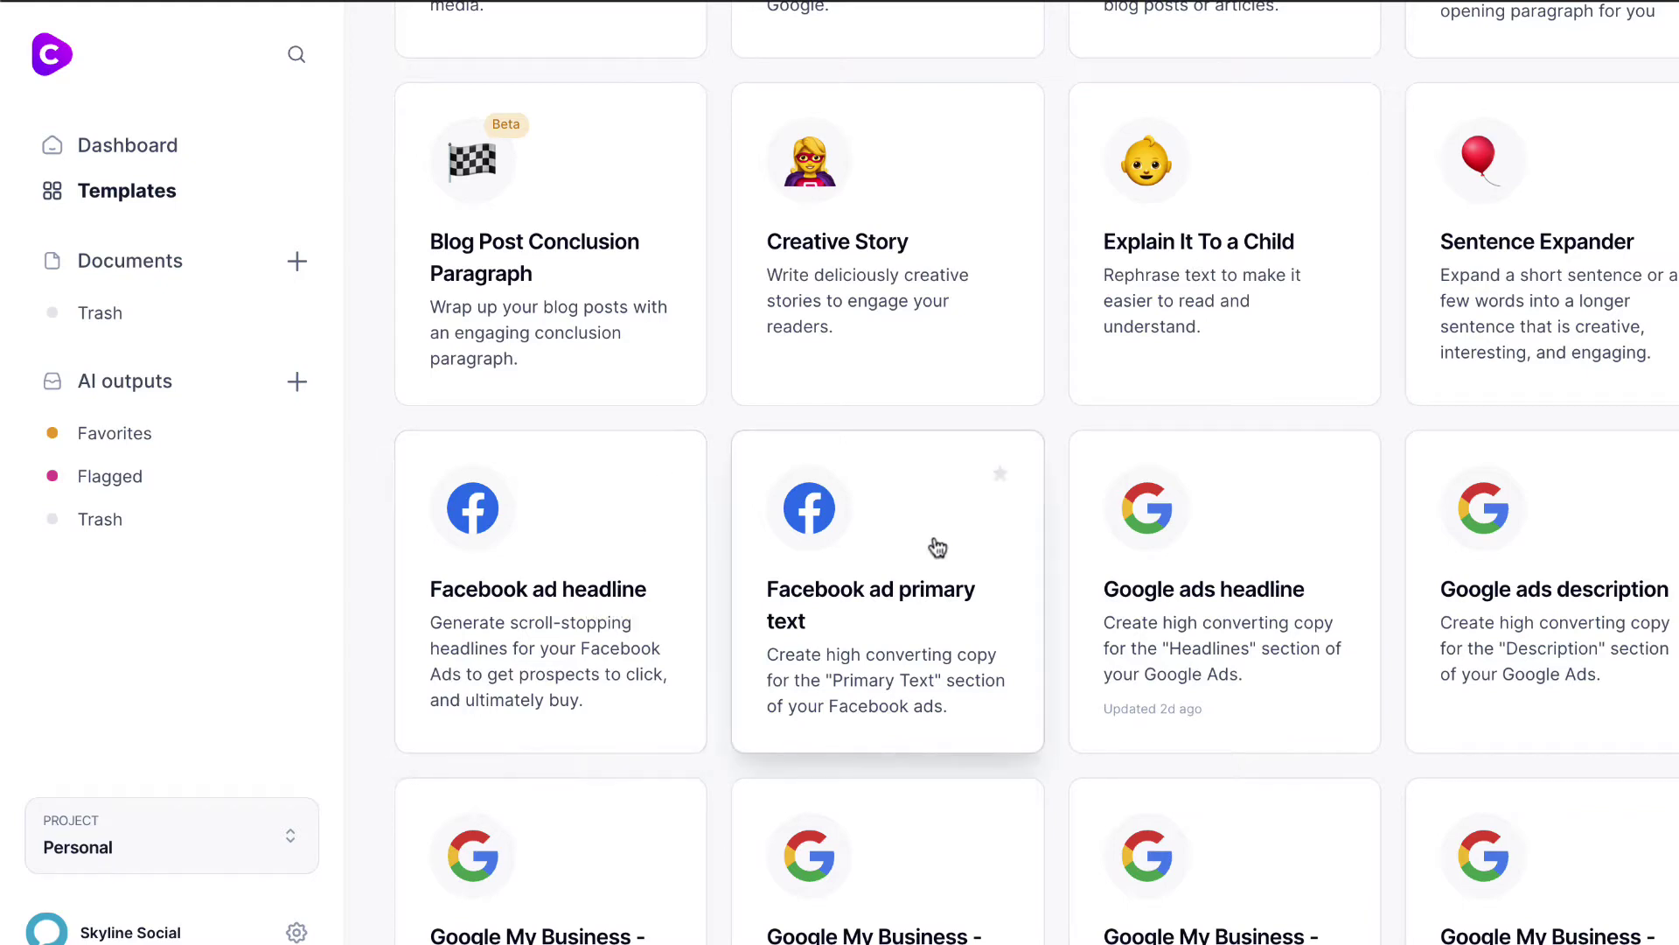
scroll(1055, 610, down, 8)
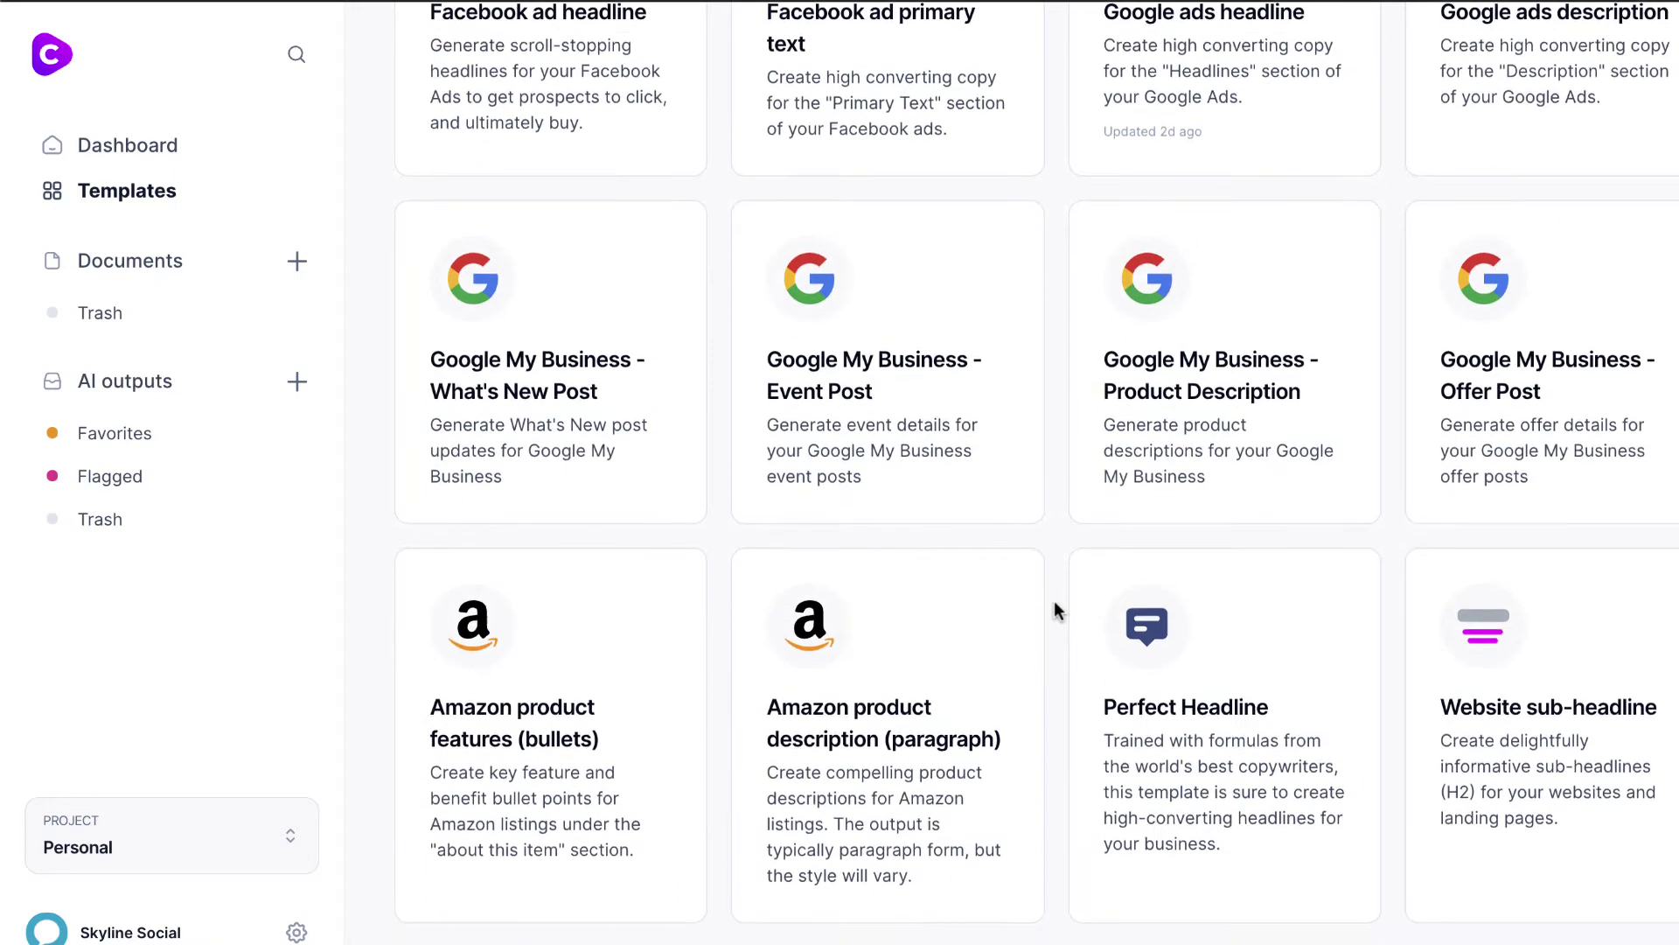
scroll(1056, 609, down, 6)
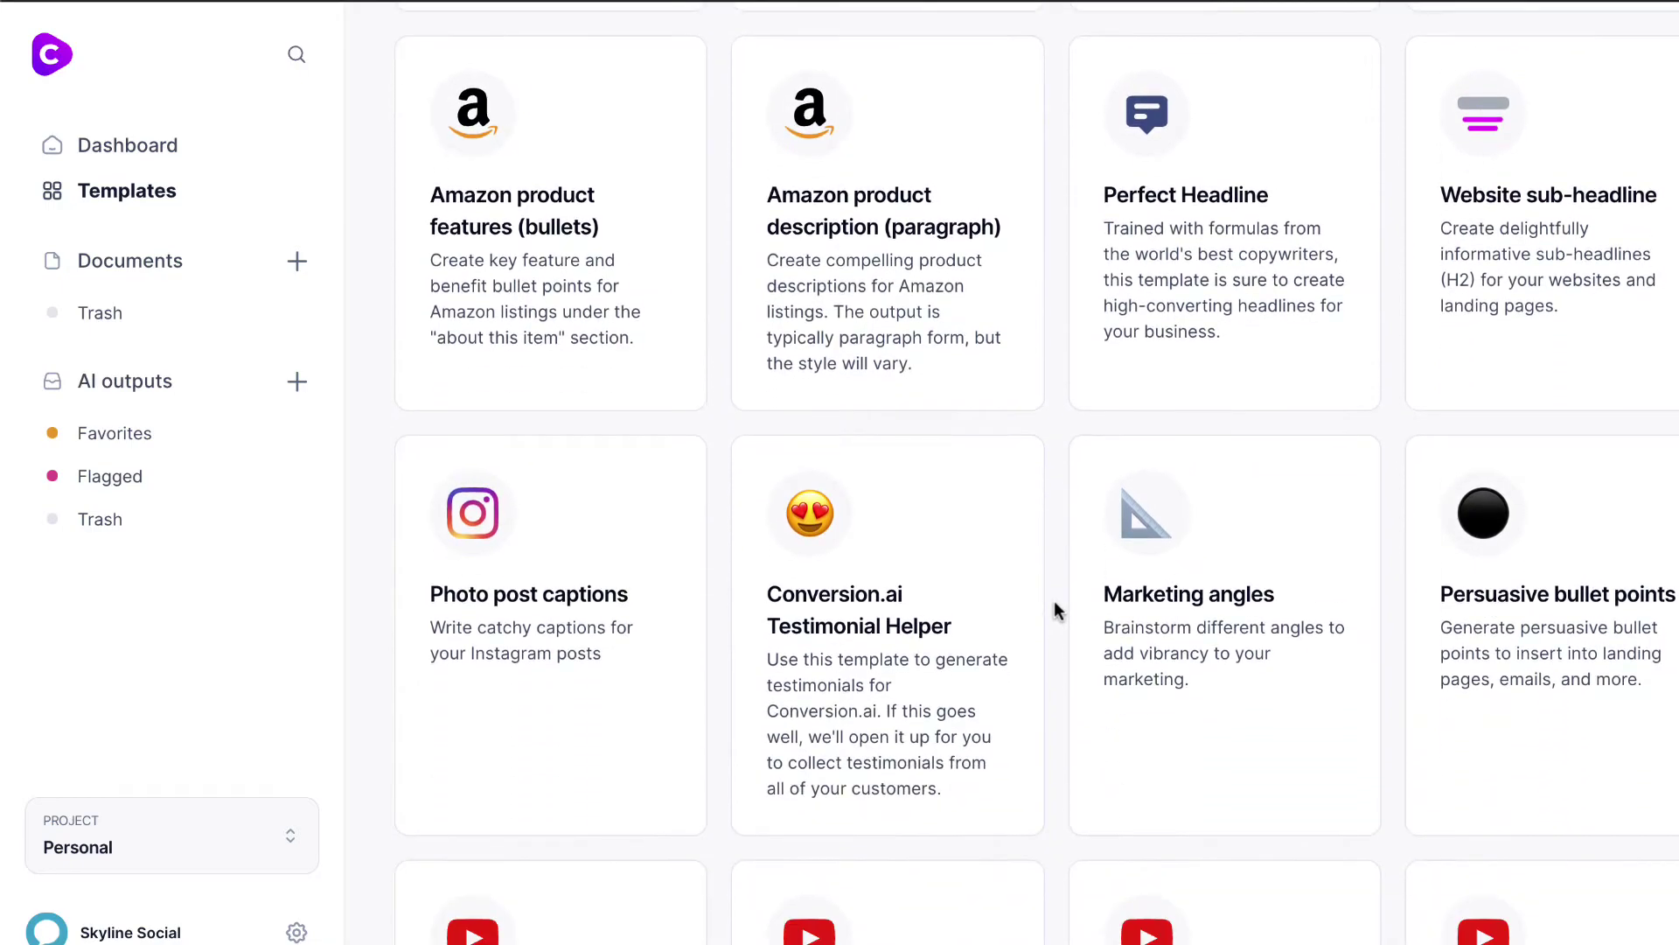
scroll(1057, 400, up, 15)
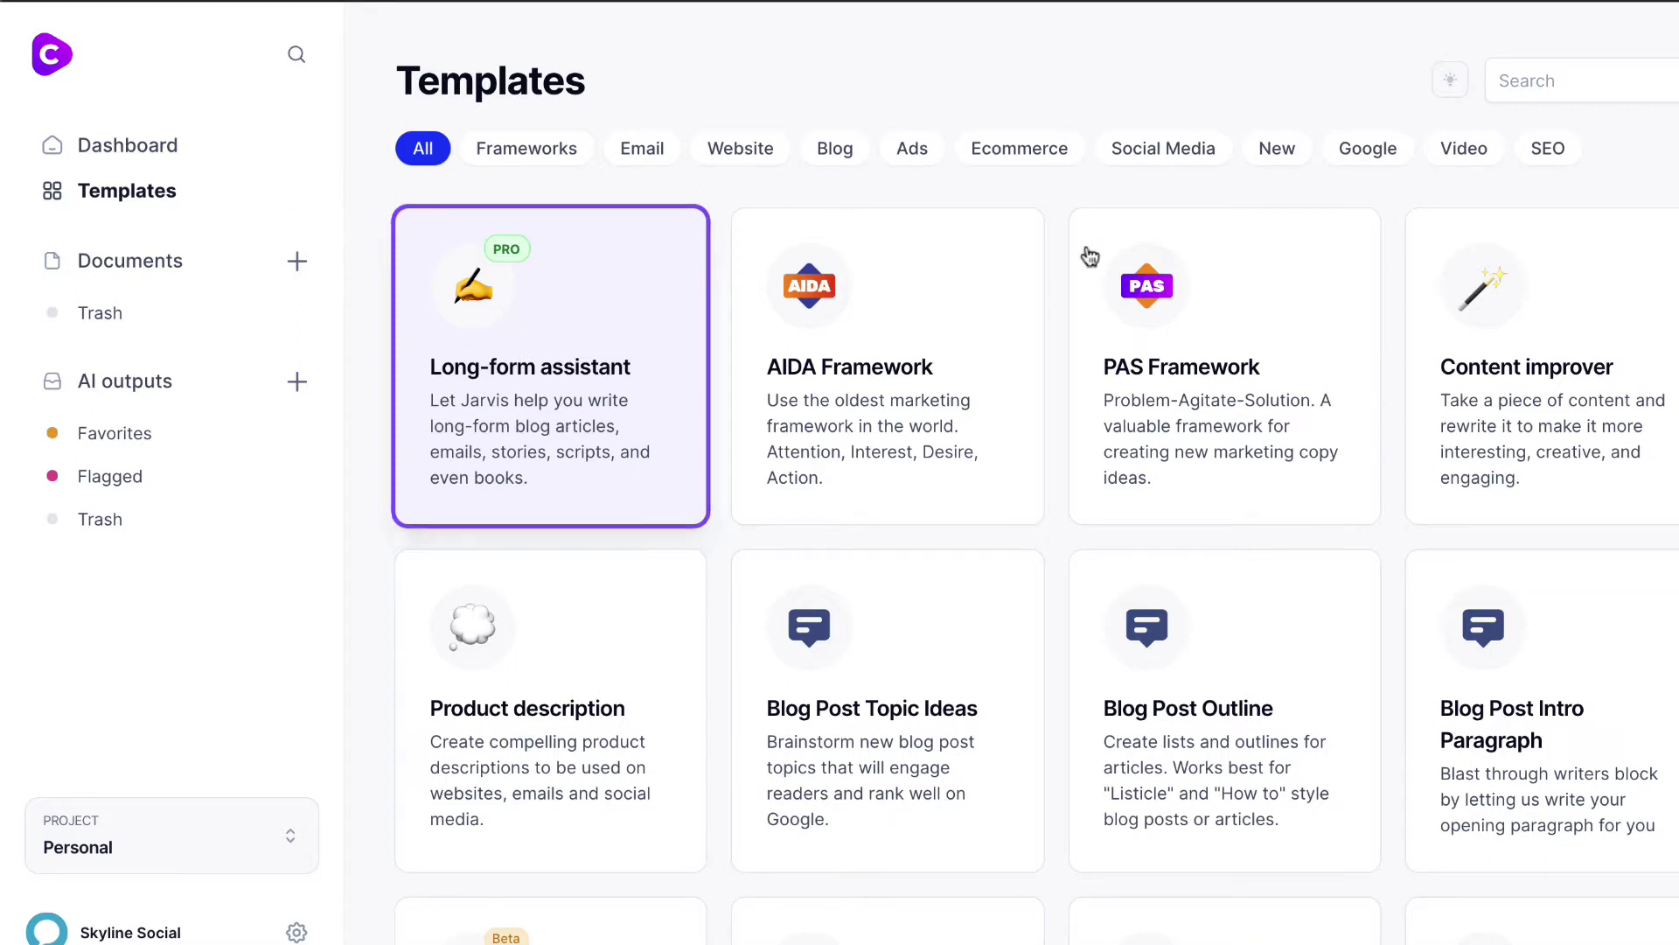
scroll(1212, 770, down, 7)
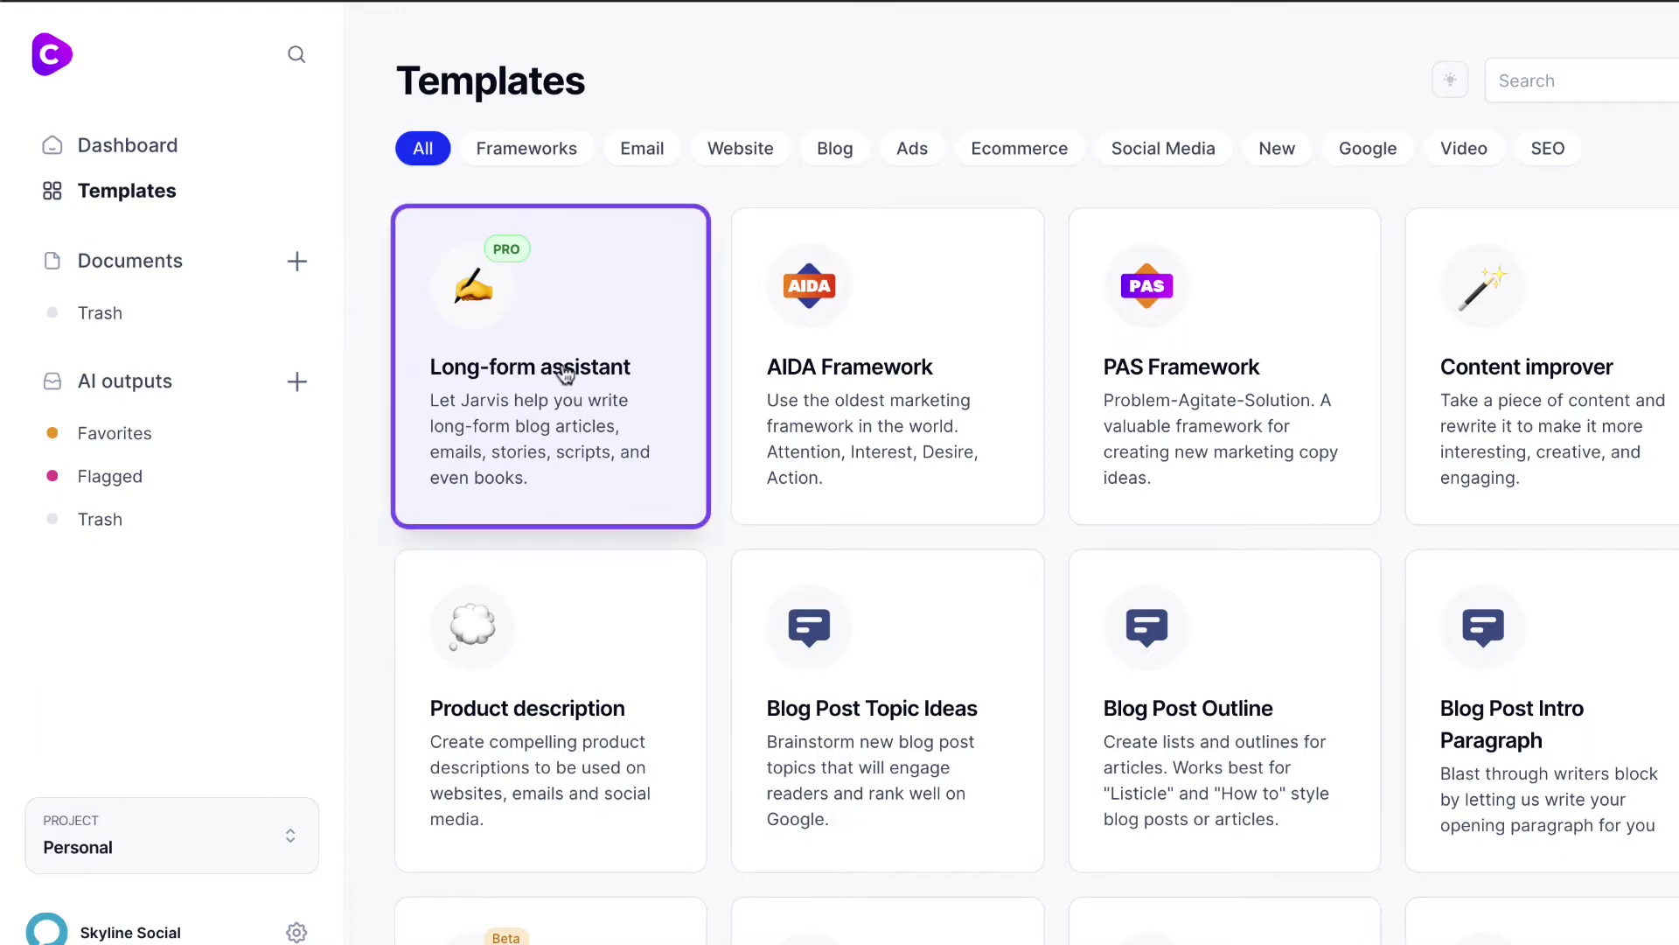
Step: Start a long-form piece described as an article explaining how to use Conversion.ai artificial intelligence to create written content, how it works and whether it's any good
click(529, 398)
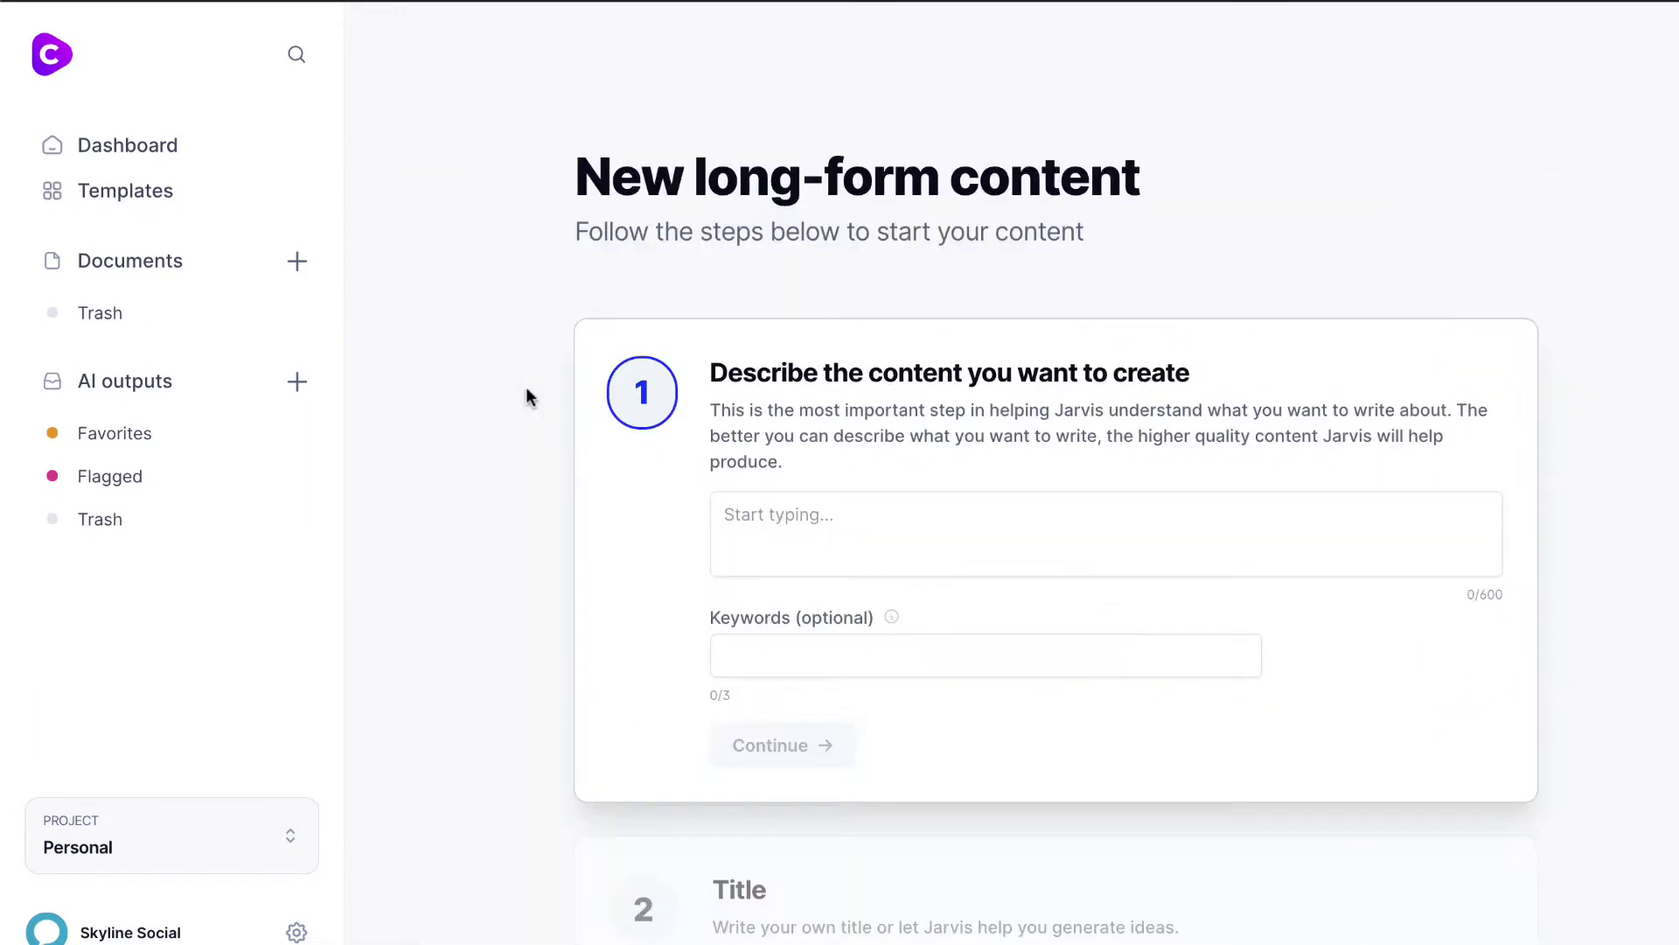
scroll(526, 387, down, 2)
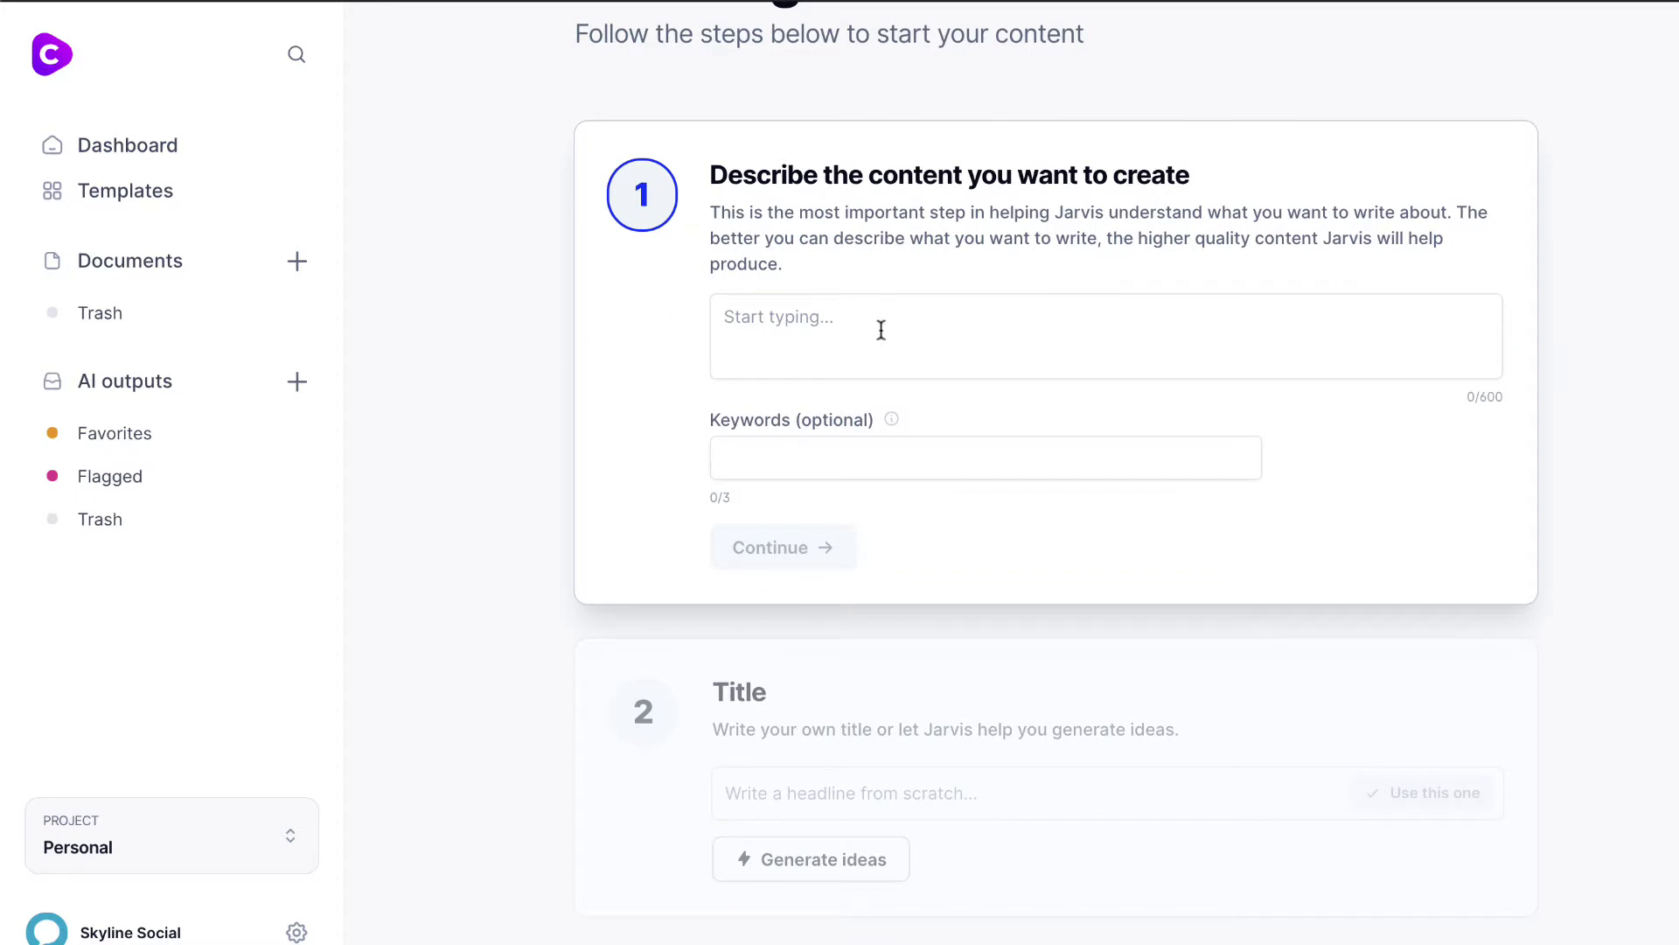
click(881, 330)
text(In this article, I'll be explaining how to use Conversion.ai artificial intelligence to create written content for you. How does it work? And is it any good?)
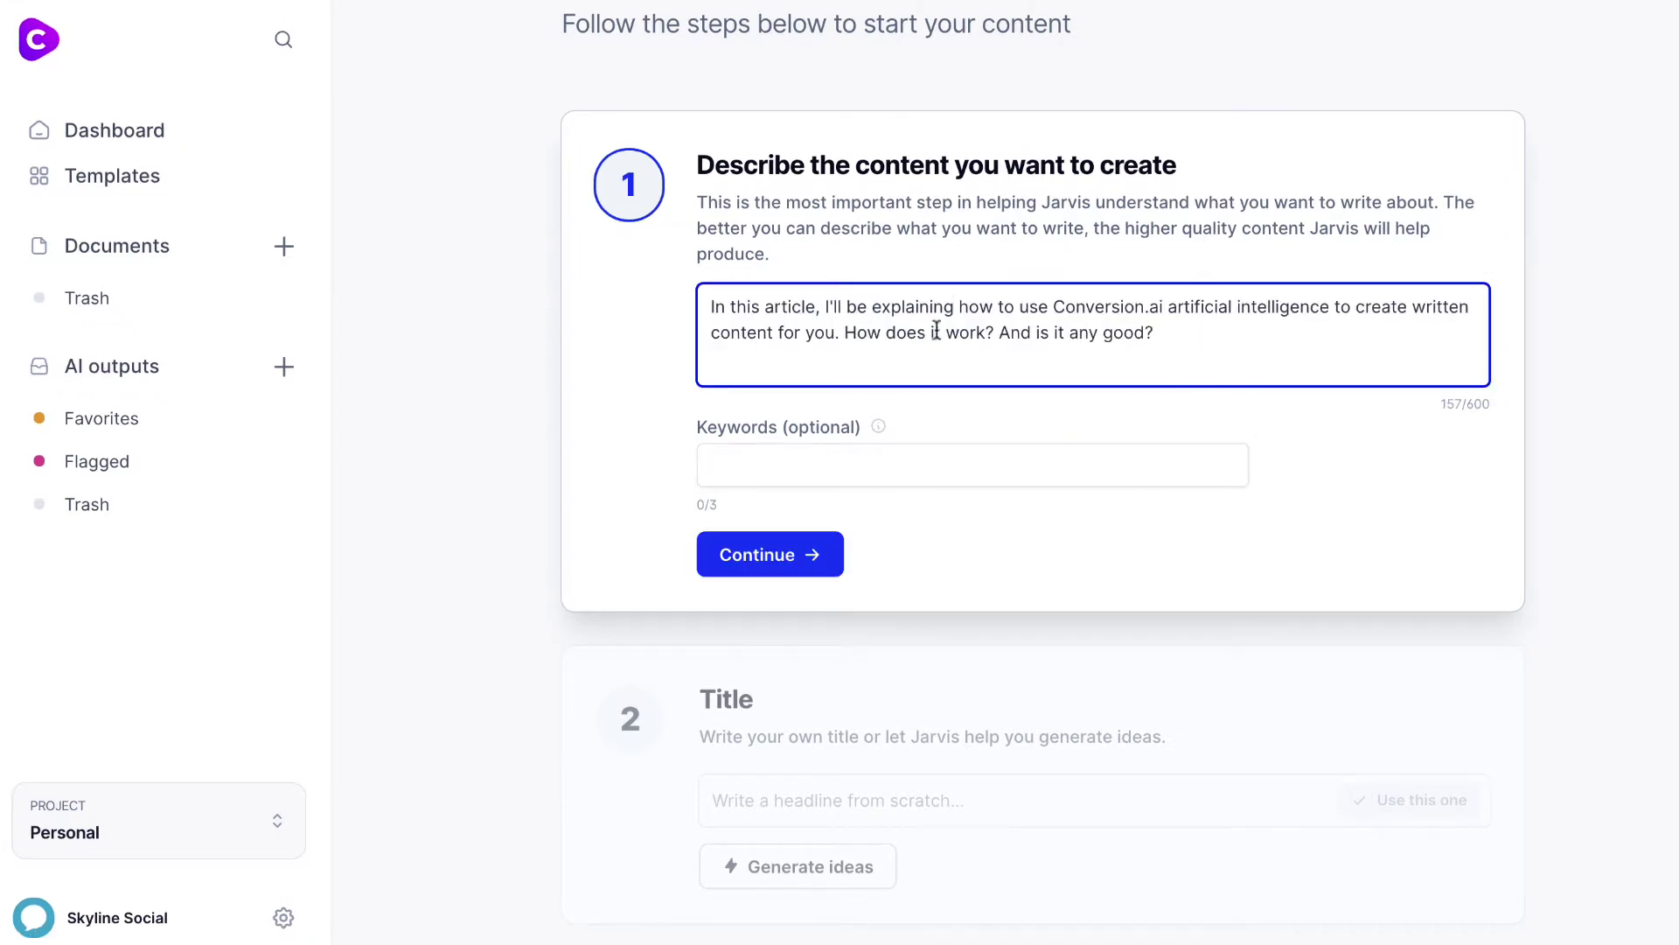
drag(1184, 329, 663, 302)
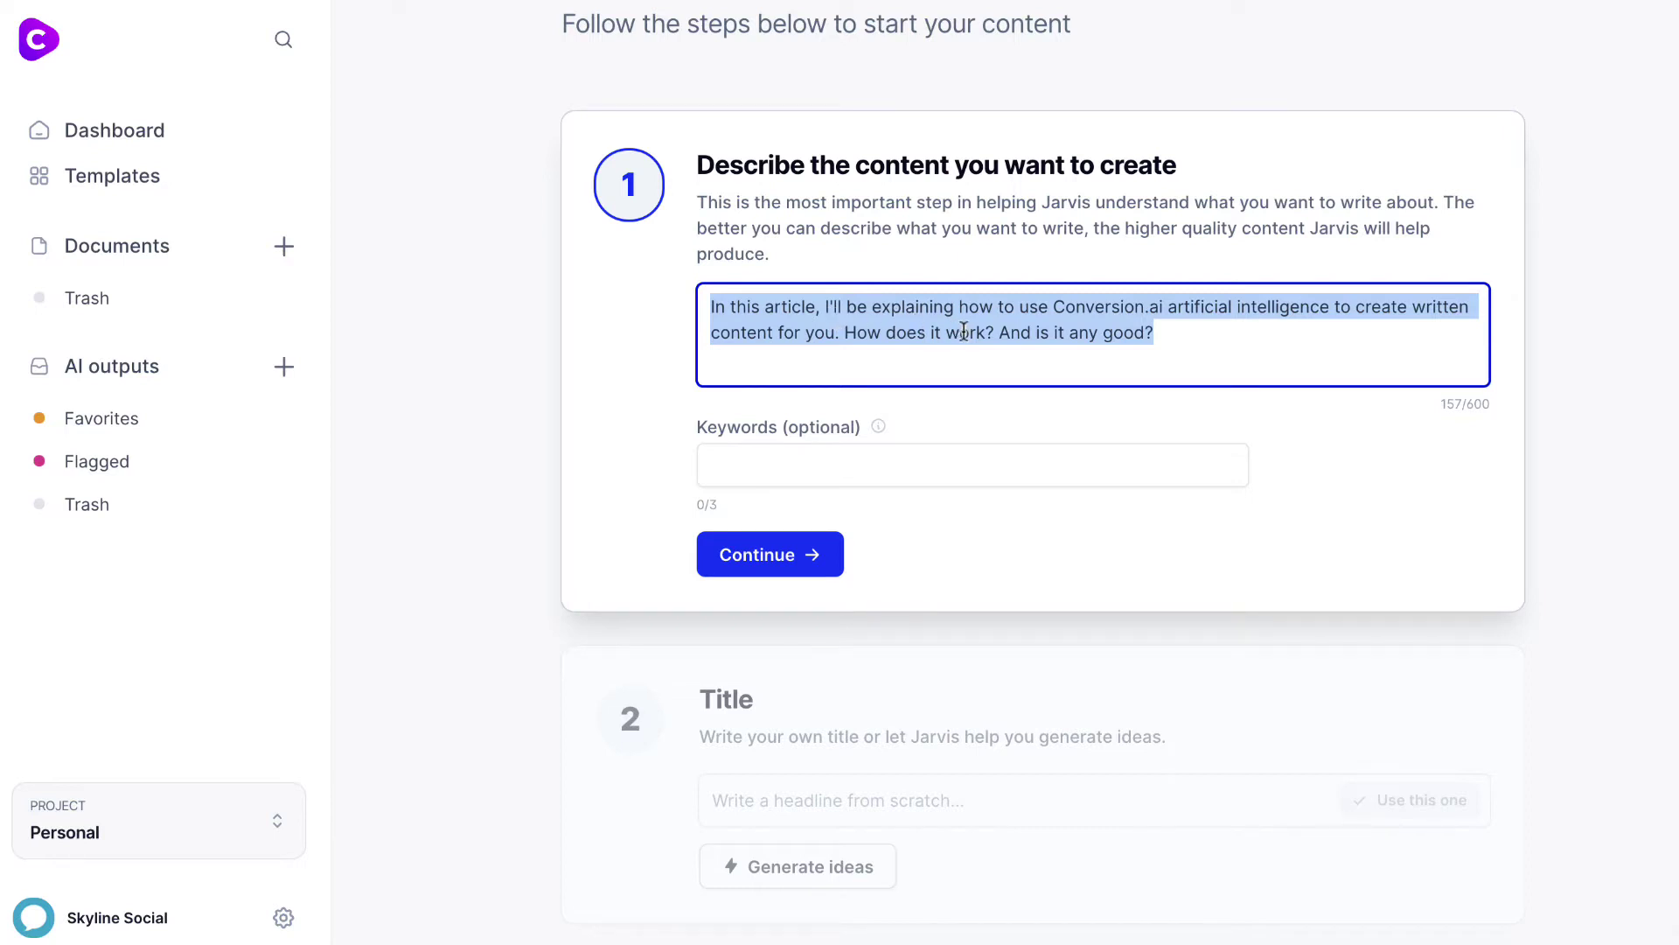
drag(1185, 324, 699, 293)
drag(1496, 404, 1460, 400)
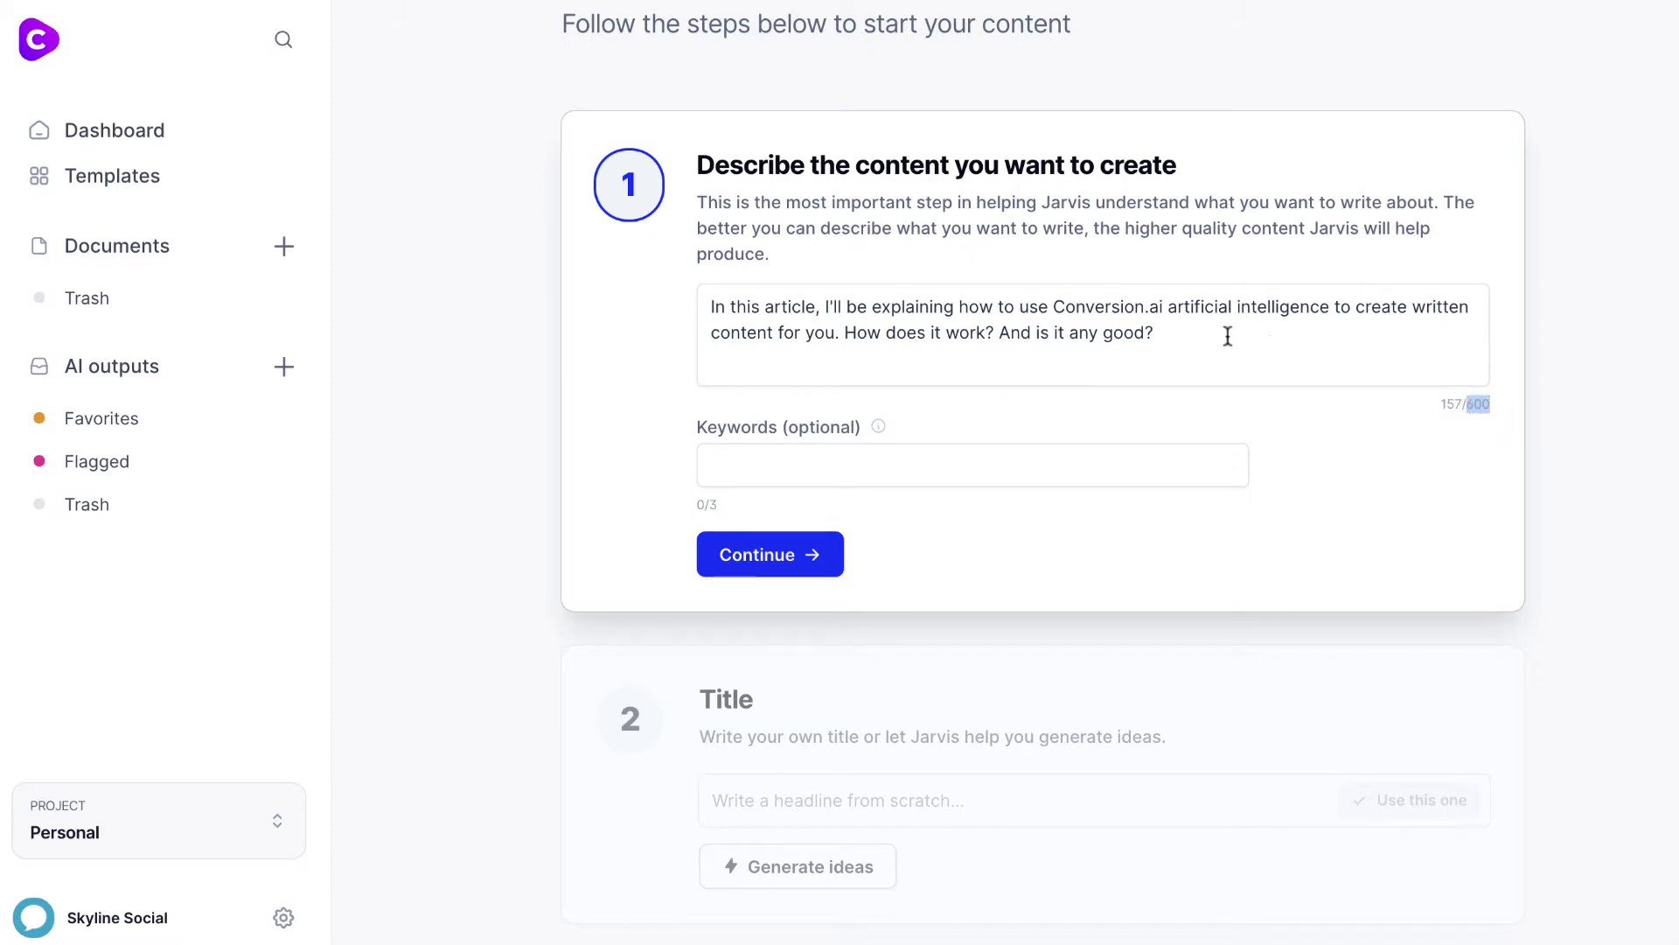
drag(1223, 337, 658, 317)
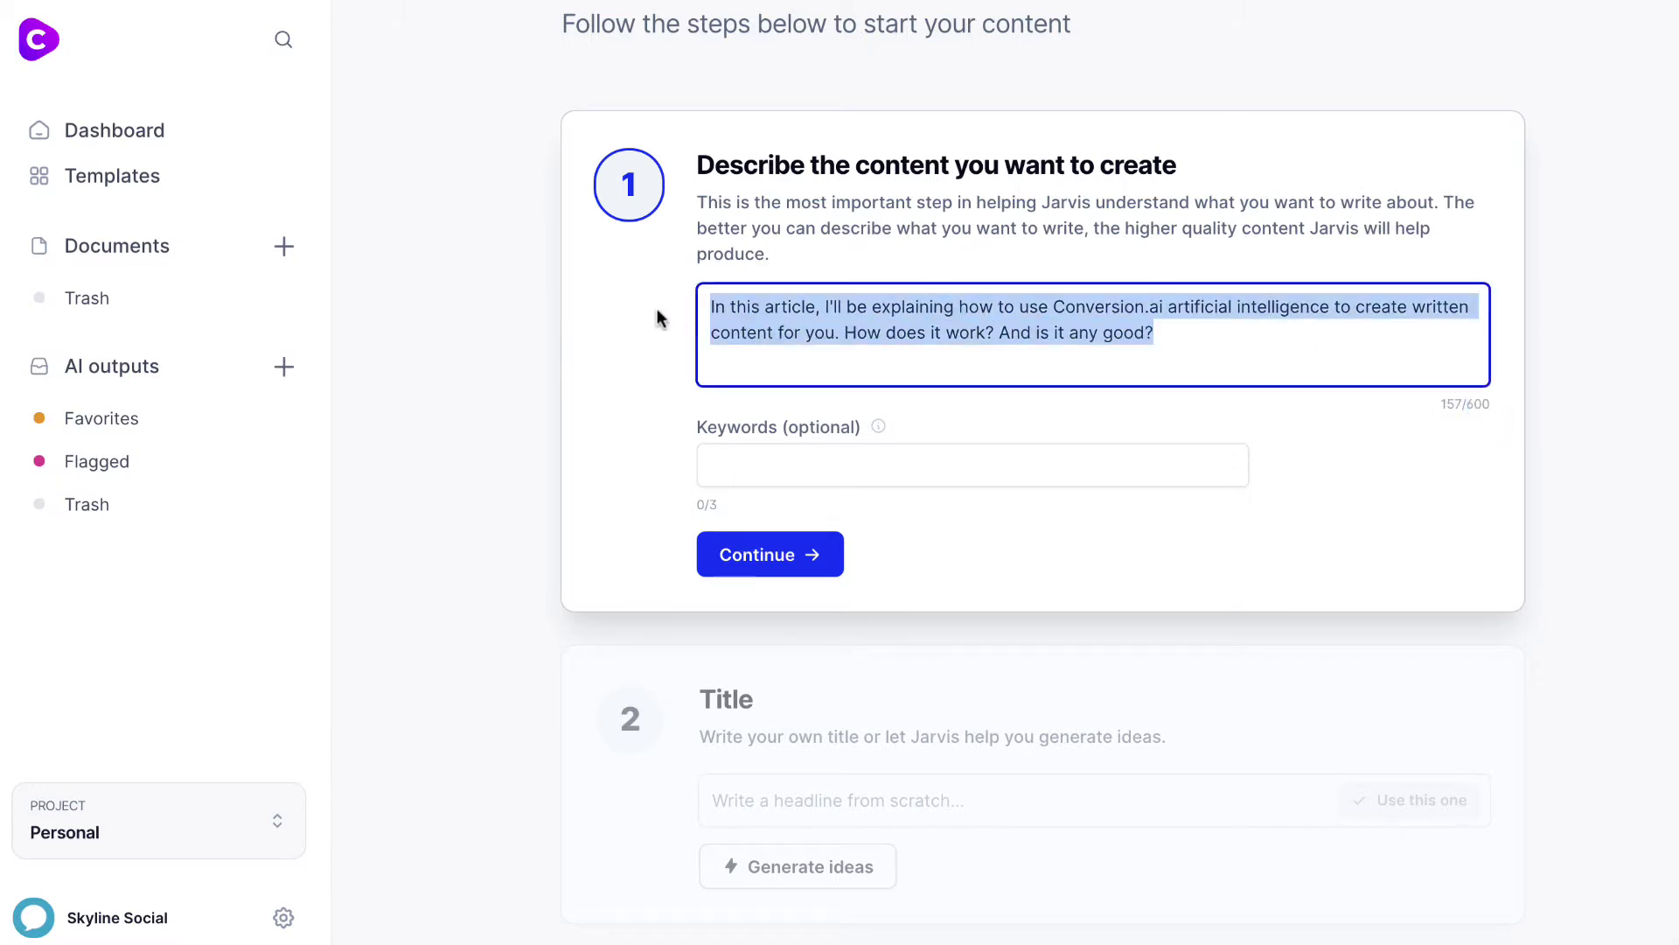
click(887, 324)
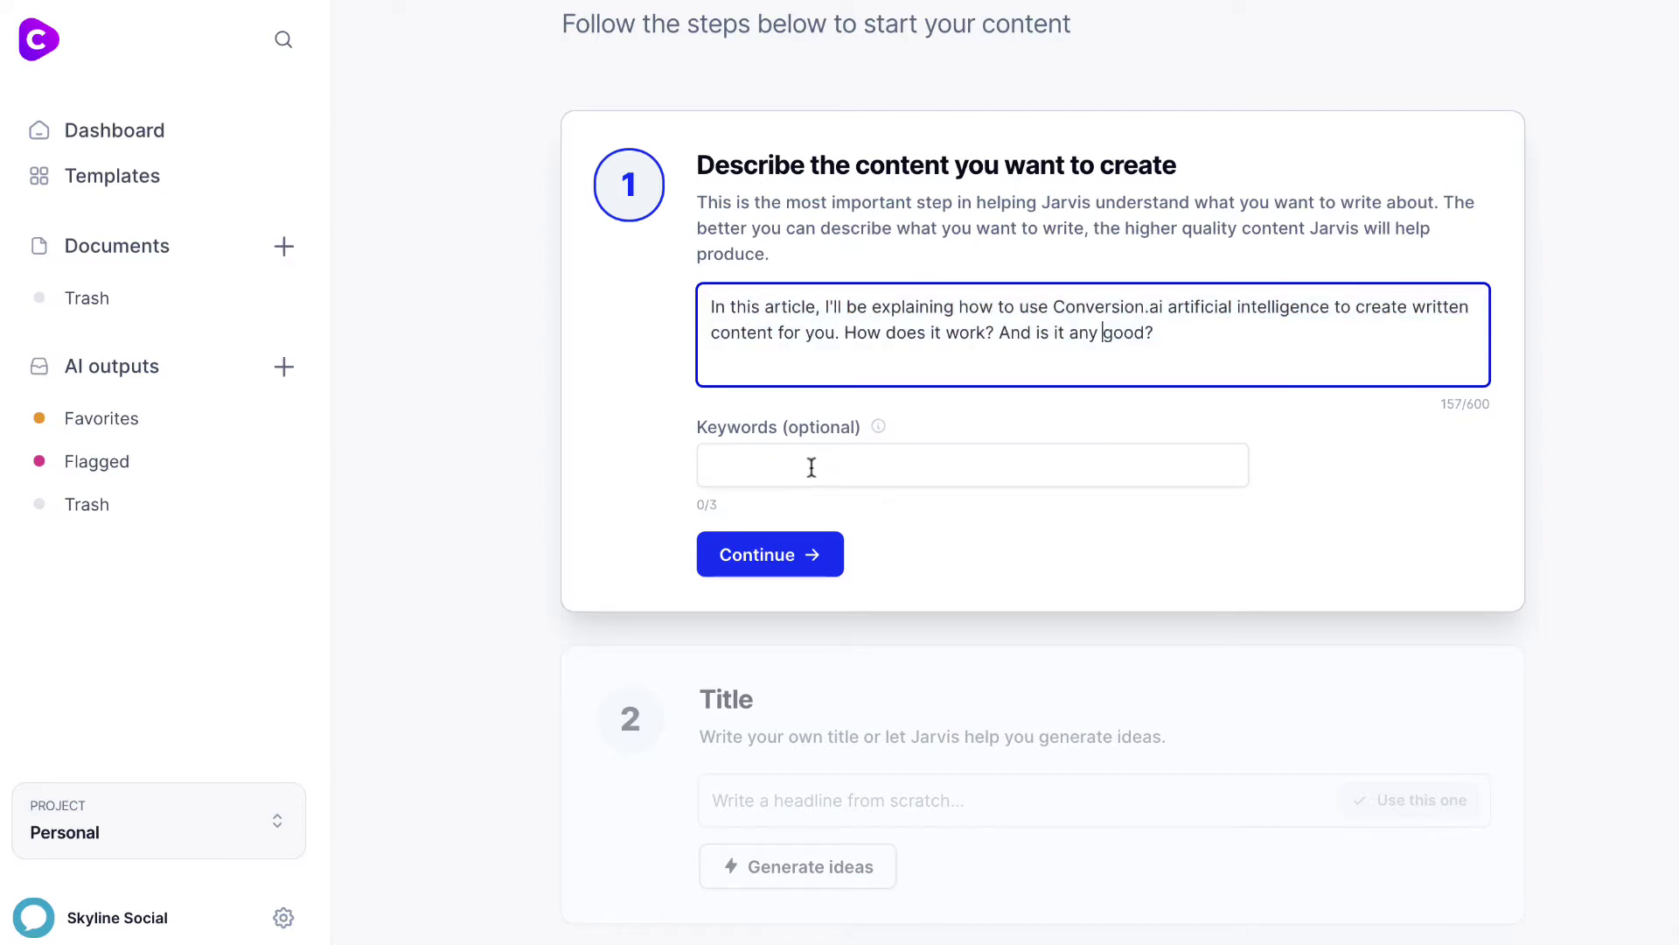
Step: Read the help article about adding SEO keywords to long-form content, and close it
click(878, 427)
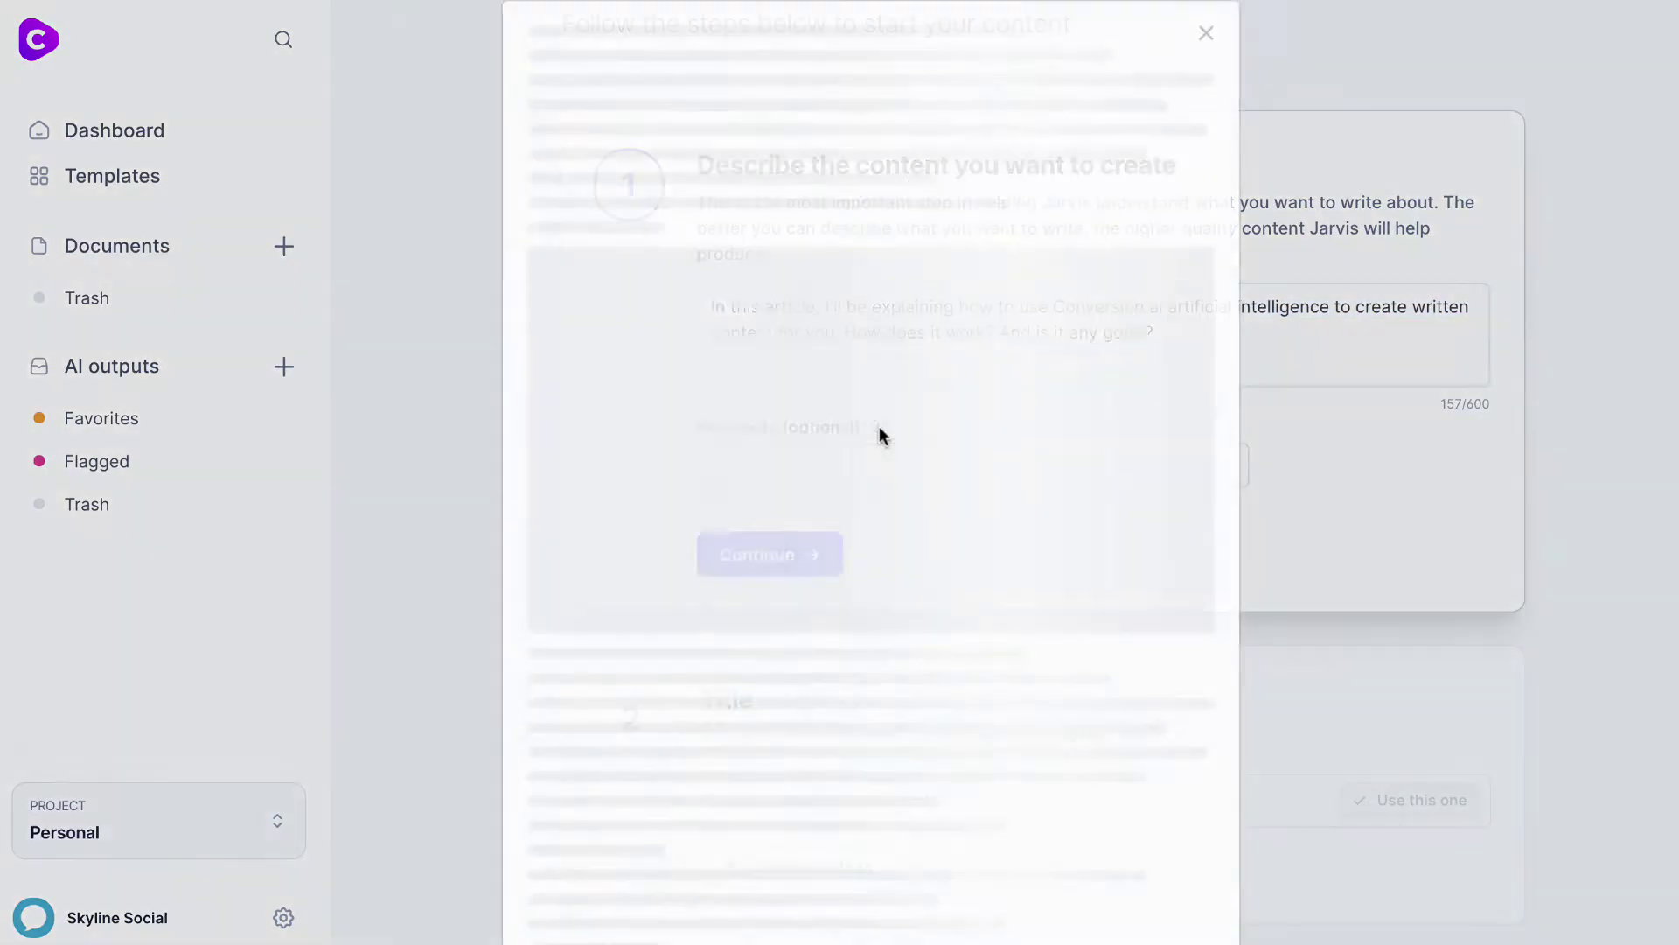
scroll(896, 522, down, 20)
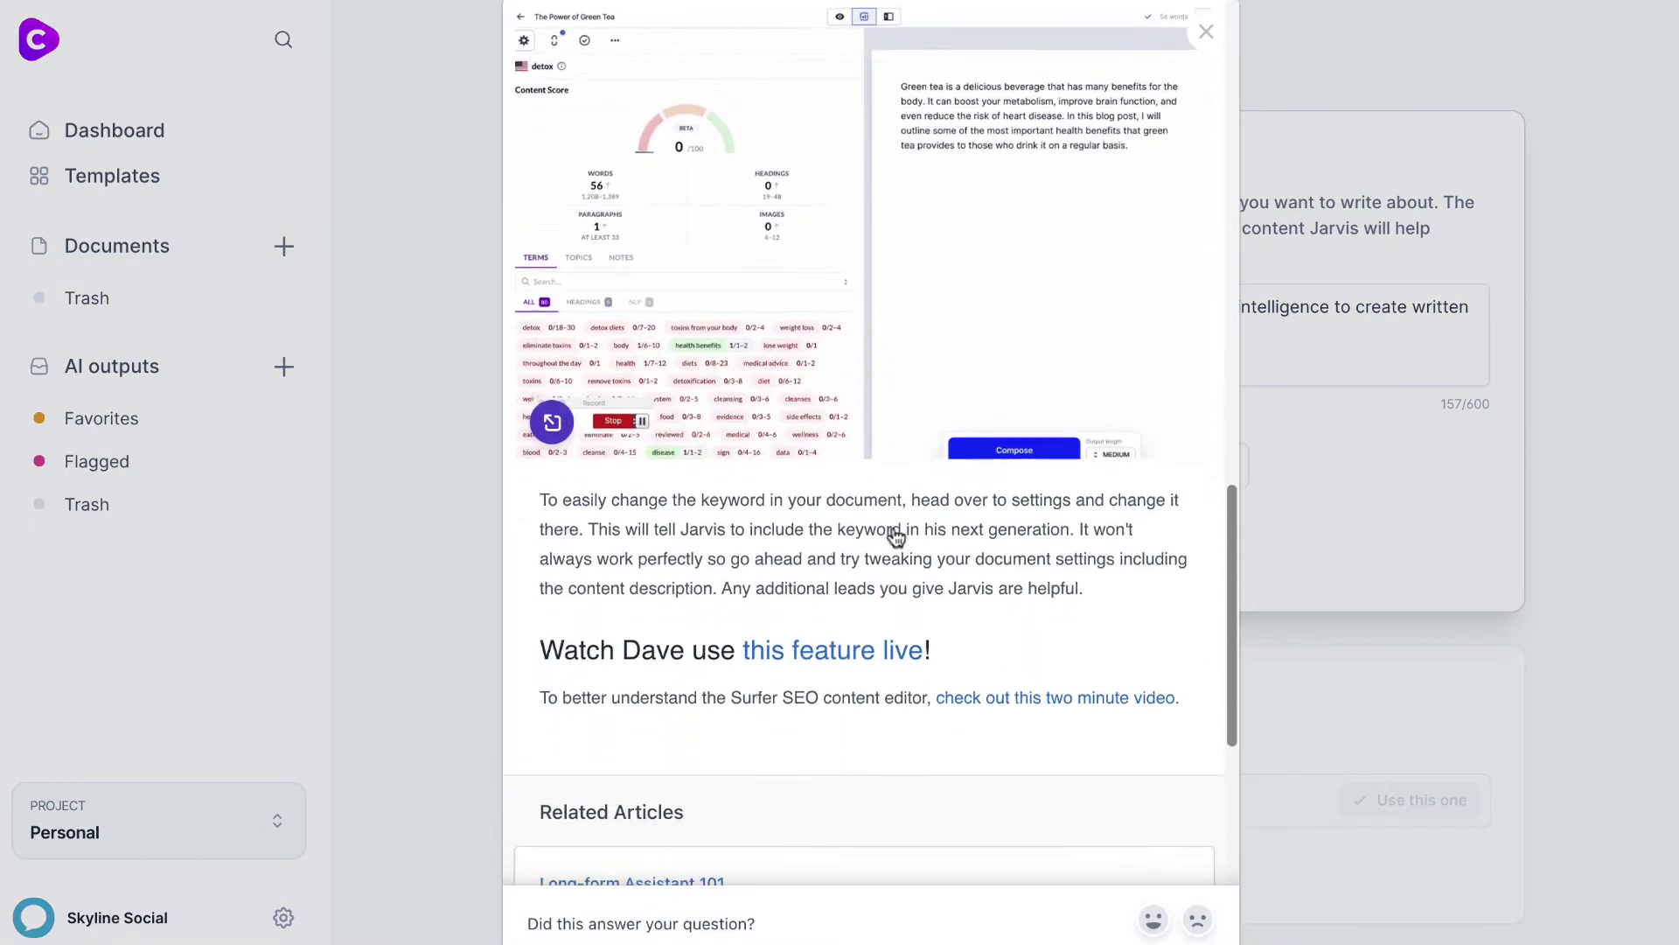
scroll(895, 535, up, 20)
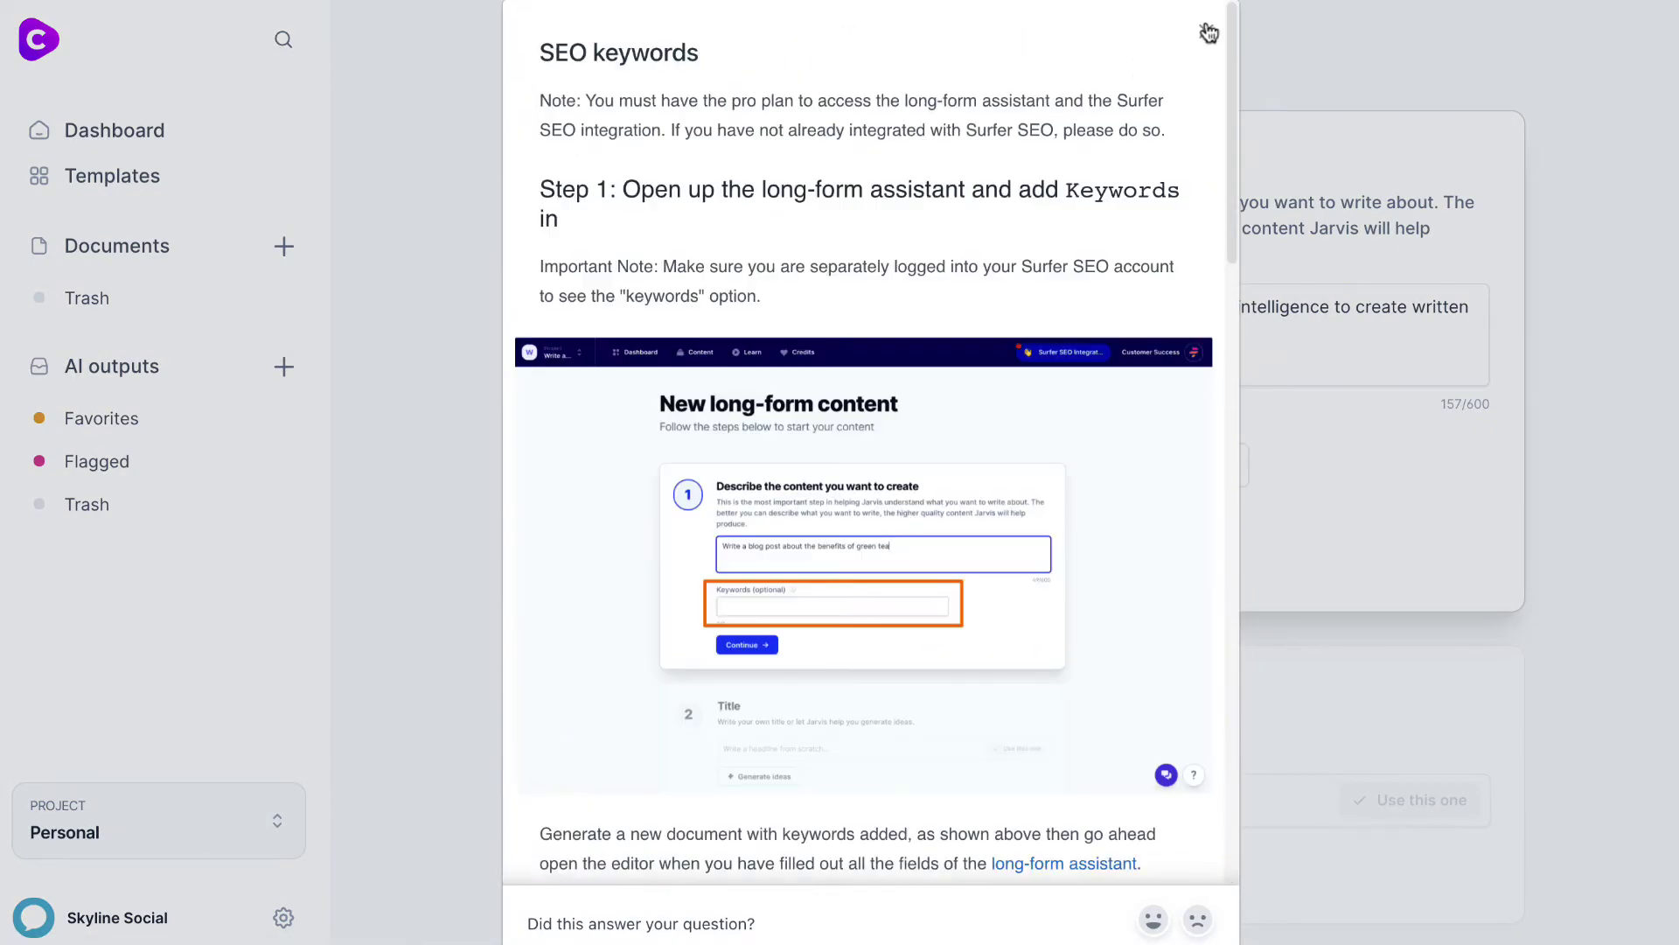
click(1206, 31)
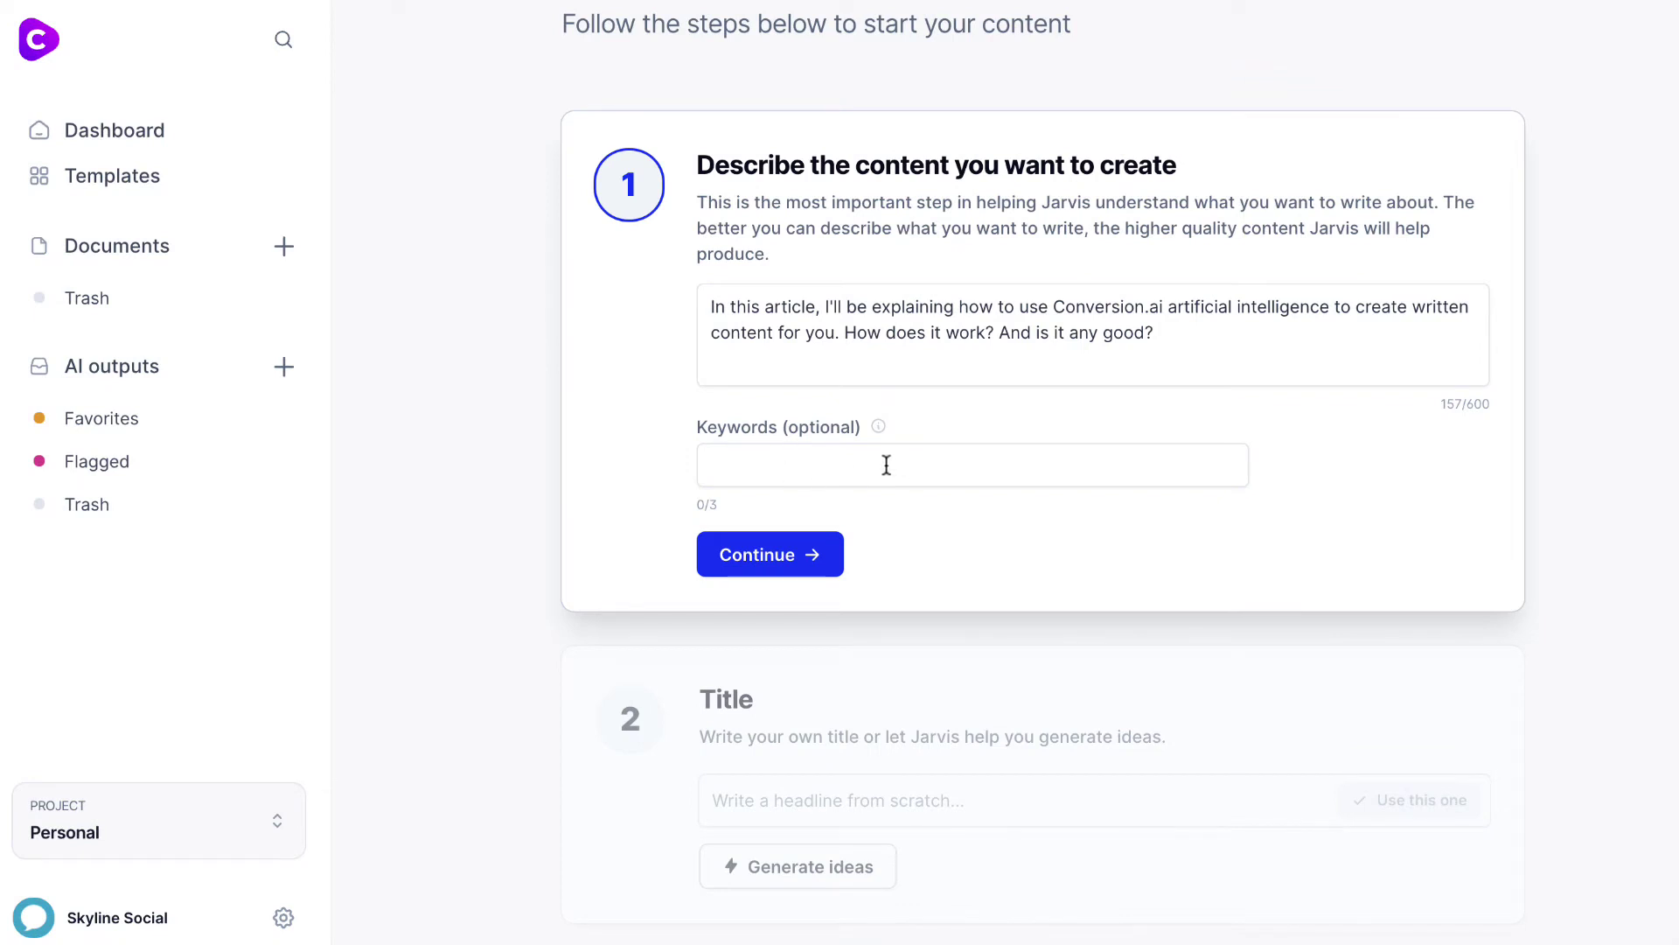
Step: Submit the content description without keywords and generate a list of title ideas to review
scroll(932, 481, down, 1)
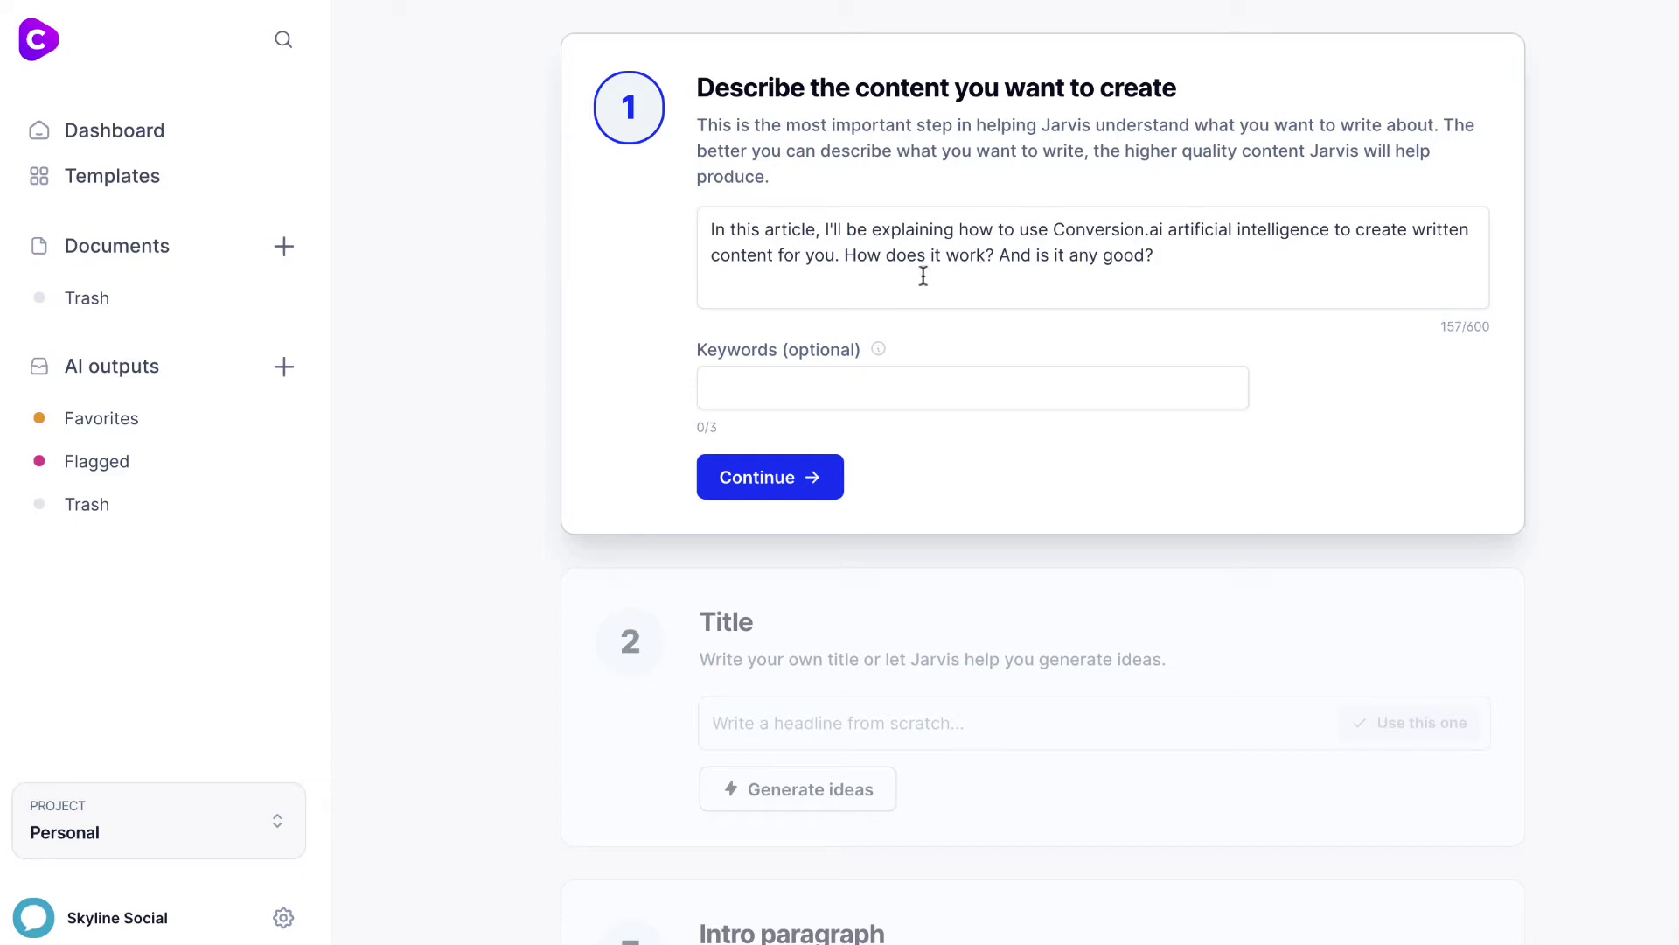
click(774, 483)
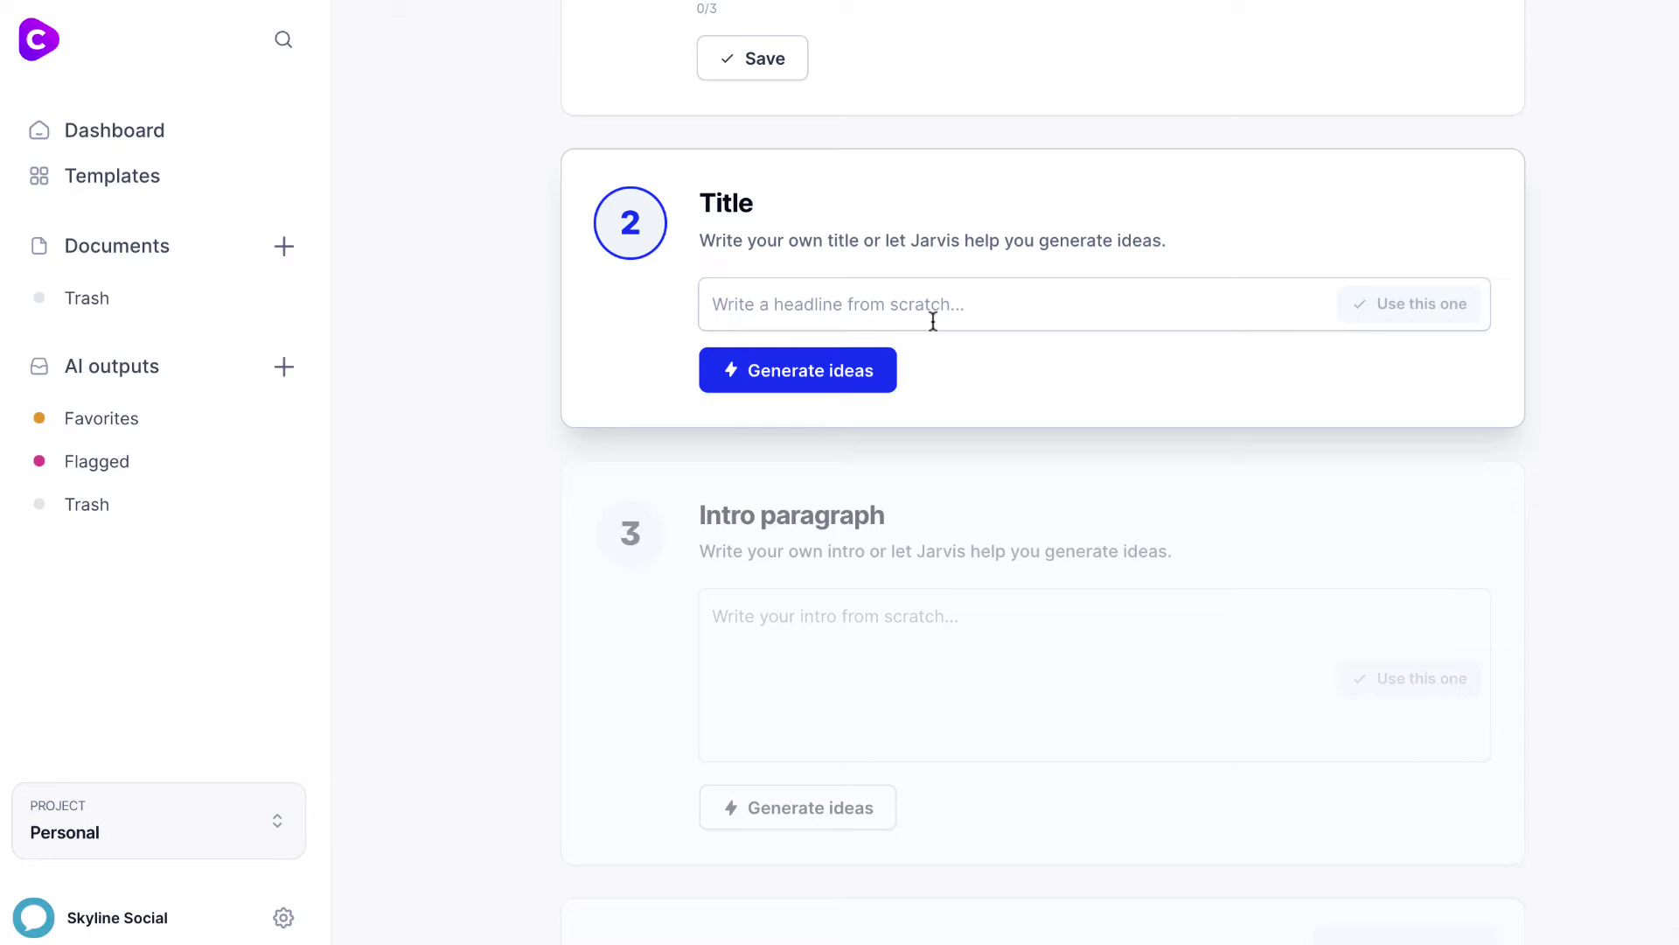
click(761, 374)
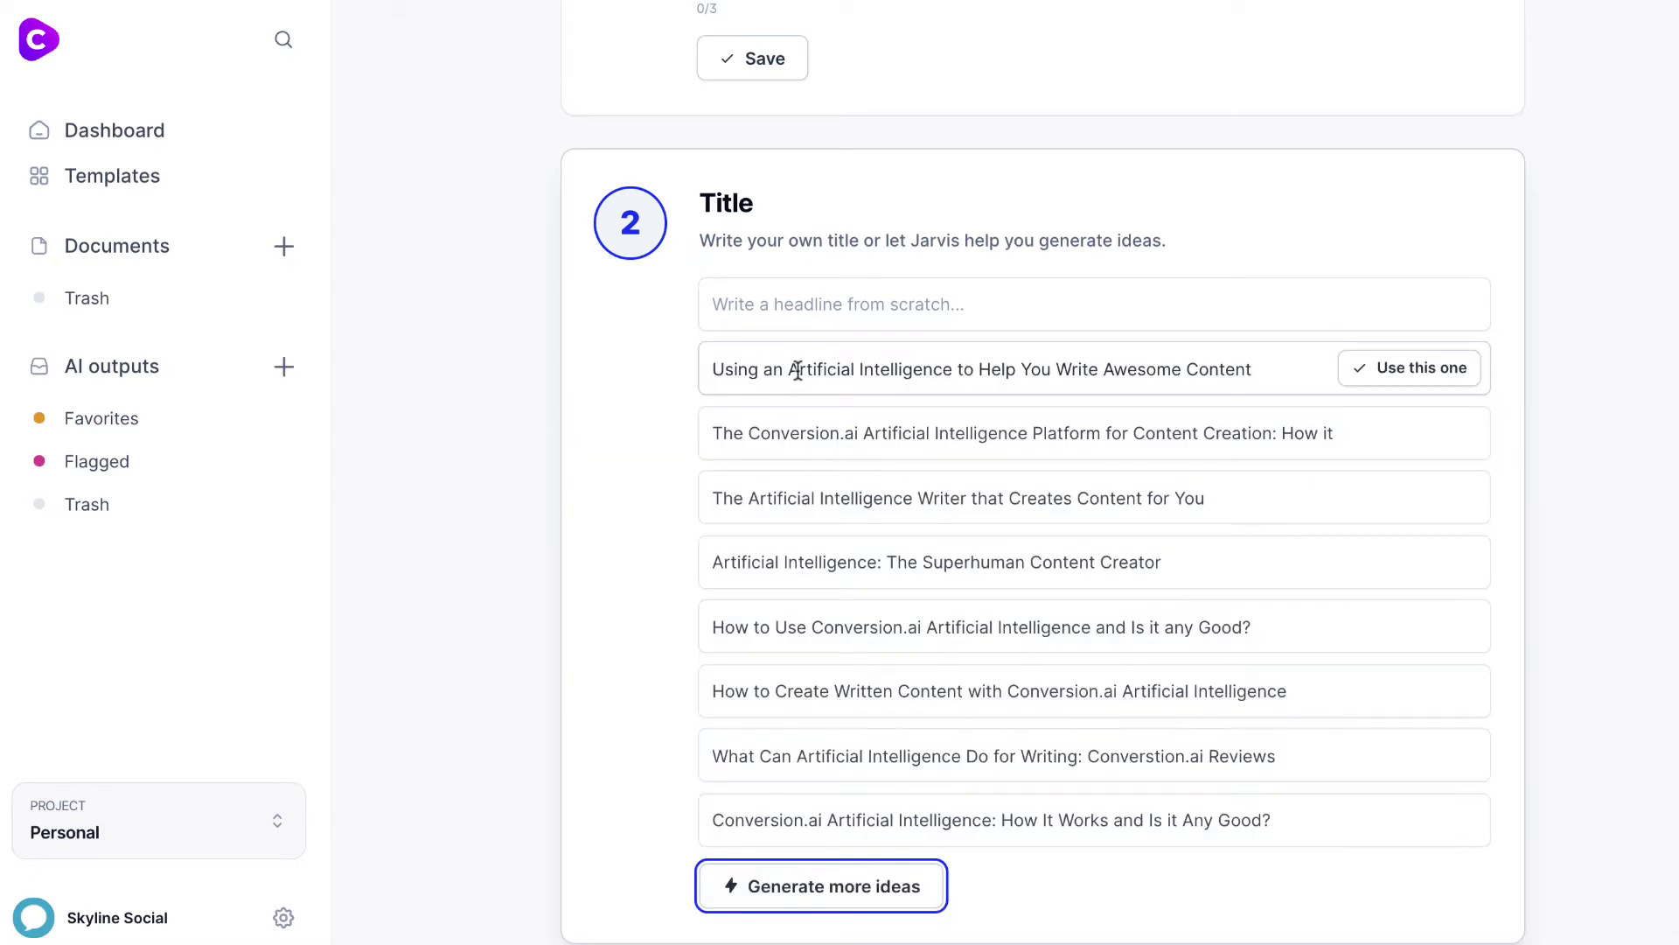
scroll(821, 659, down, 1)
scroll(821, 658, down, 3)
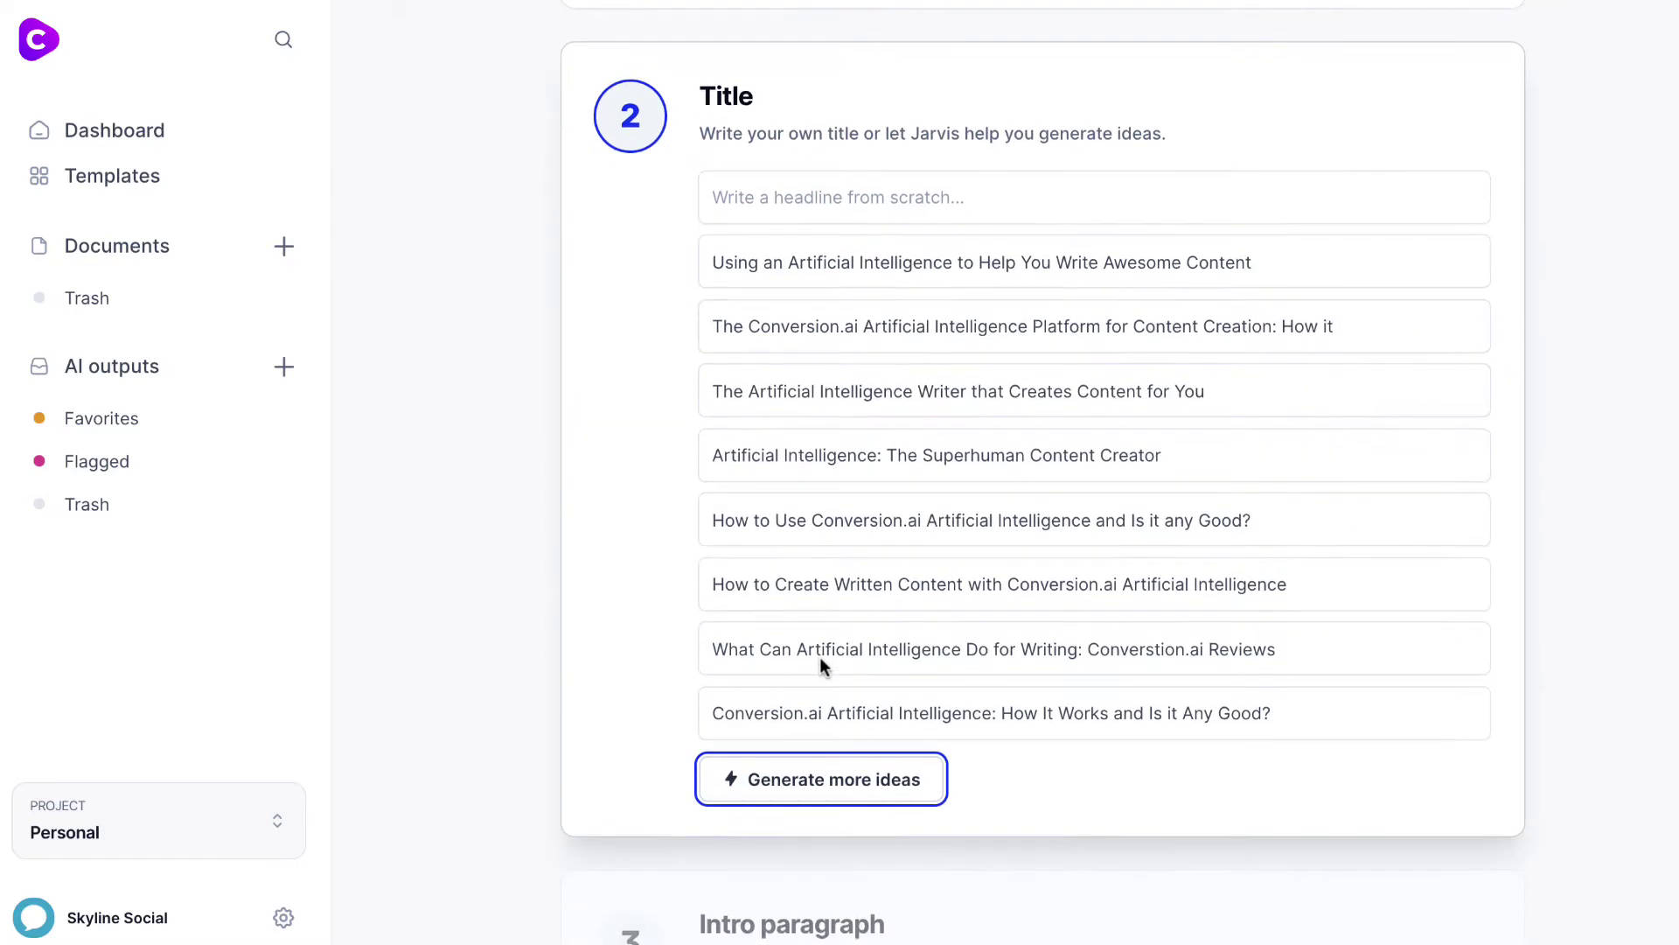
scroll(821, 658, up, 1)
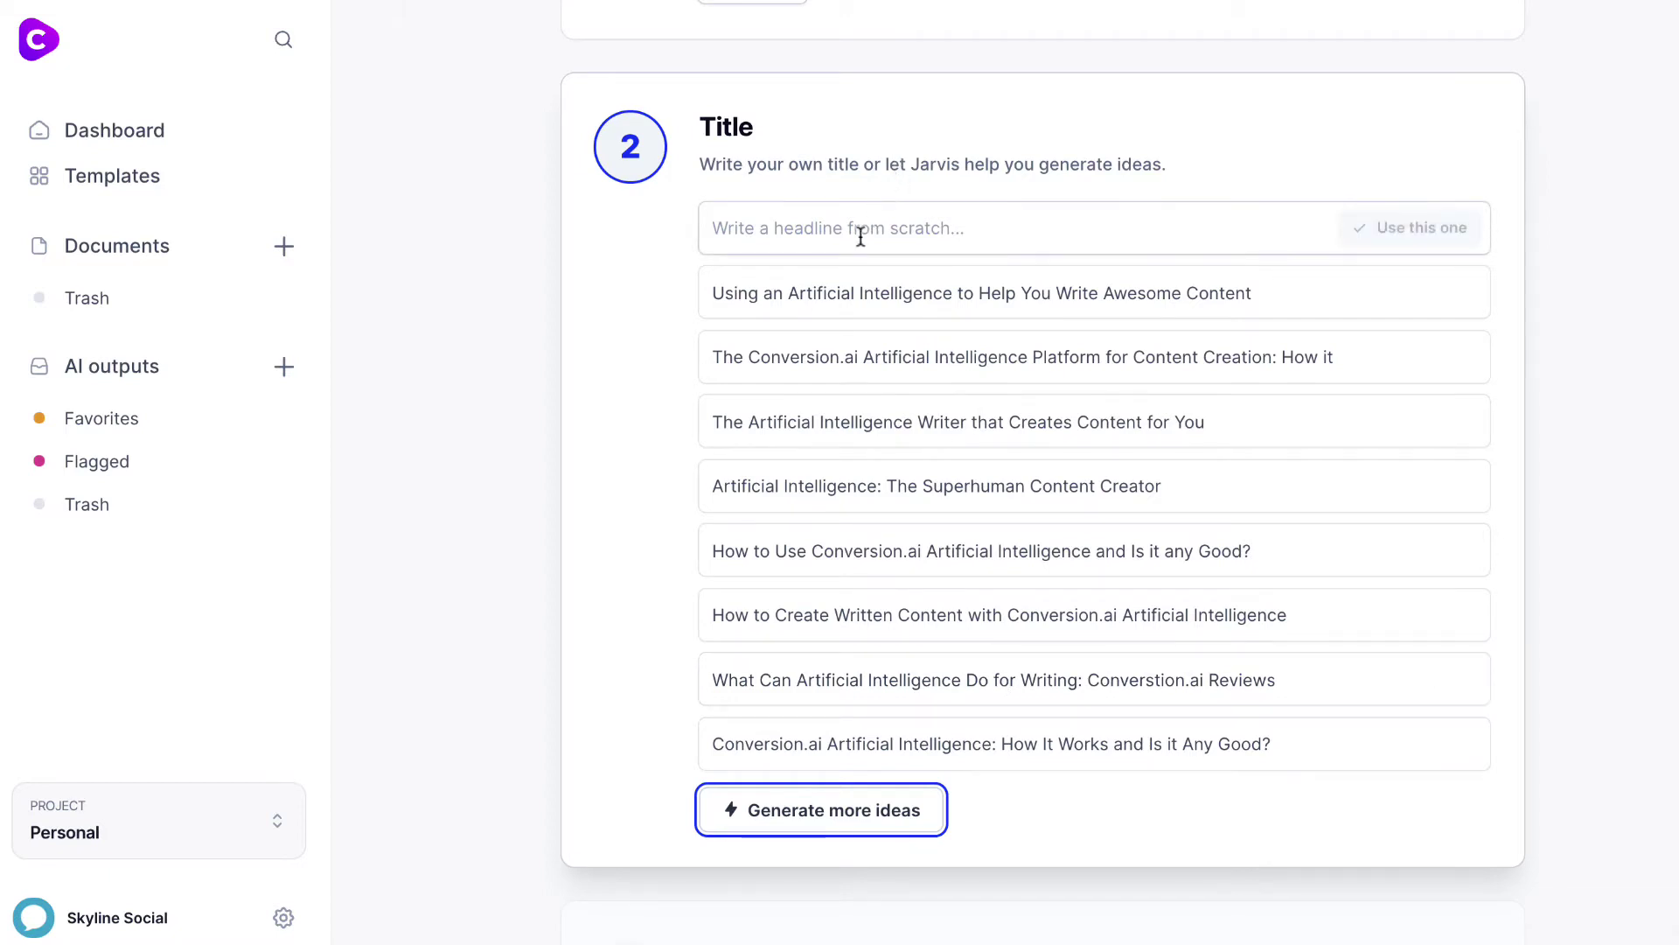
Step: Write the custom headline "Can Ai finally create content for you? (Conversion.ai review & demo)"
click(786, 224)
text(Can Ai finally create content for you? (Conversion.ai review & demo))
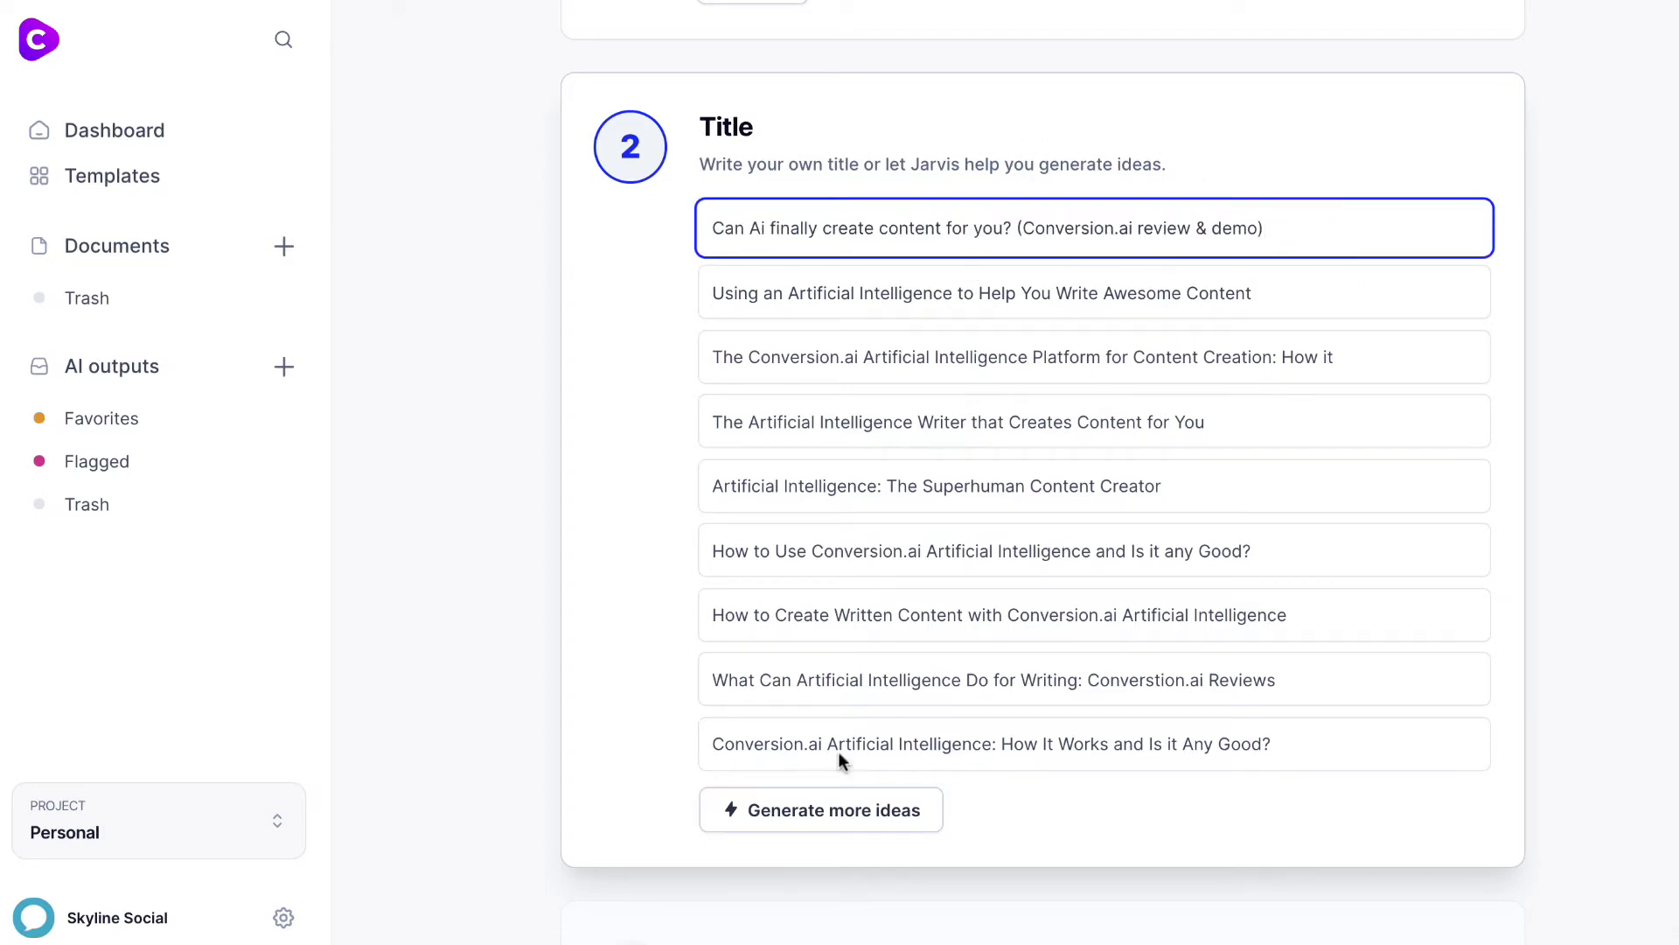
Step: Generate more title ideas and compare the suggestions with the custom headline
click(868, 827)
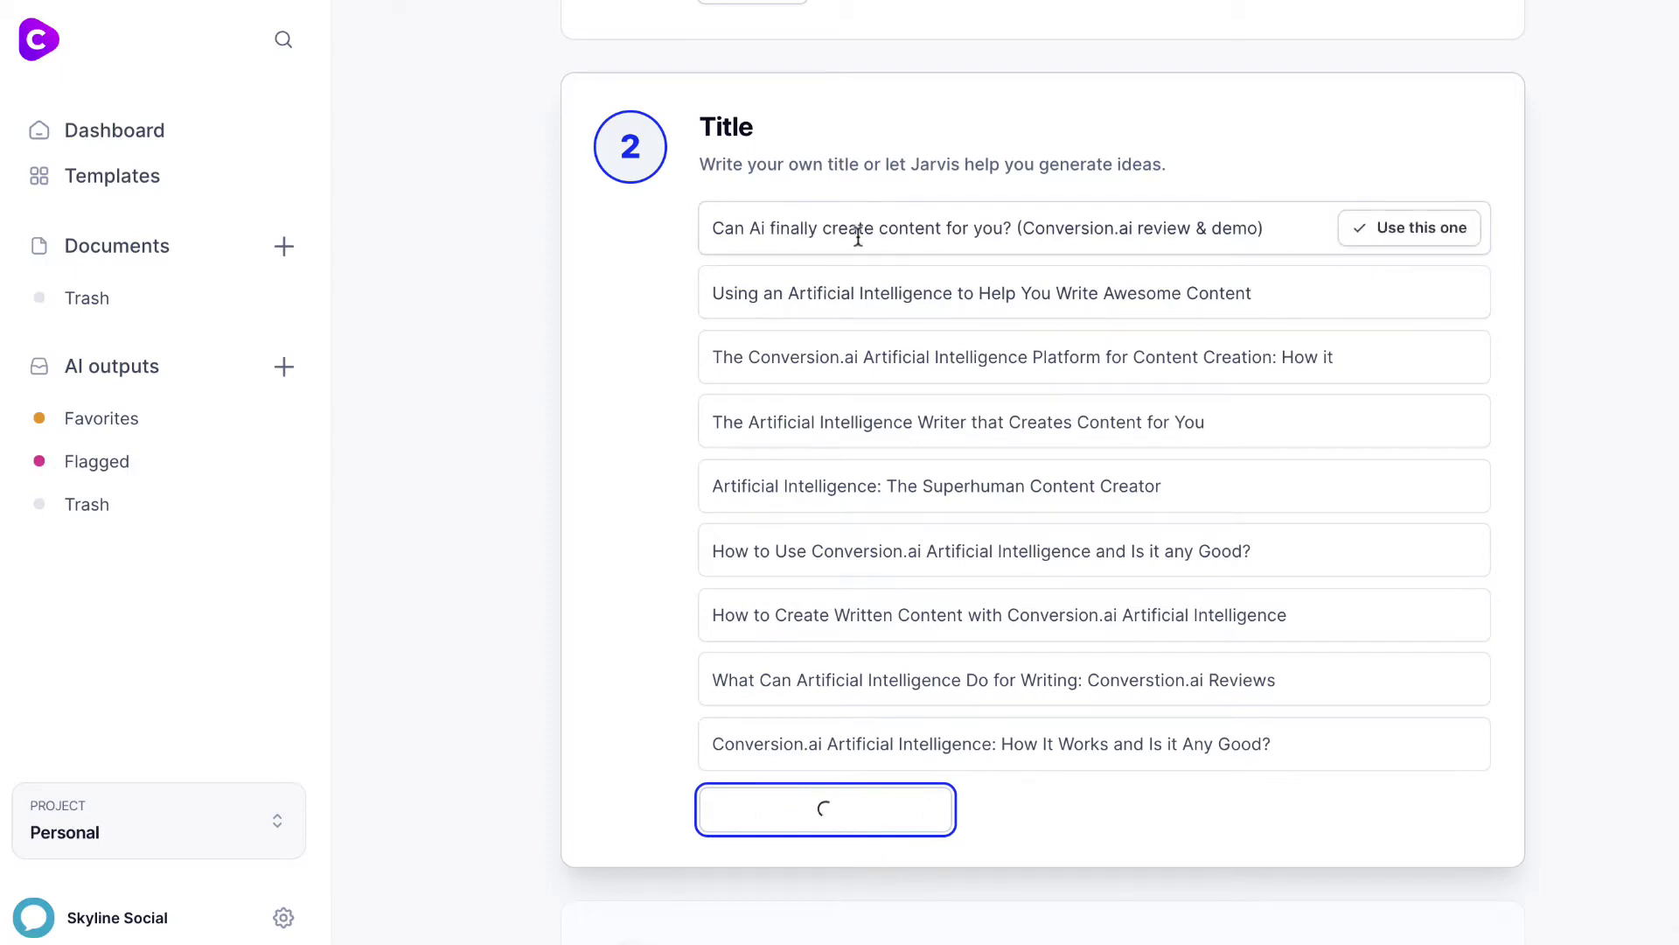
scroll(916, 634, down, 6)
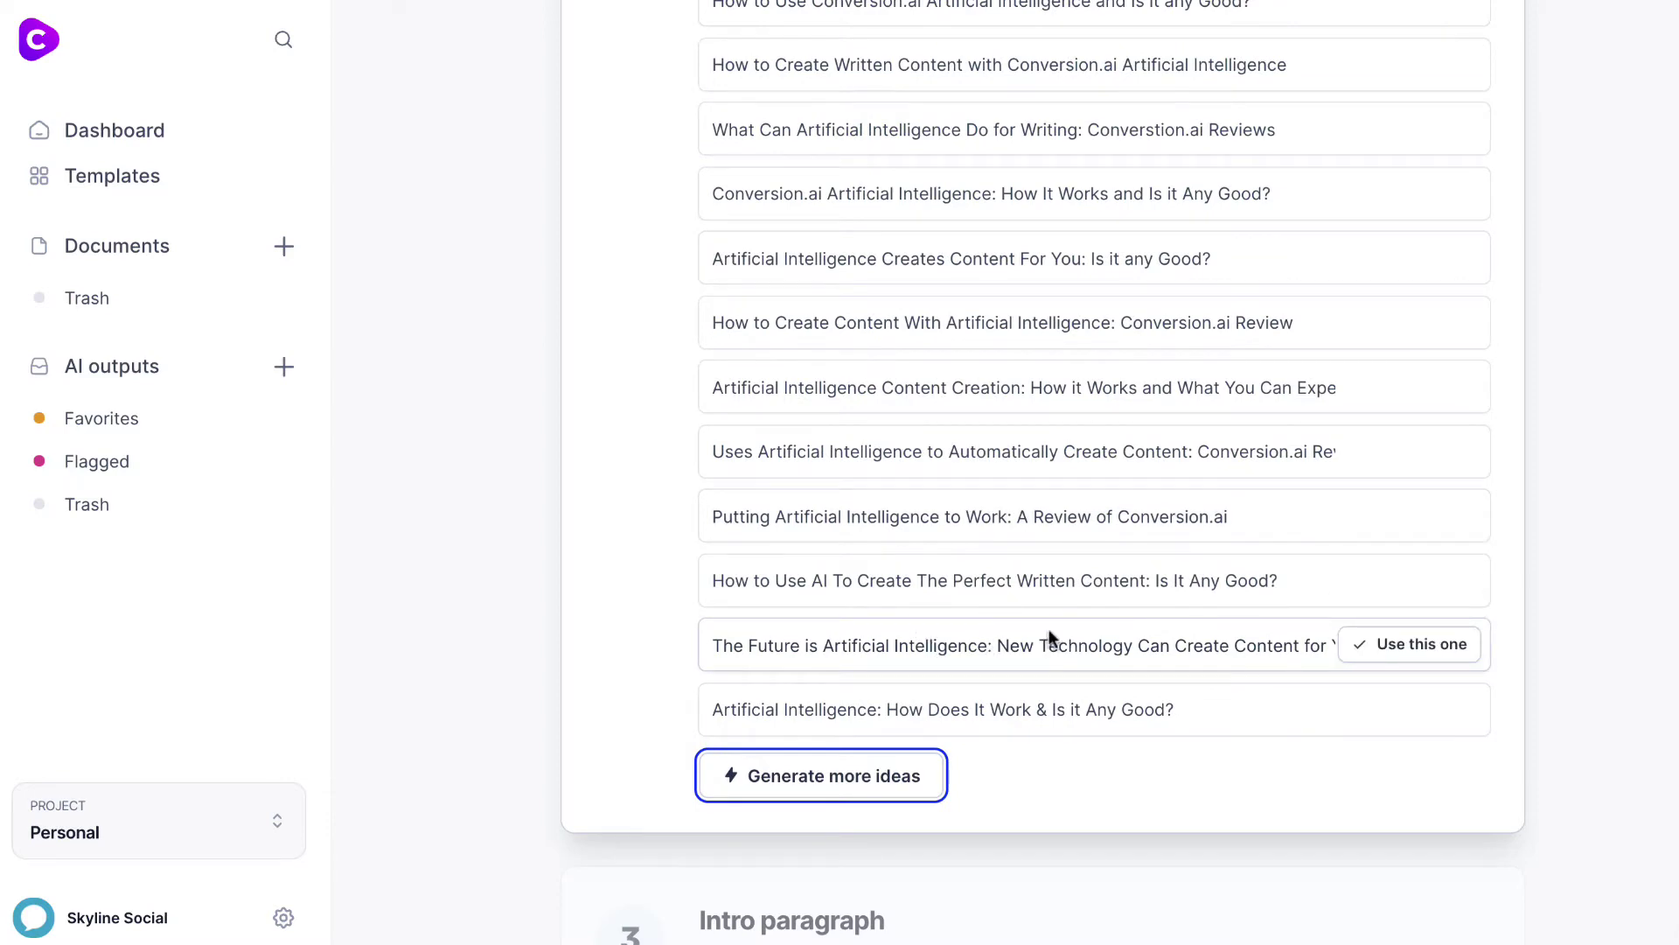
scroll(1089, 403, up, 6)
scroll(1089, 402, up, 3)
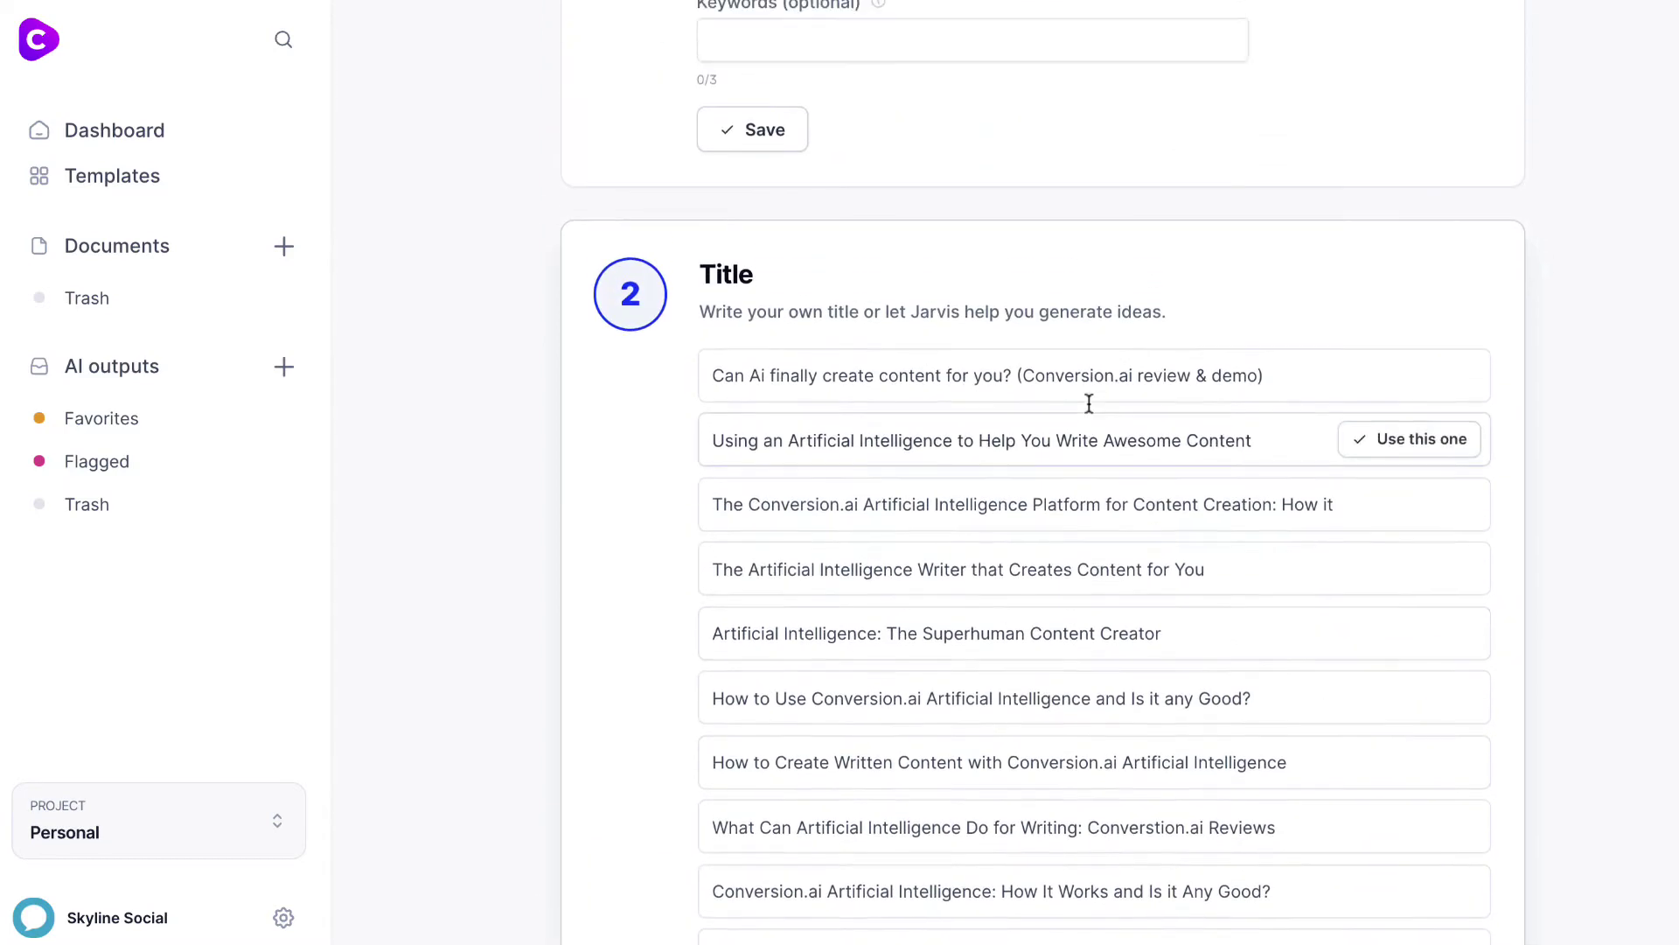
Step: Use the headline "Can Ai finally create content for you? (Conversion.ai review & demo)" as the title and begin the intro paragraph
scroll(1088, 404, down, 2)
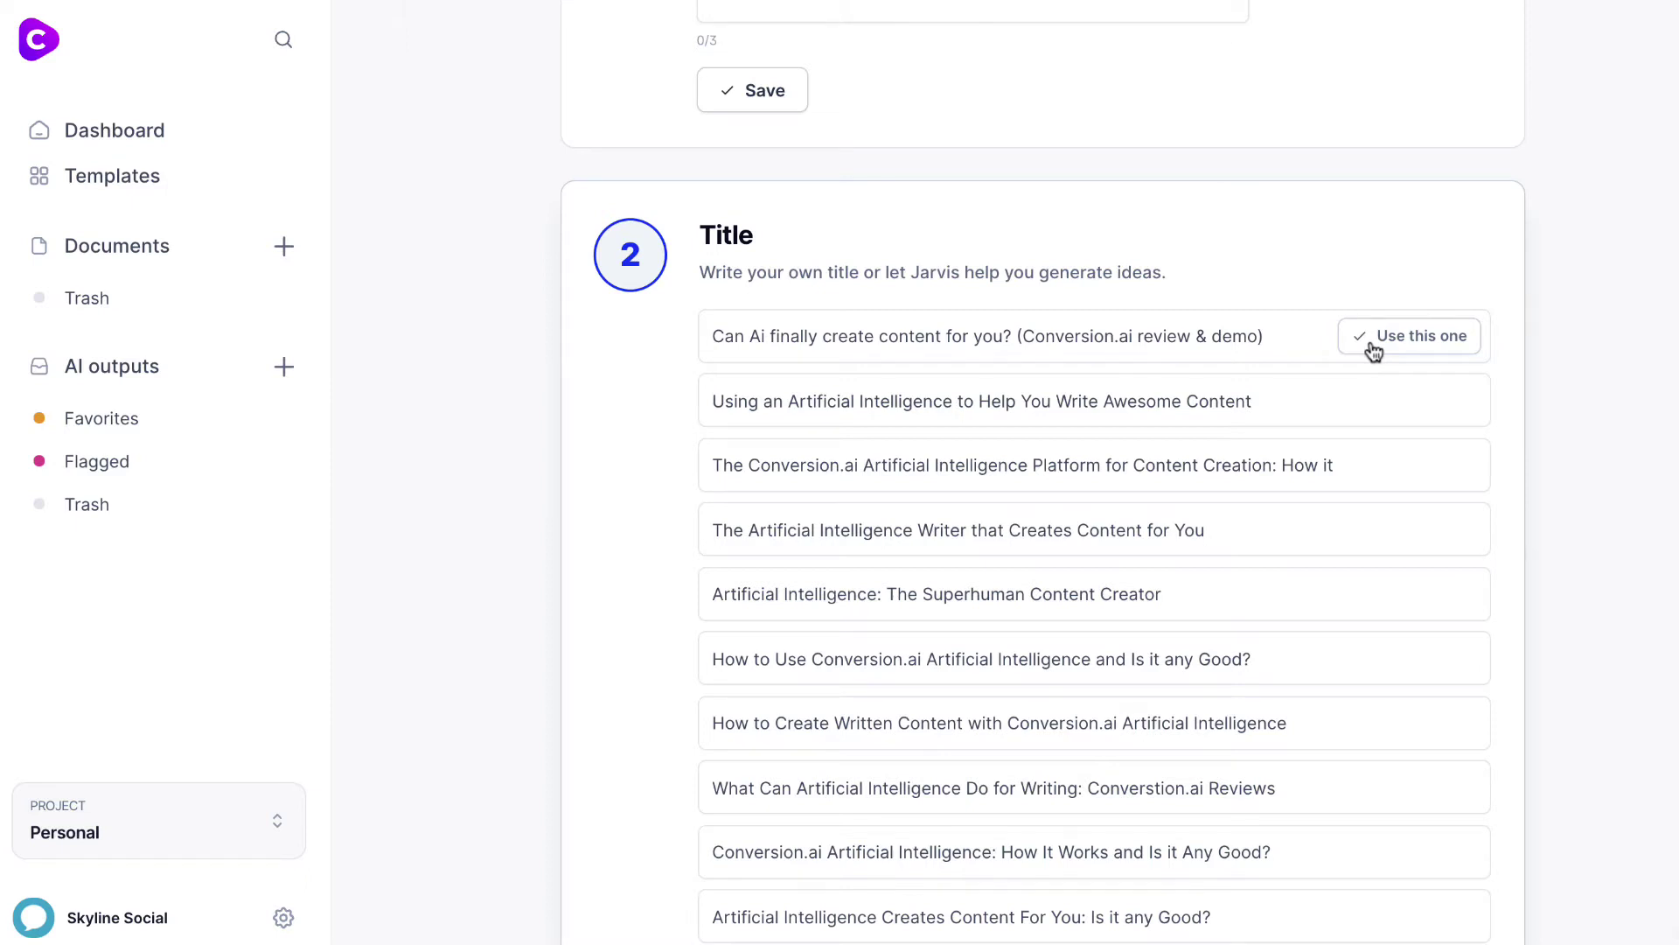
click(1389, 350)
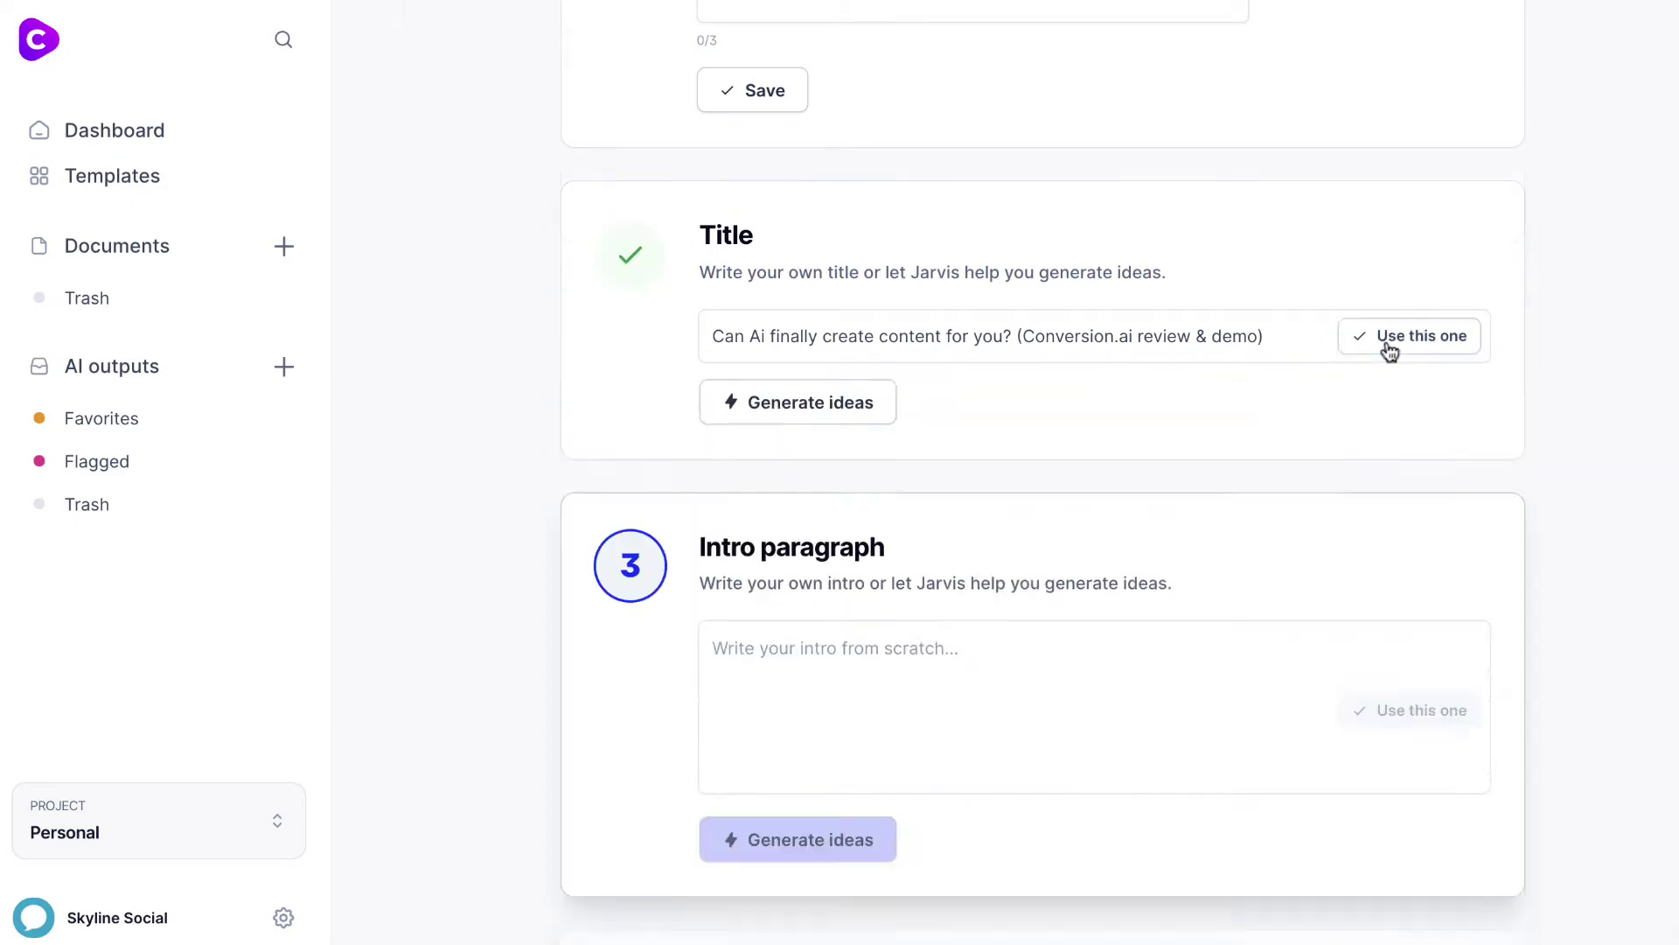
click(907, 450)
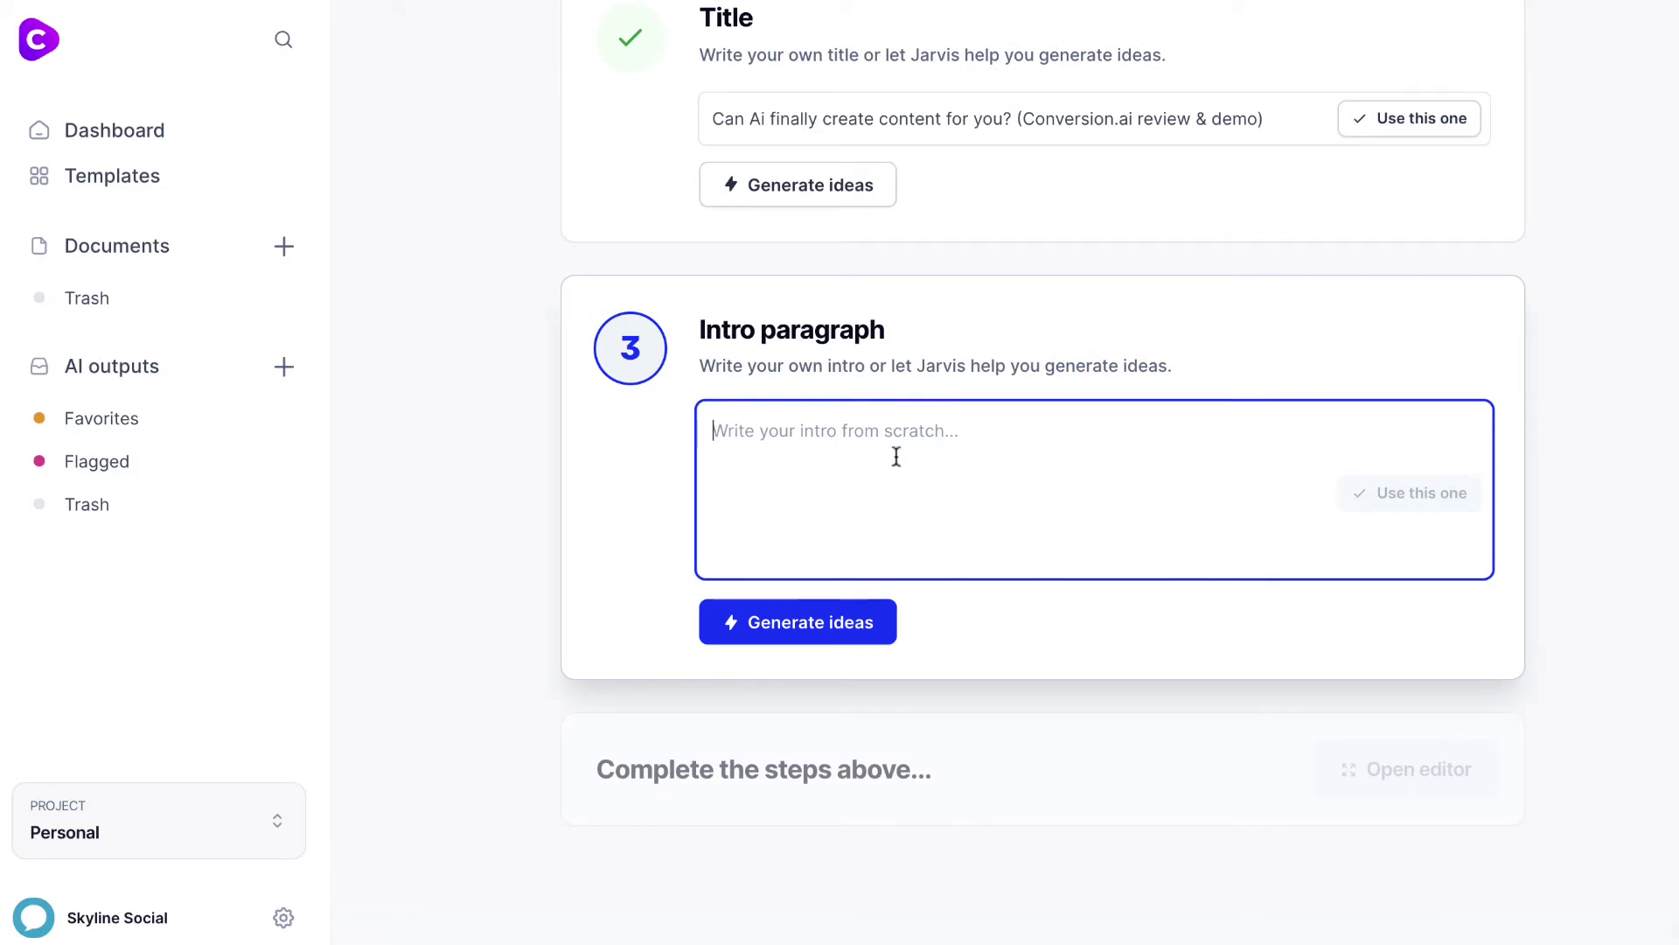
Step: Generate intro paragraph ideas for the article
click(792, 641)
scroll(1004, 451, down, 4)
scroll(1010, 453, down, 1)
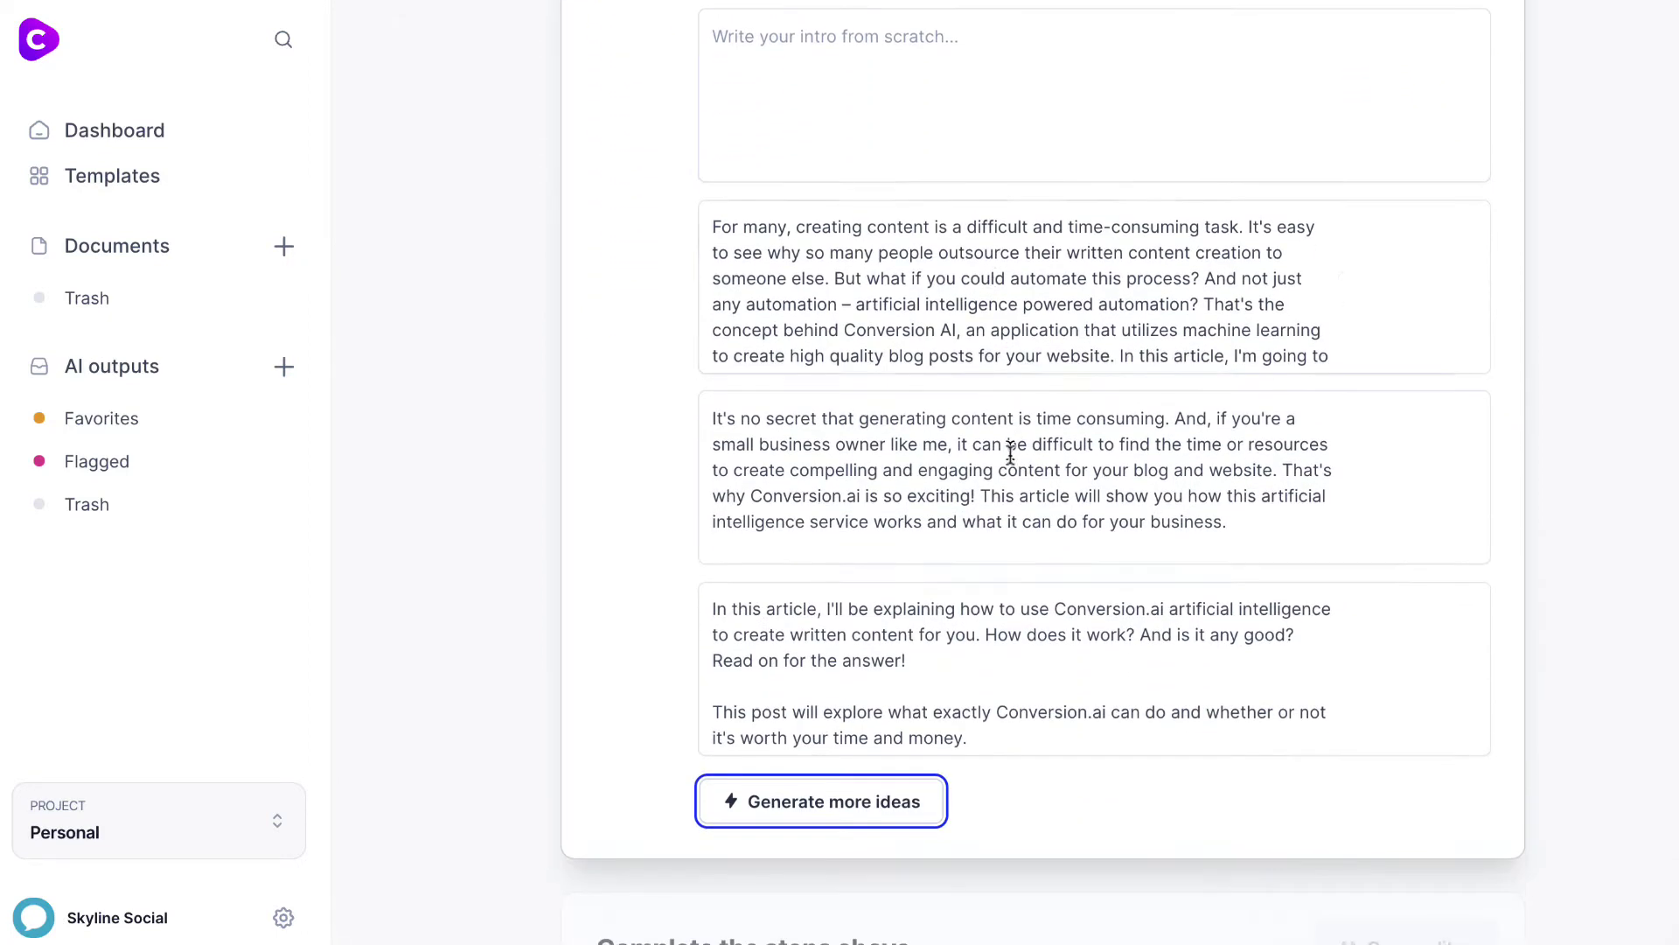
Step: Read through and compare the three generated intro paragraph suggestions
scroll(989, 244, up, 2)
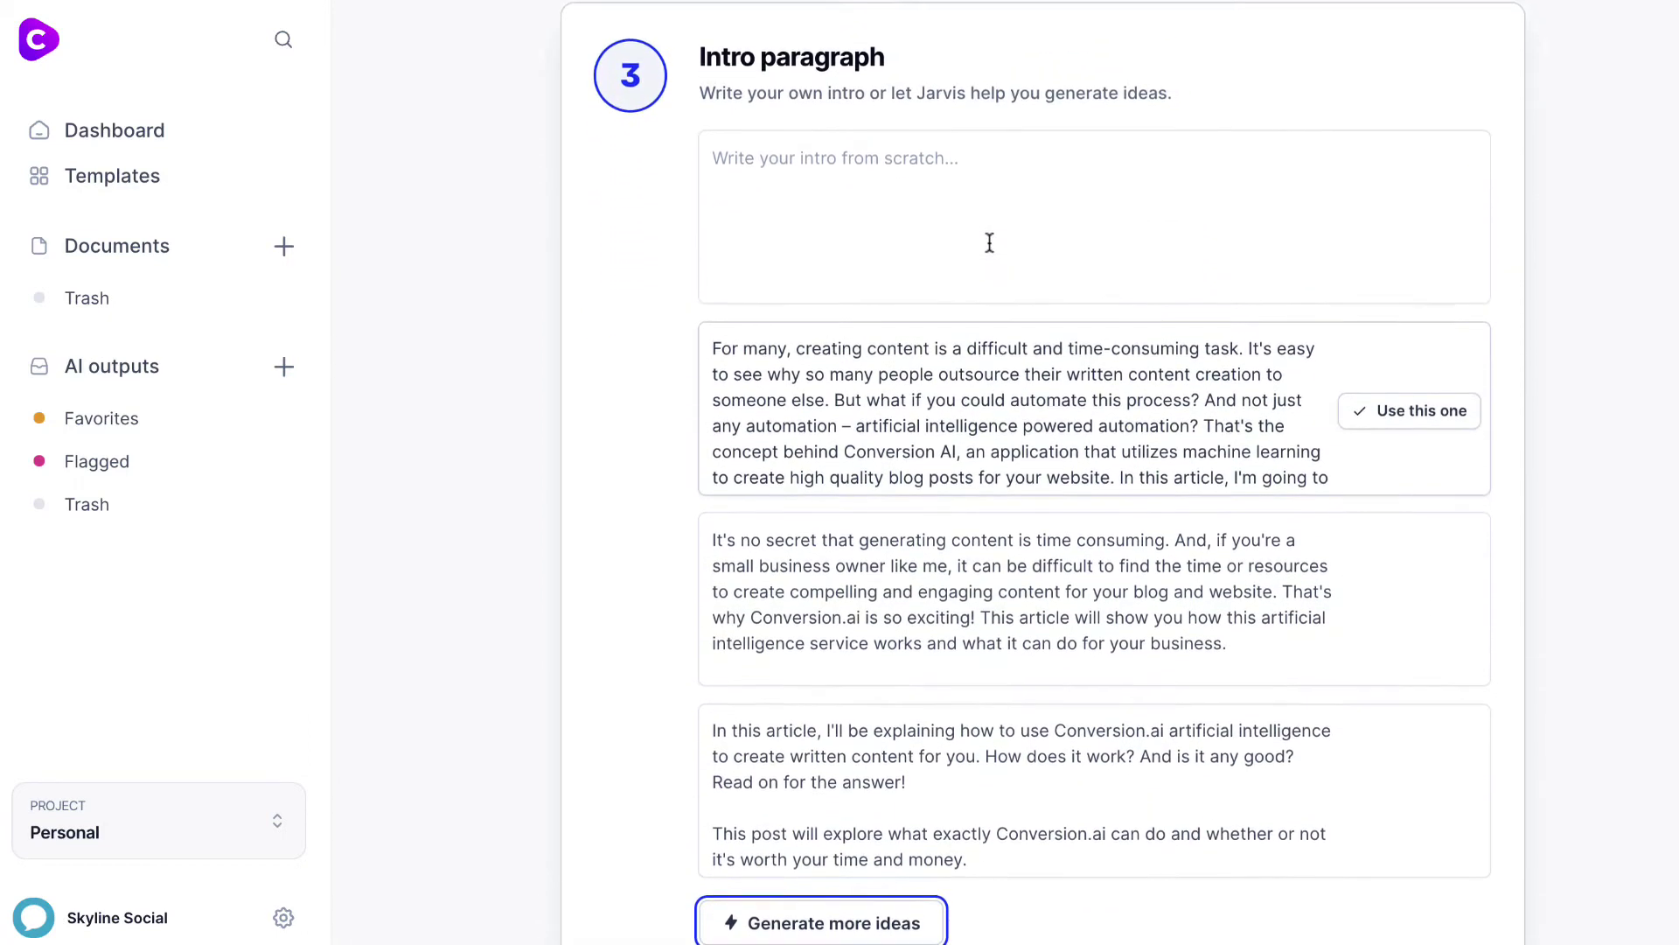
scroll(990, 244, down, 3)
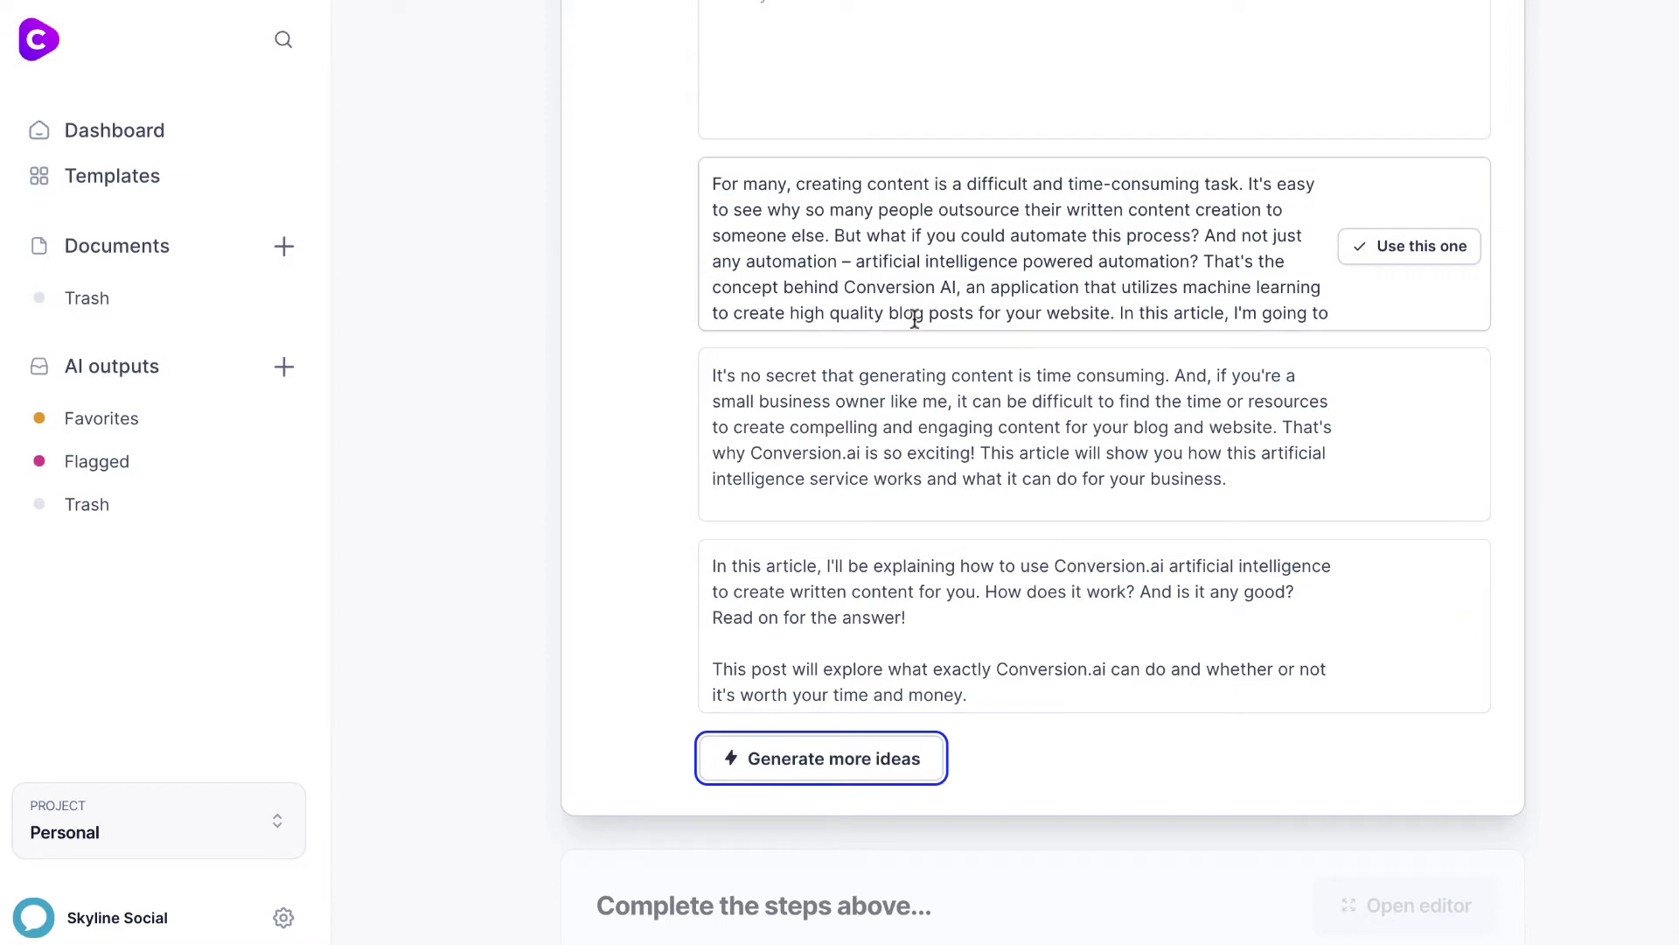
scroll(914, 318, up, 2)
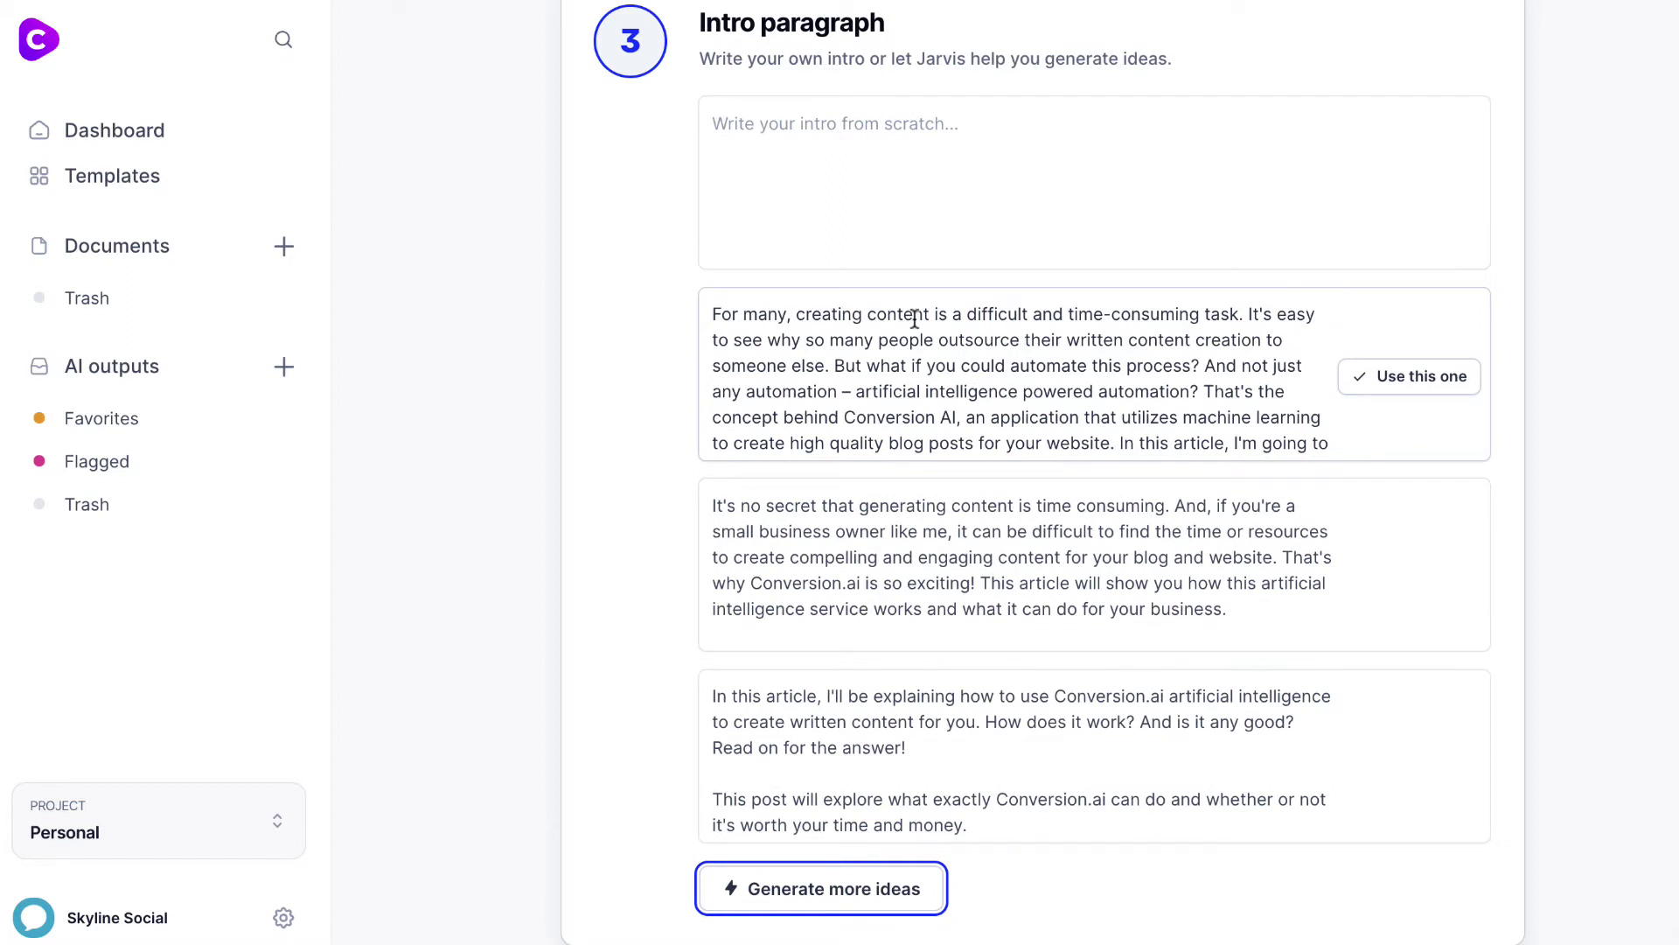
scroll(914, 317, down, 1)
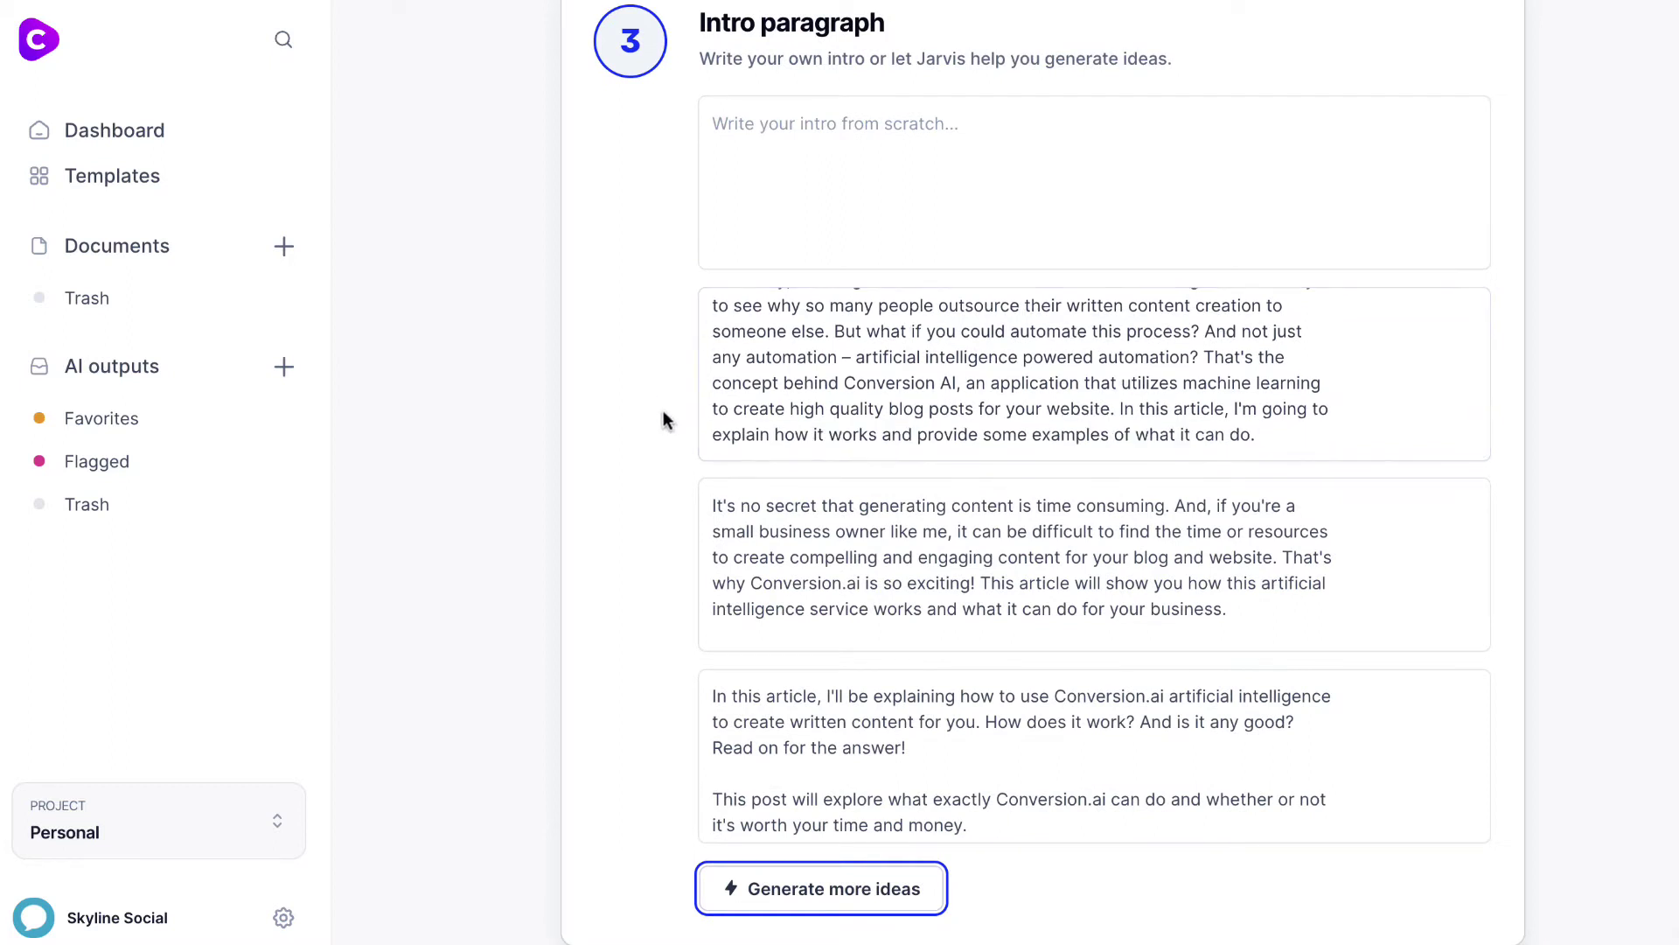
scroll(664, 420, down, 2)
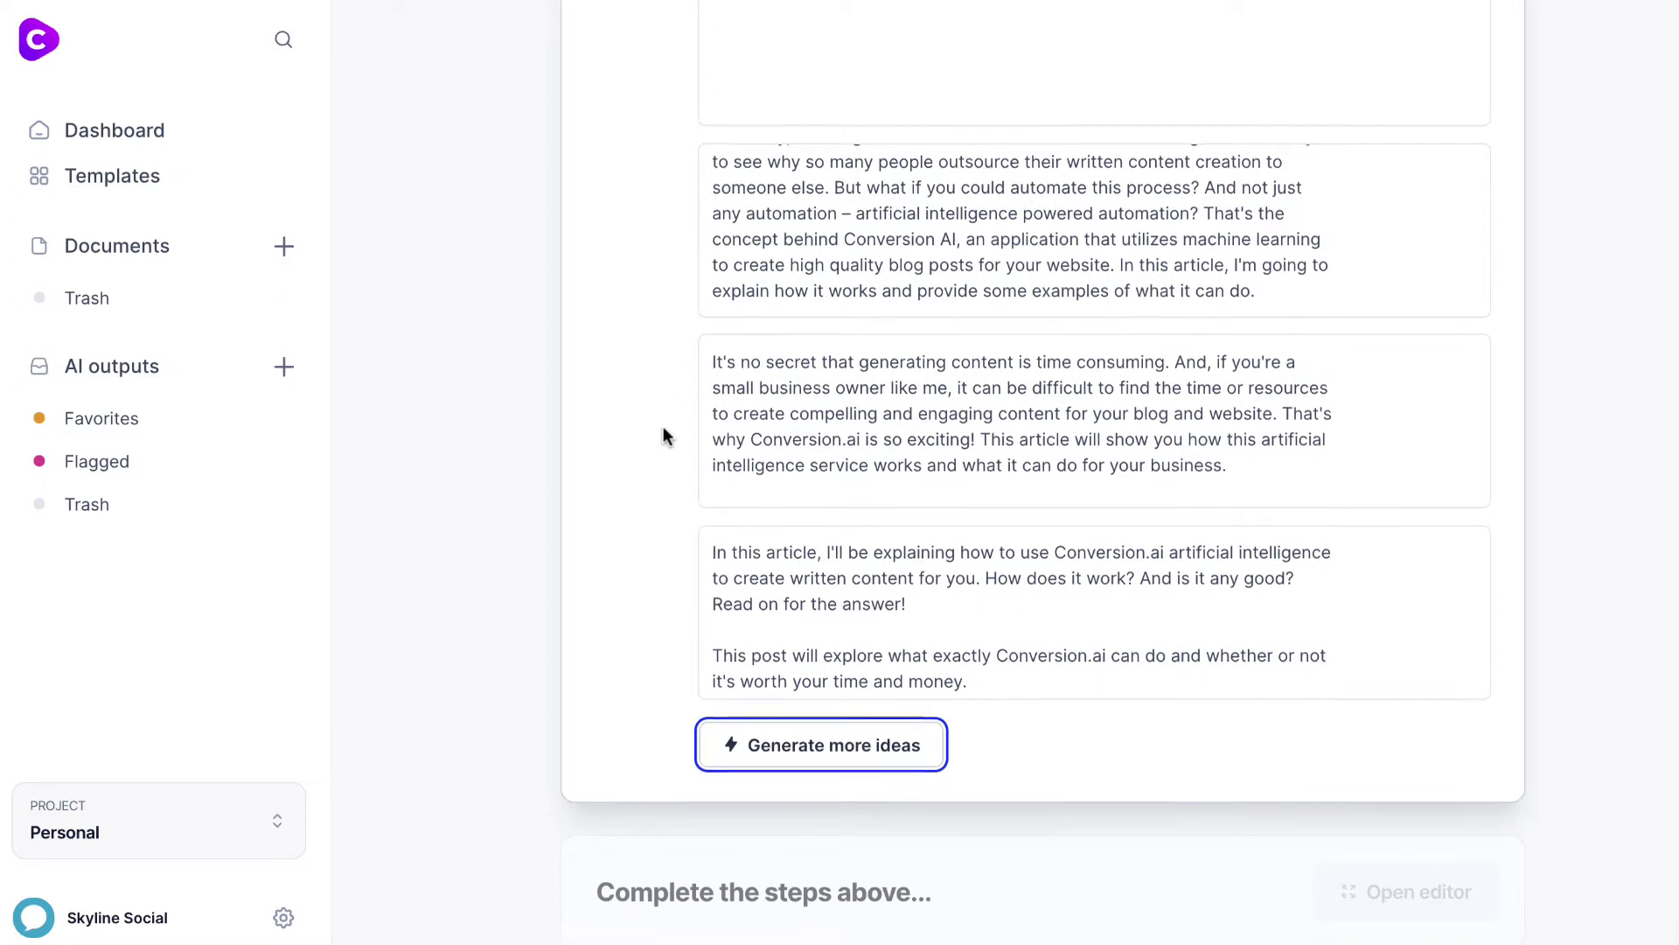
scroll(664, 434, down, 1)
scroll(664, 435, up, 1)
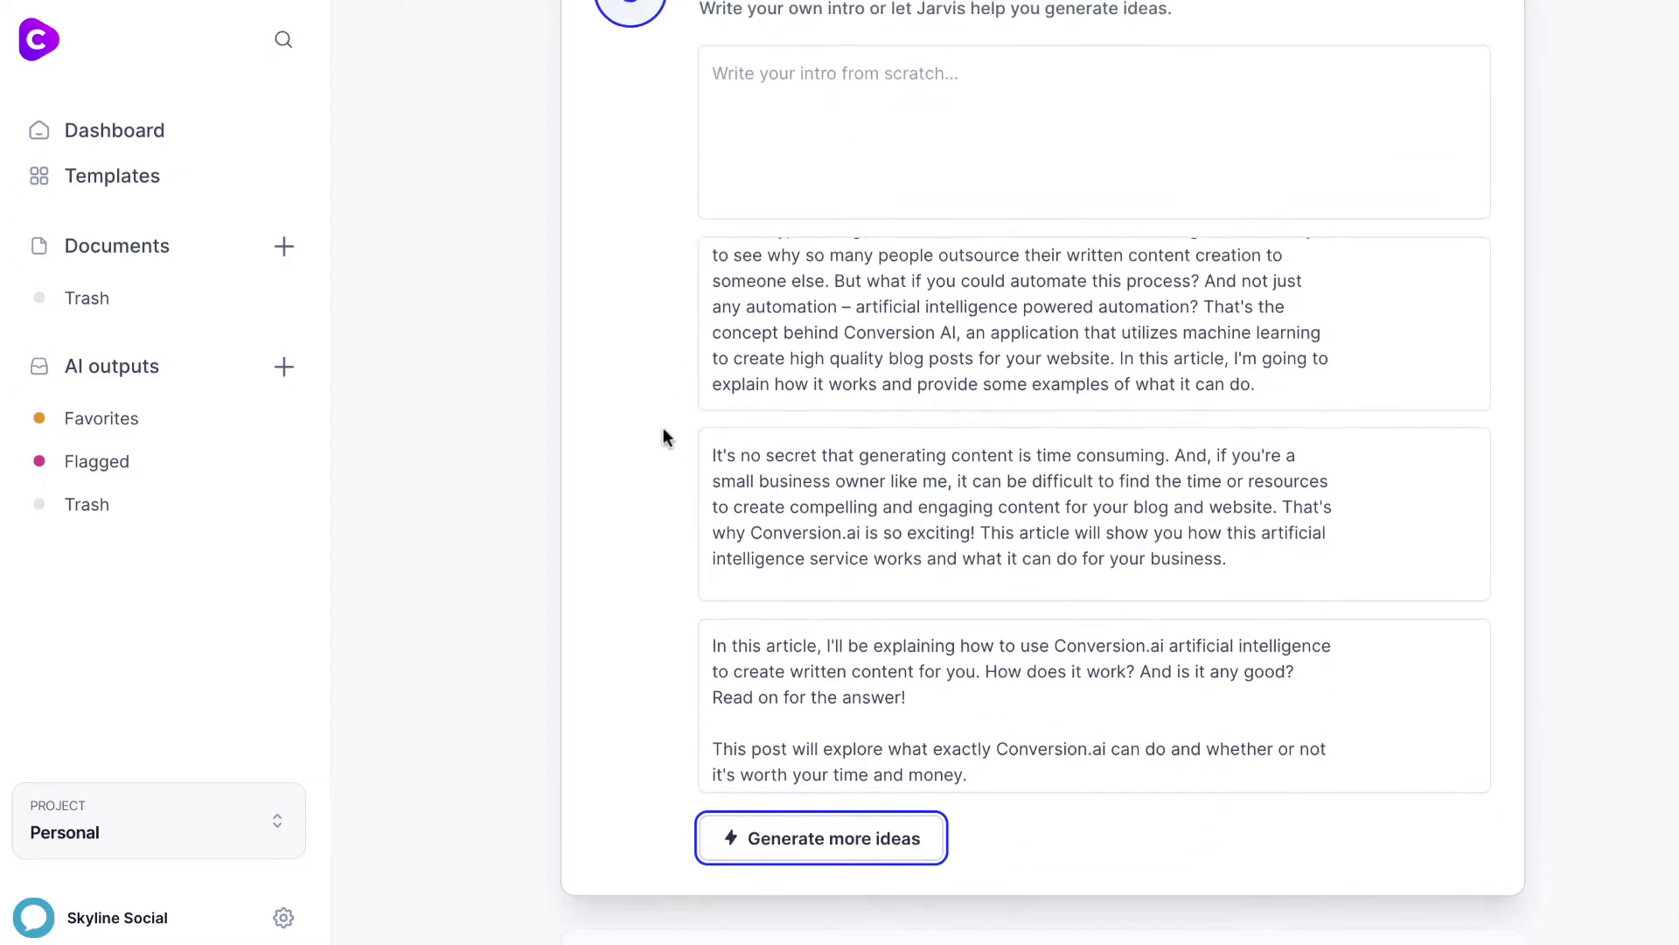
scroll(700, 324, up, 1)
scroll(658, 340, down, 1)
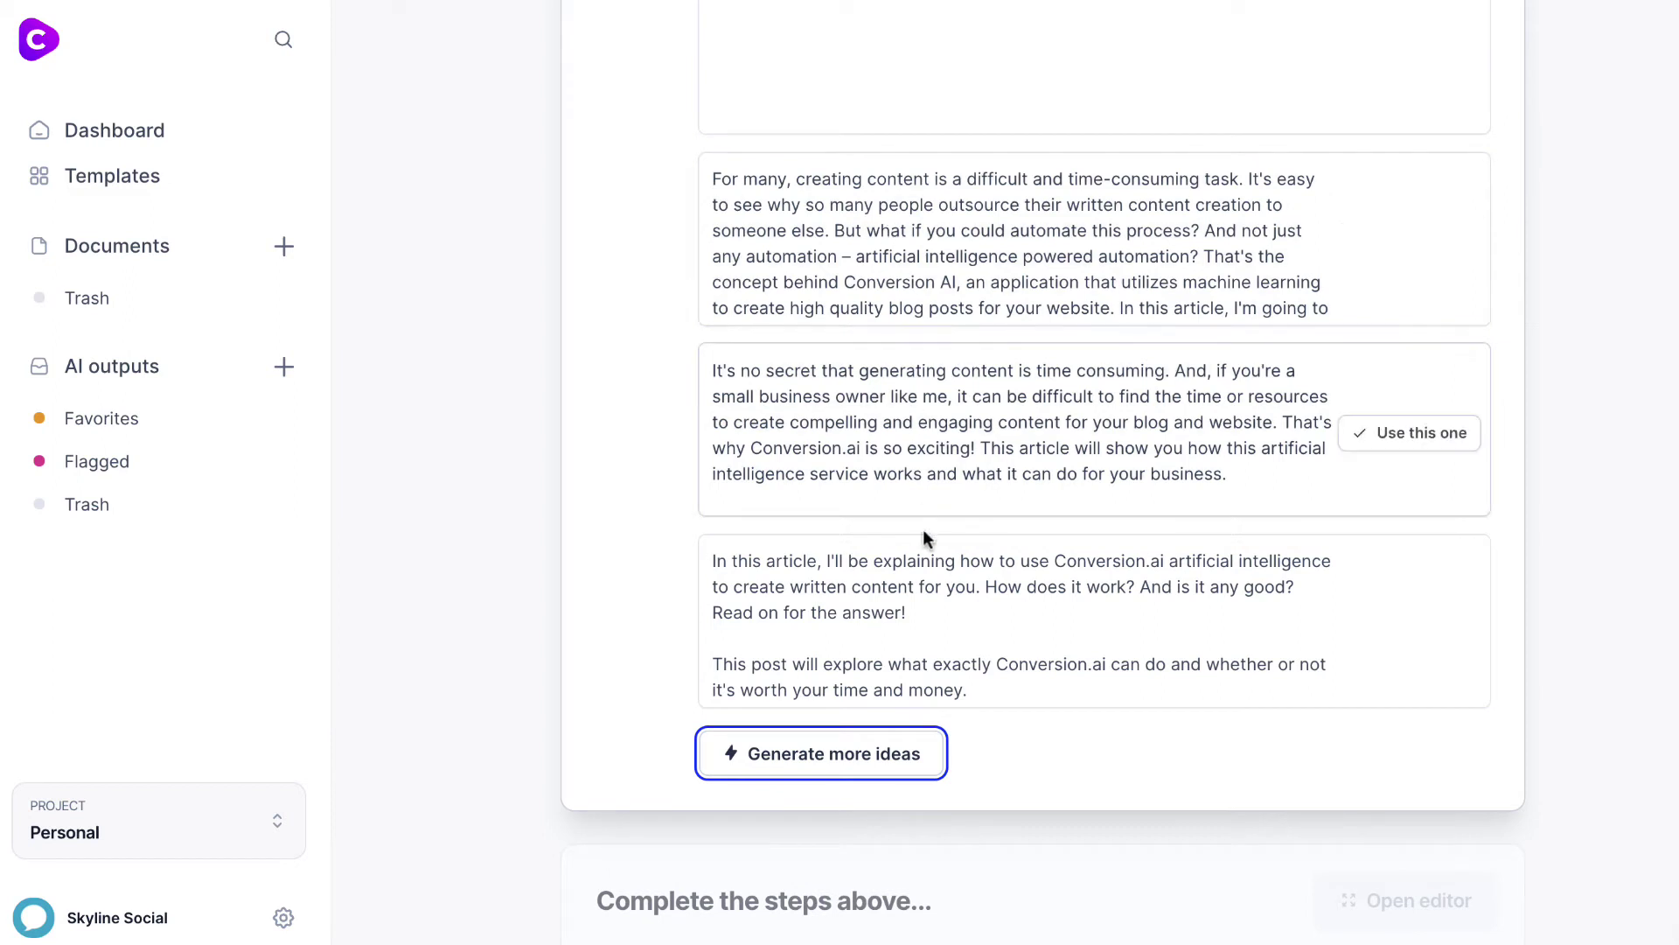
scroll(925, 534, down, 1)
scroll(924, 532, up, 1)
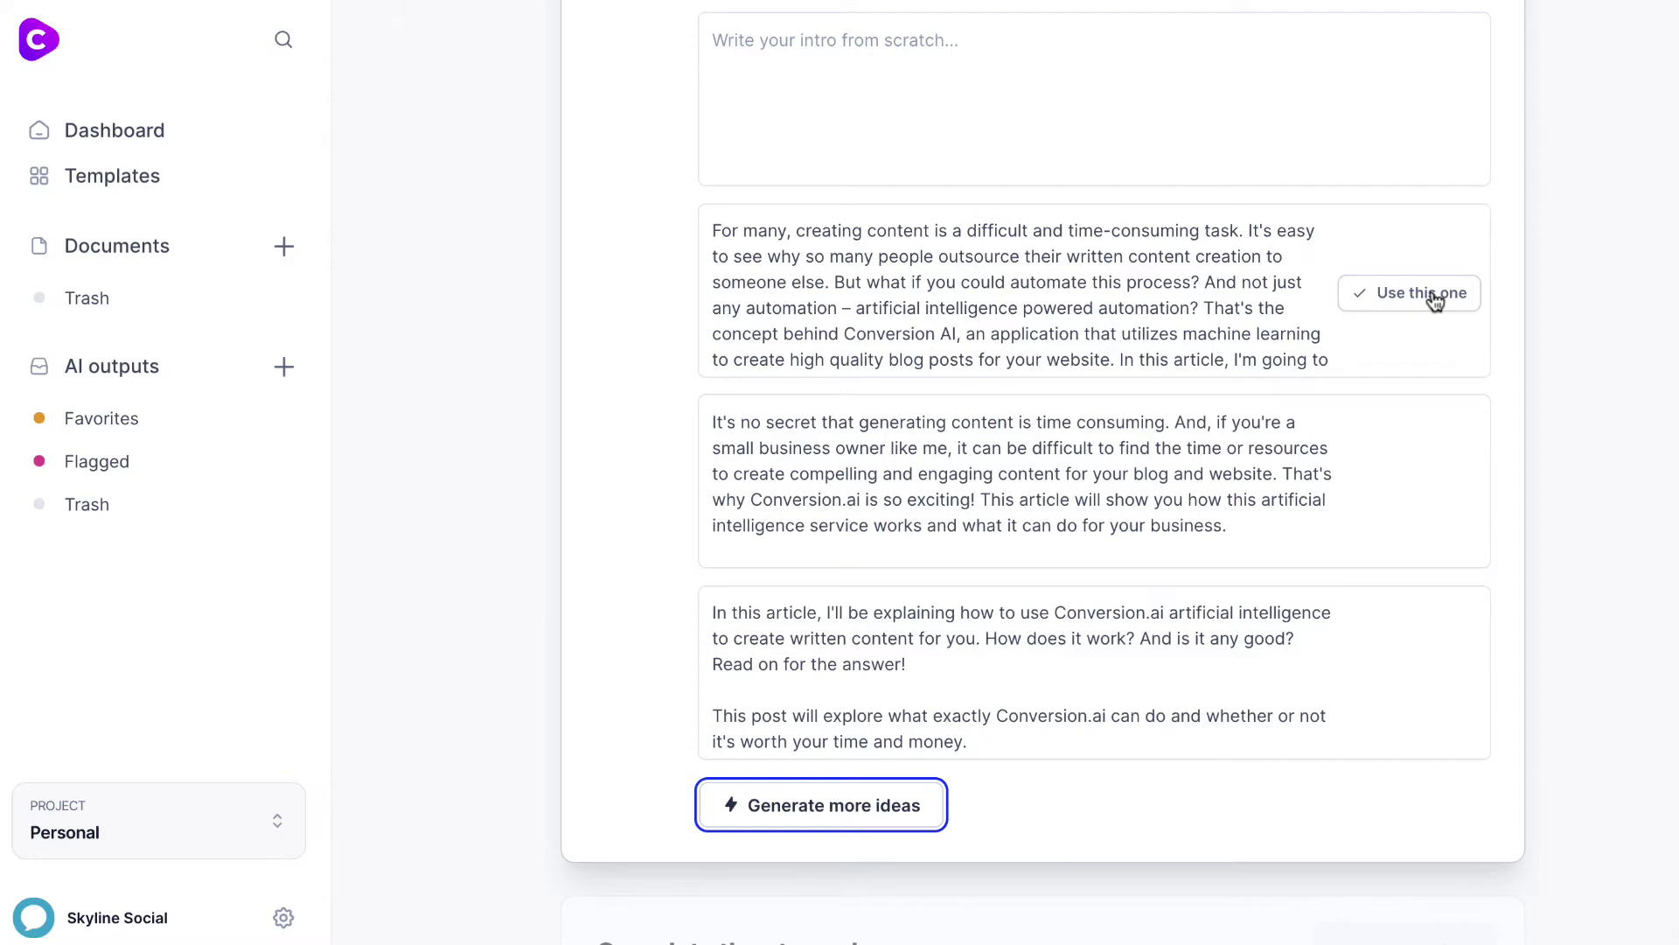
Step: Use the intro suggestion beginning "For many, creating content is a difficult and time-consuming task" and open the document in the editor
click(1436, 300)
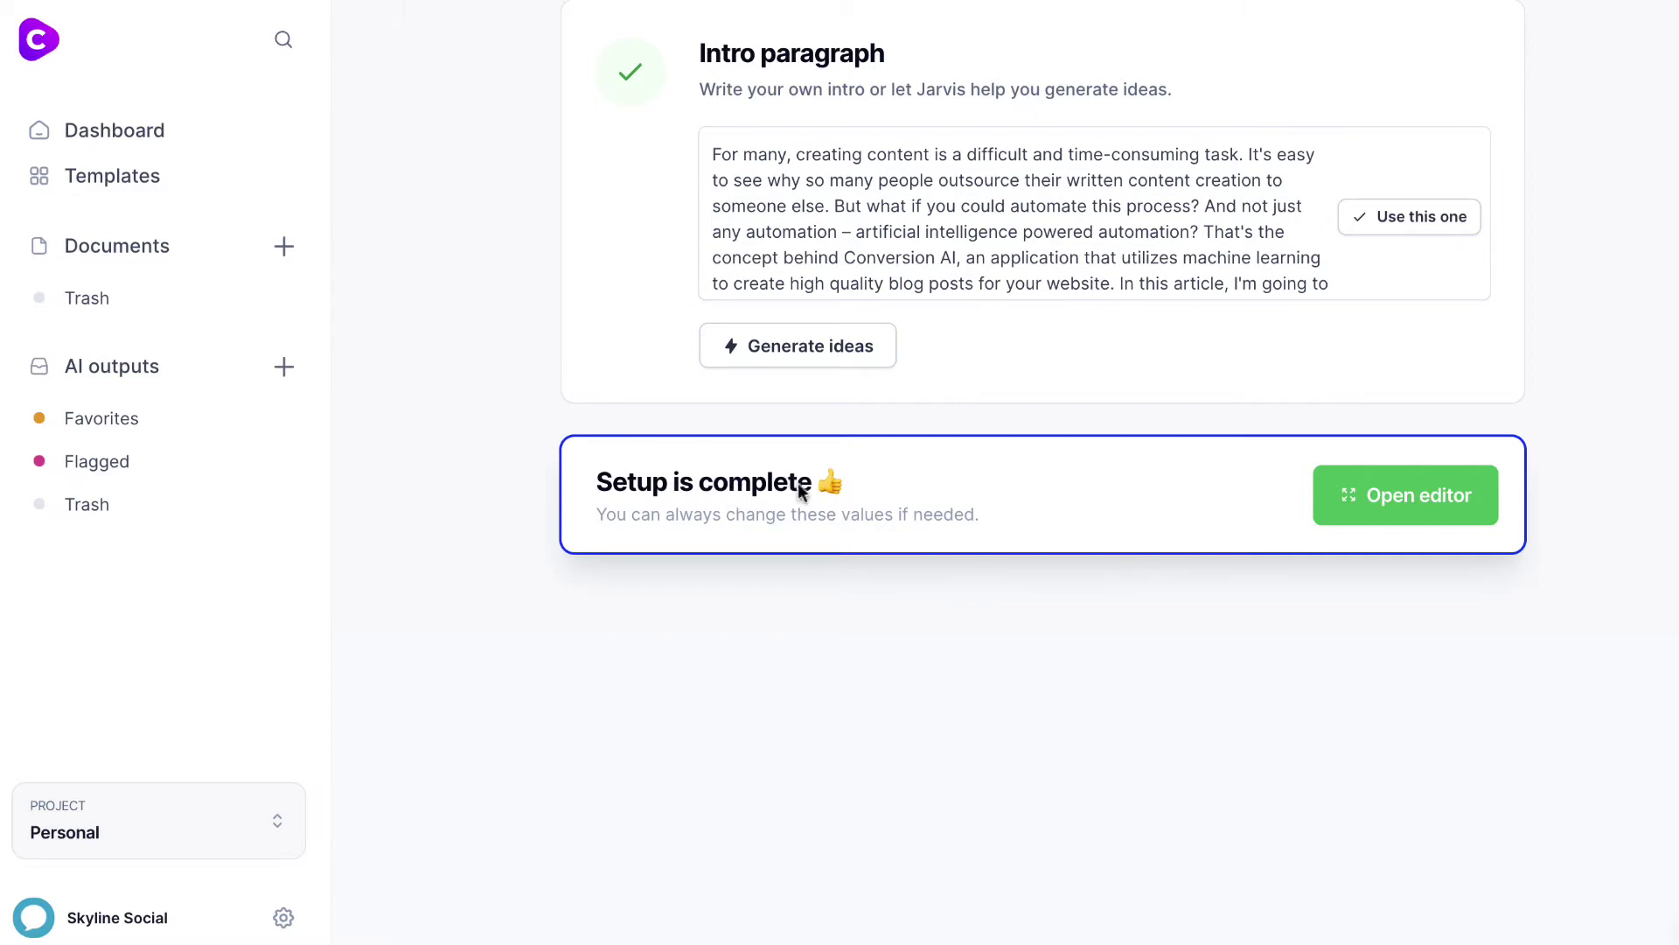
click(1400, 505)
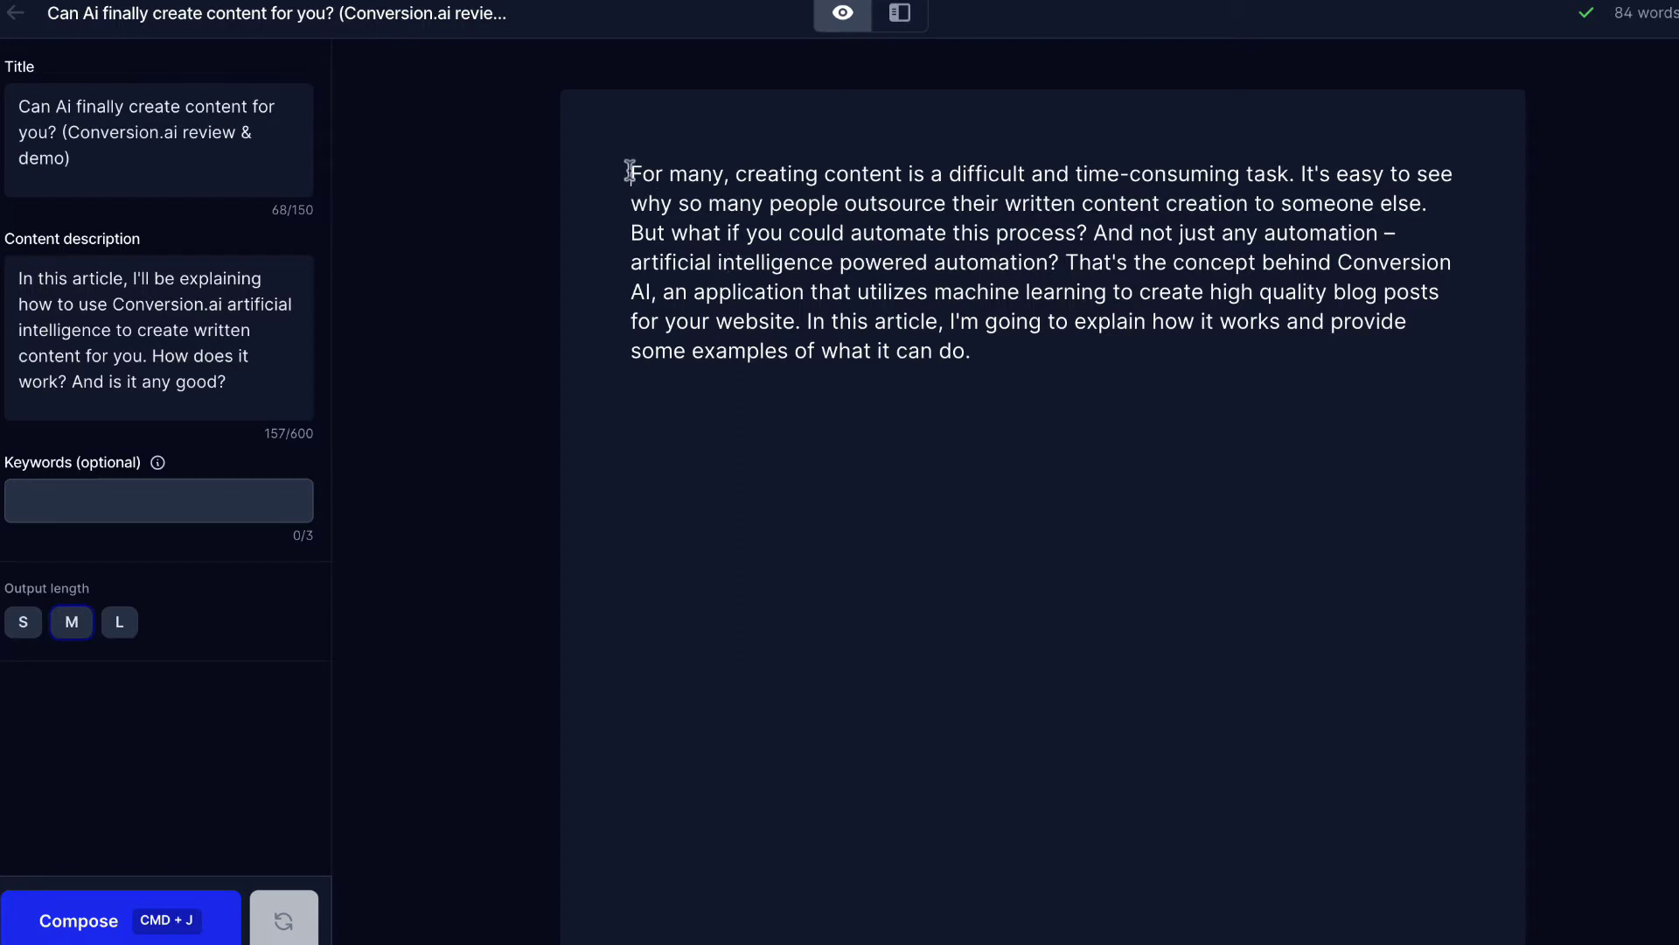
Step: Start a new paragraph below the intro and have the AI compose the continuation at medium output length
drag(630, 171, 972, 351)
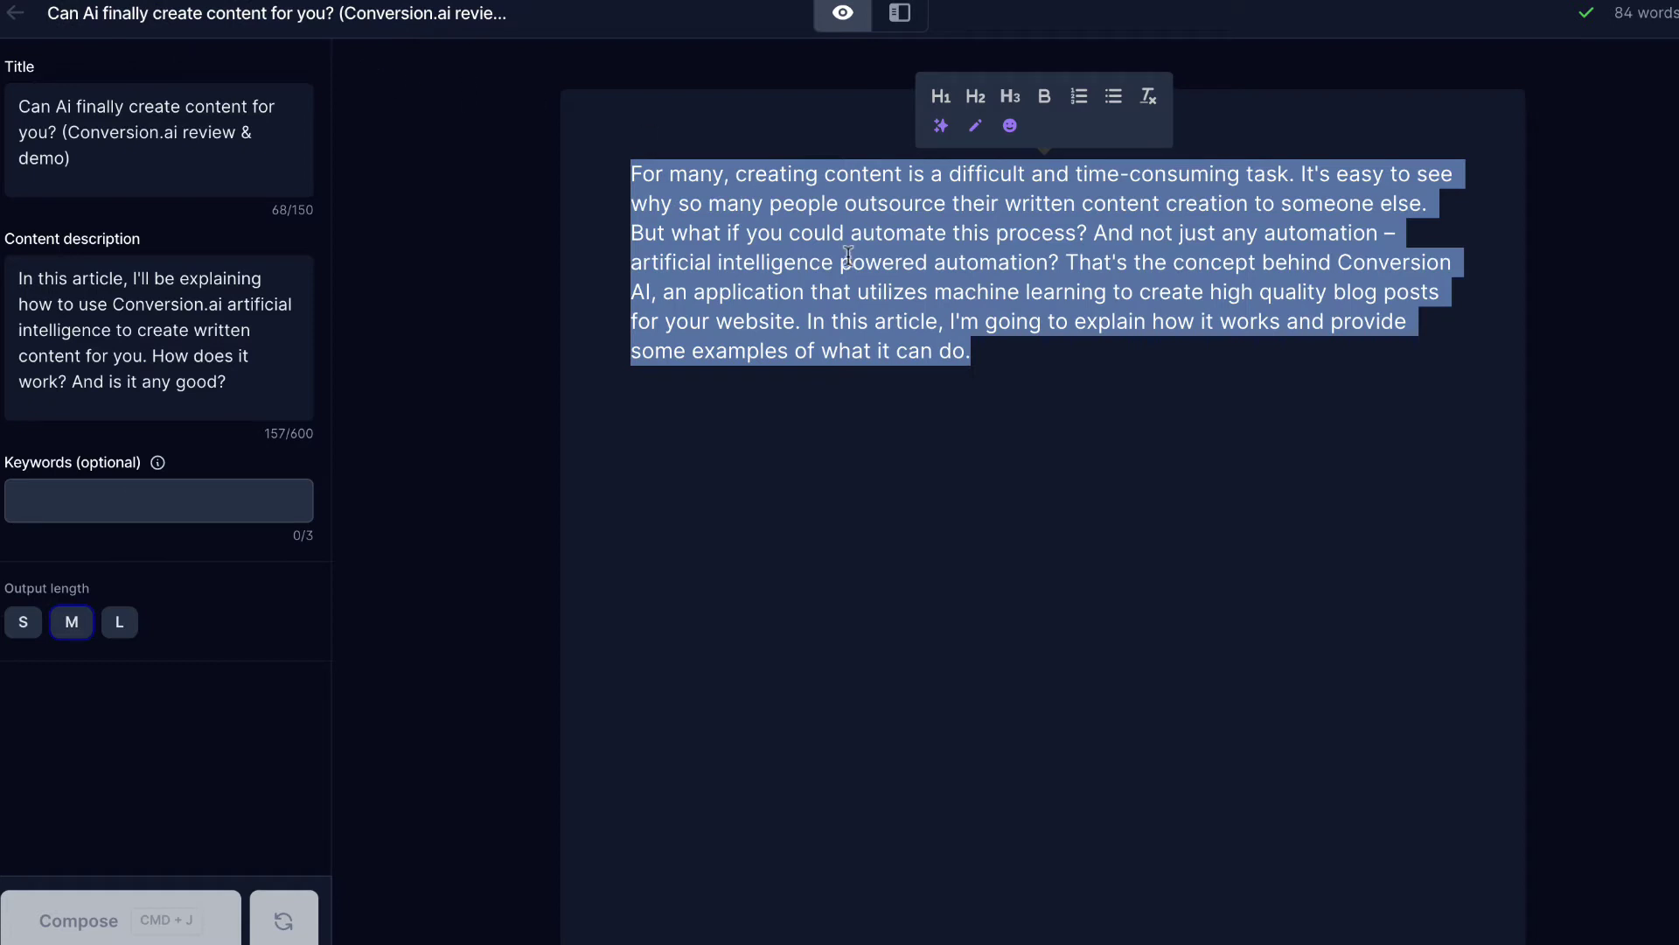
key(Down)
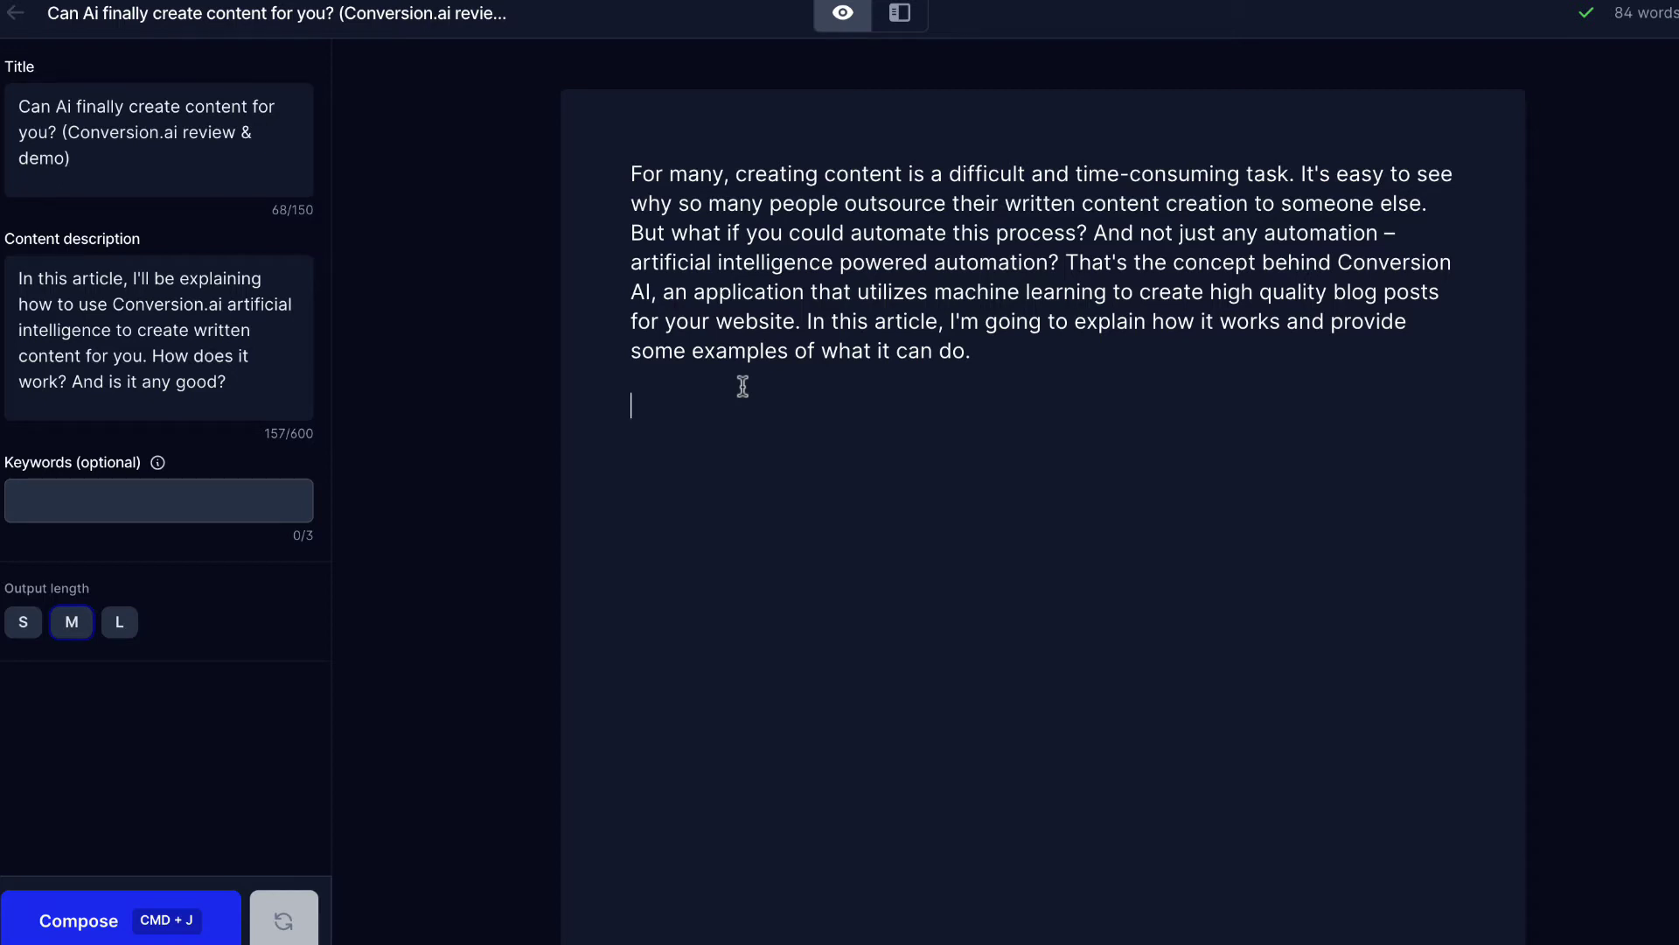
click(127, 933)
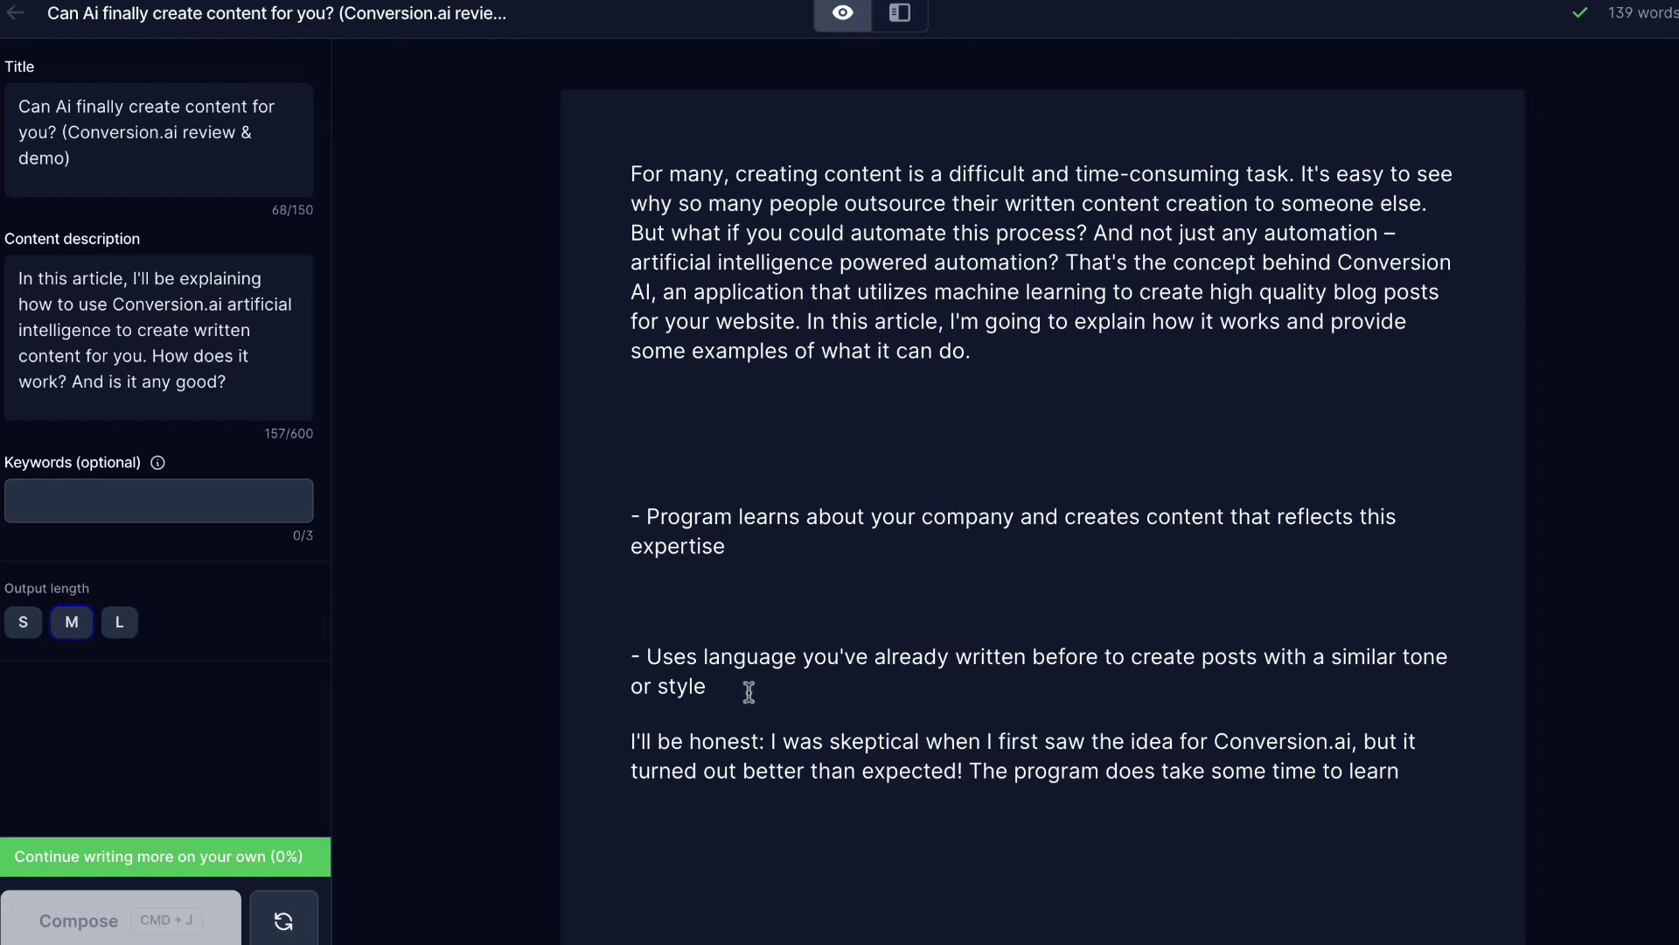
Step: Delete the two dashed lines about company expertise and writing style, along with the blank lines above the "I'll be honest" paragraph
drag(738, 686, 602, 494)
key(BackSpace)
key(BackSpace)
key(BackSpace)
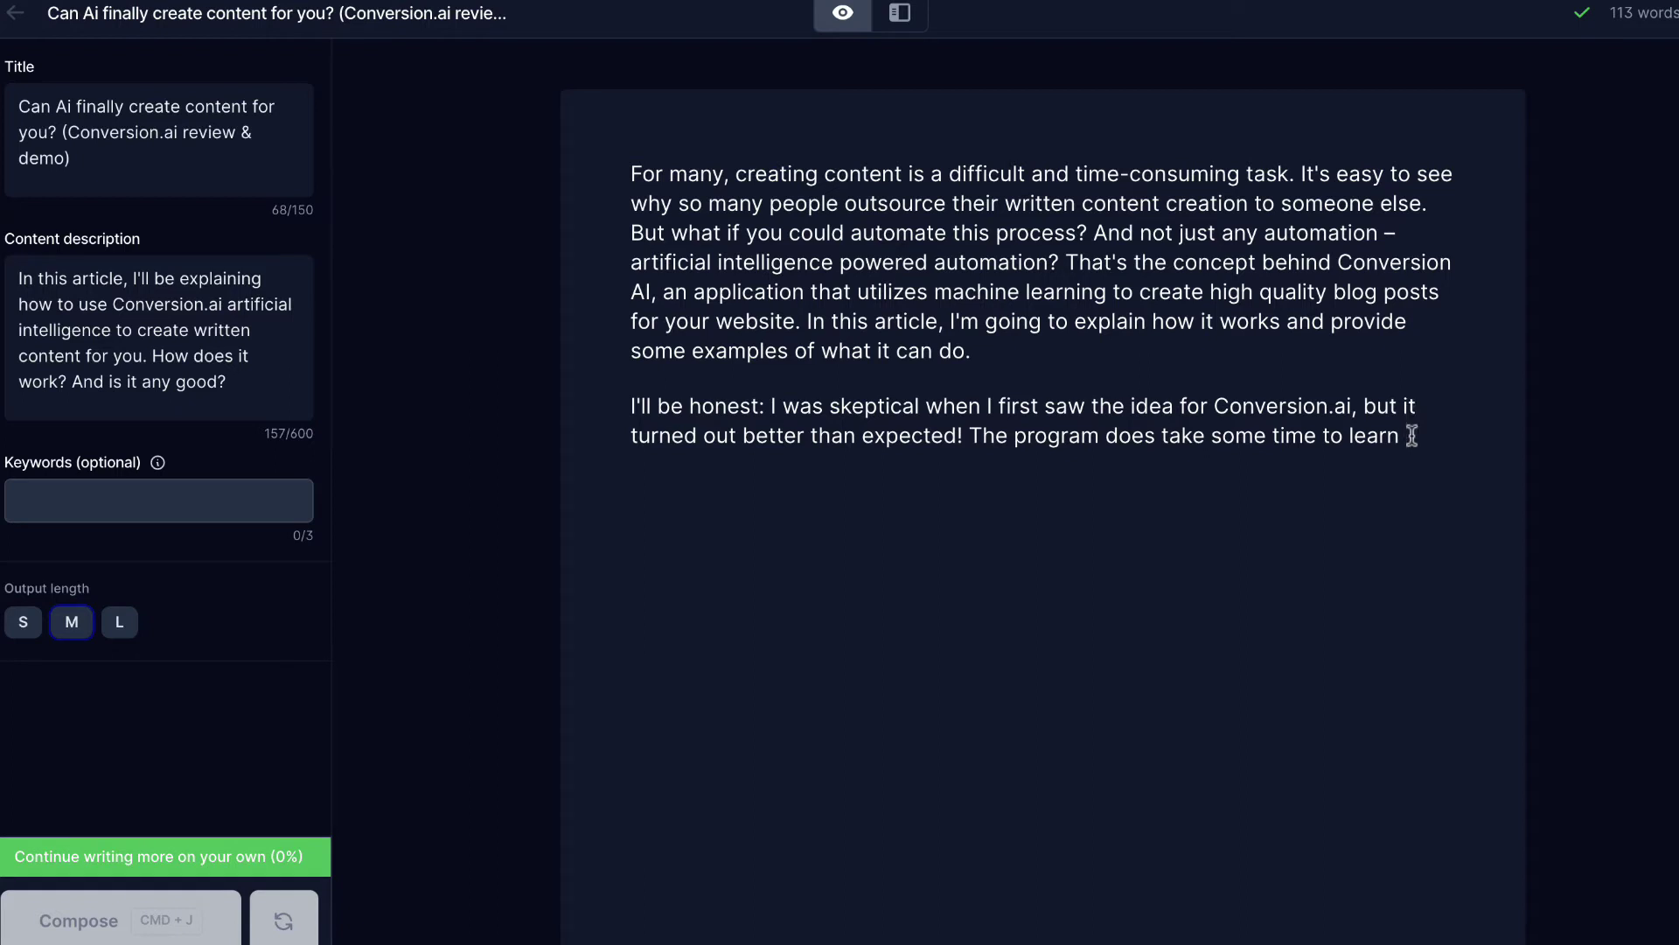
Step: Replace the unfinished last sentence with the retyped text "The program does take some time to learn" and compose a continuation from it
drag(1411, 436, 973, 436)
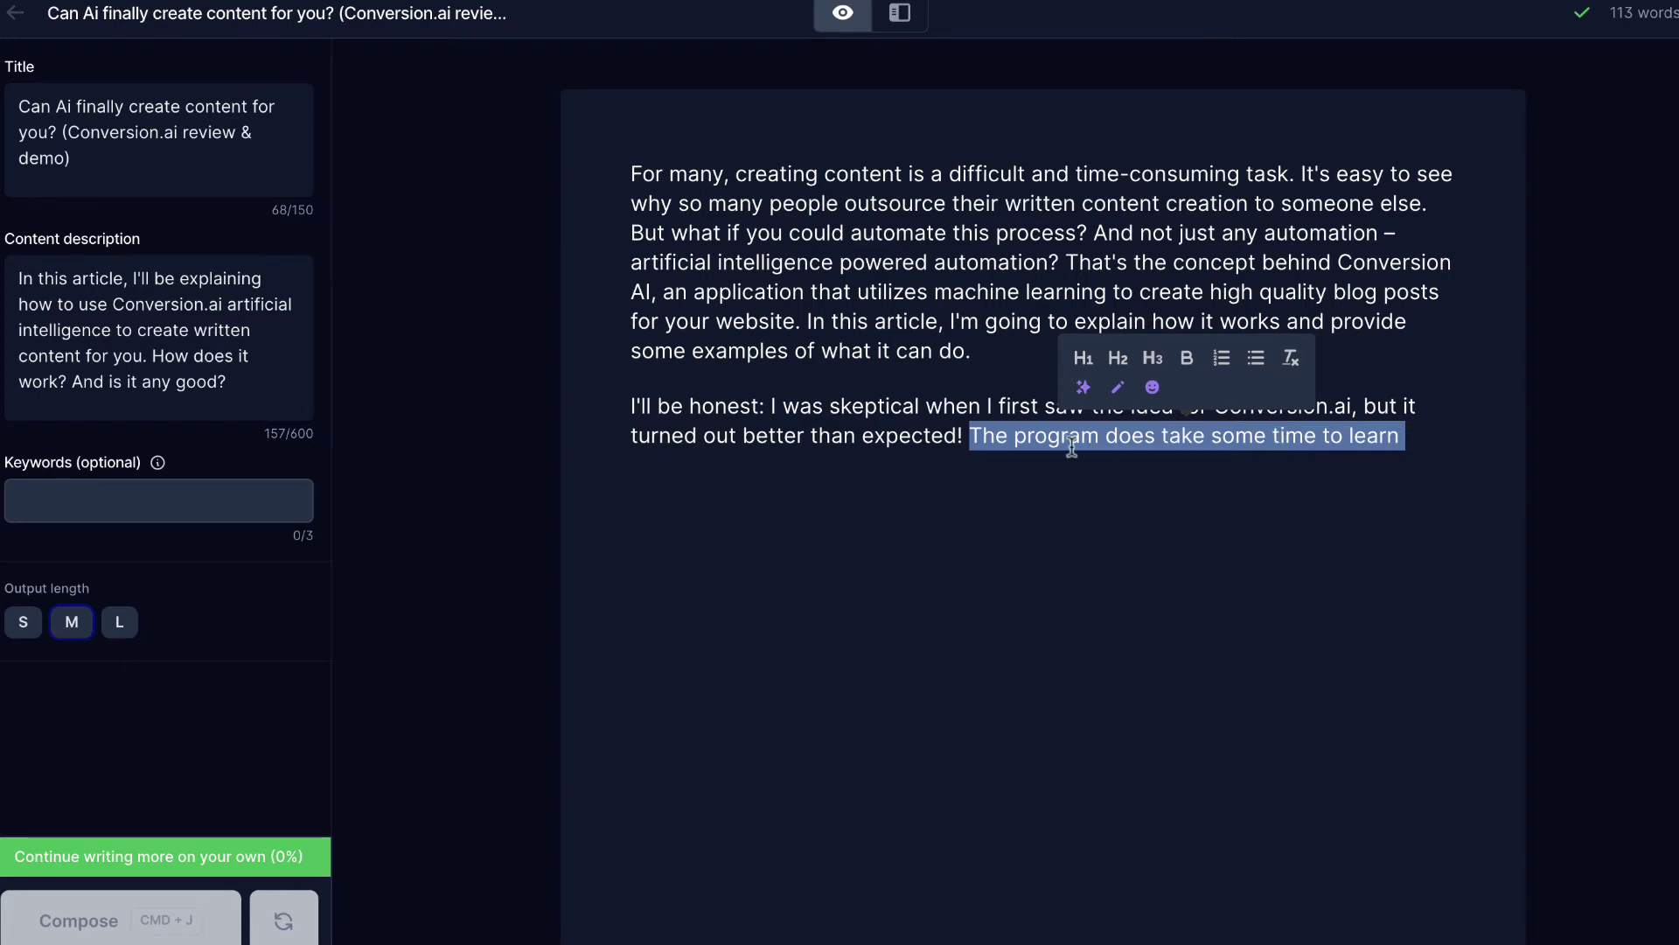
key(BackSpace)
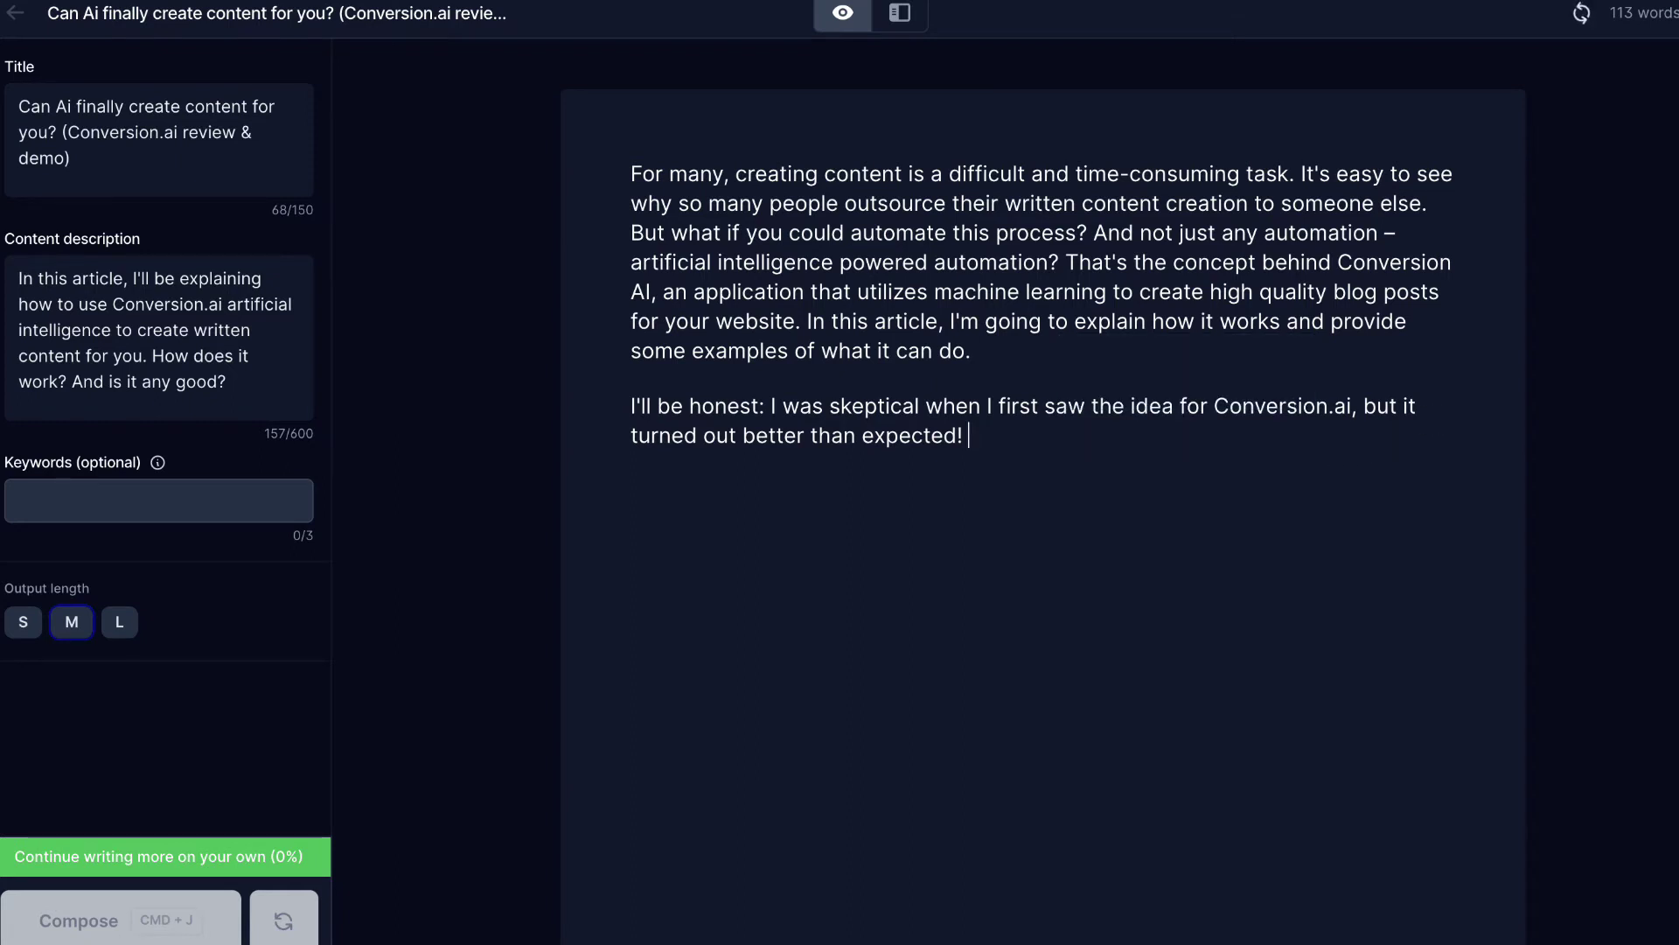
text(The )
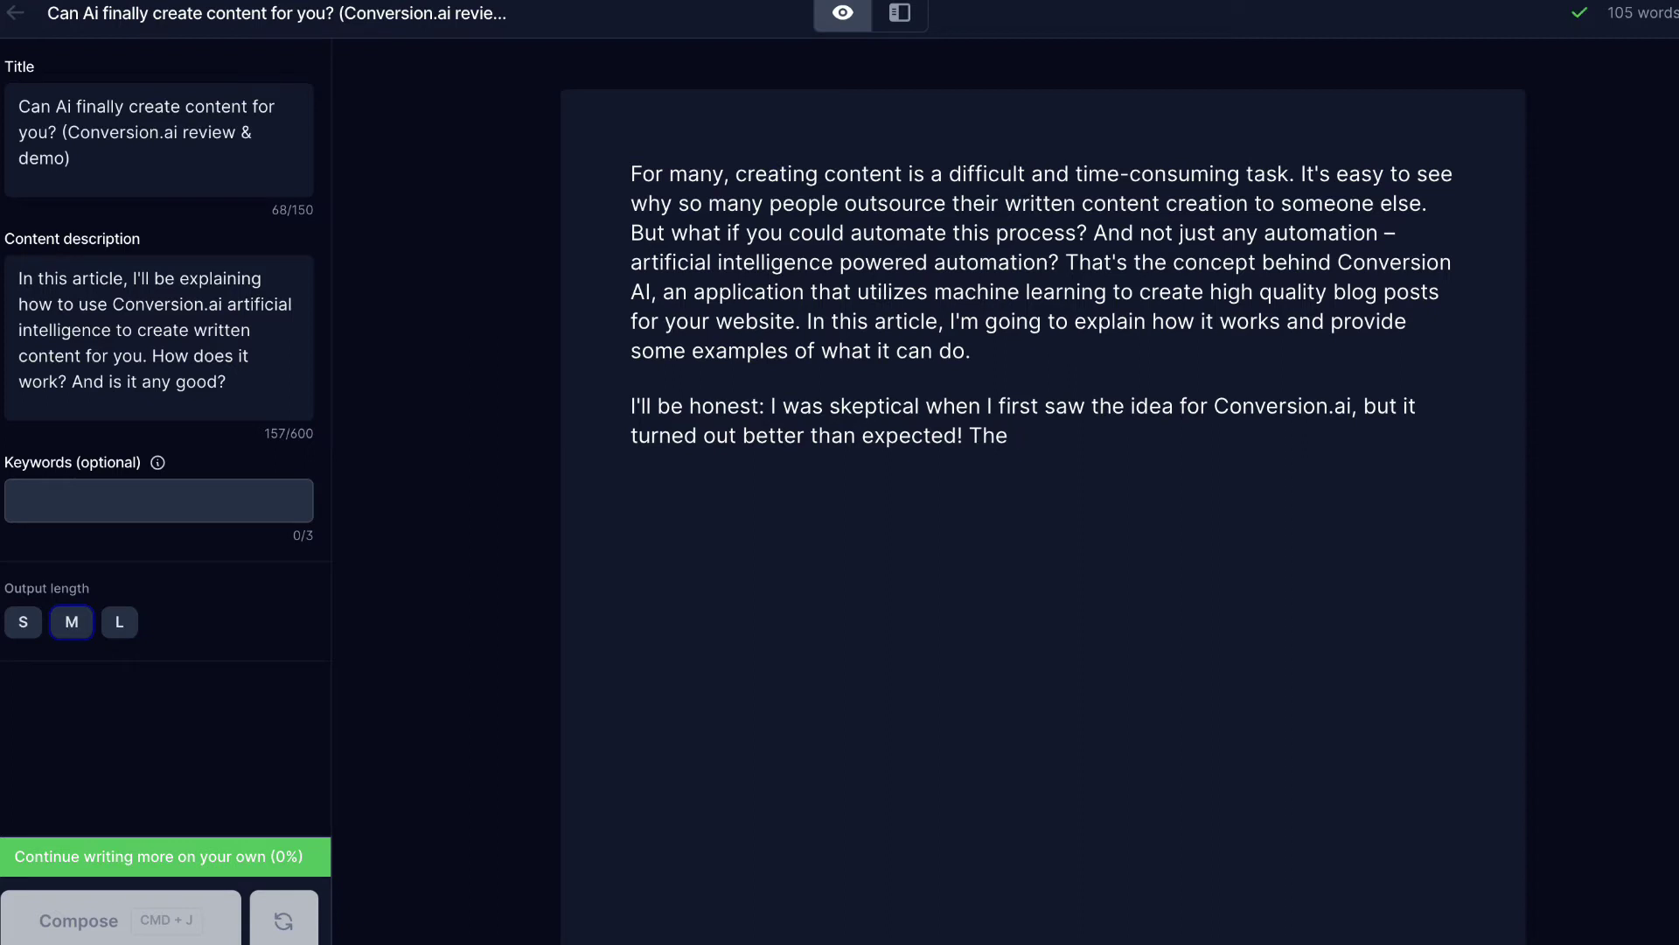
text(program d)
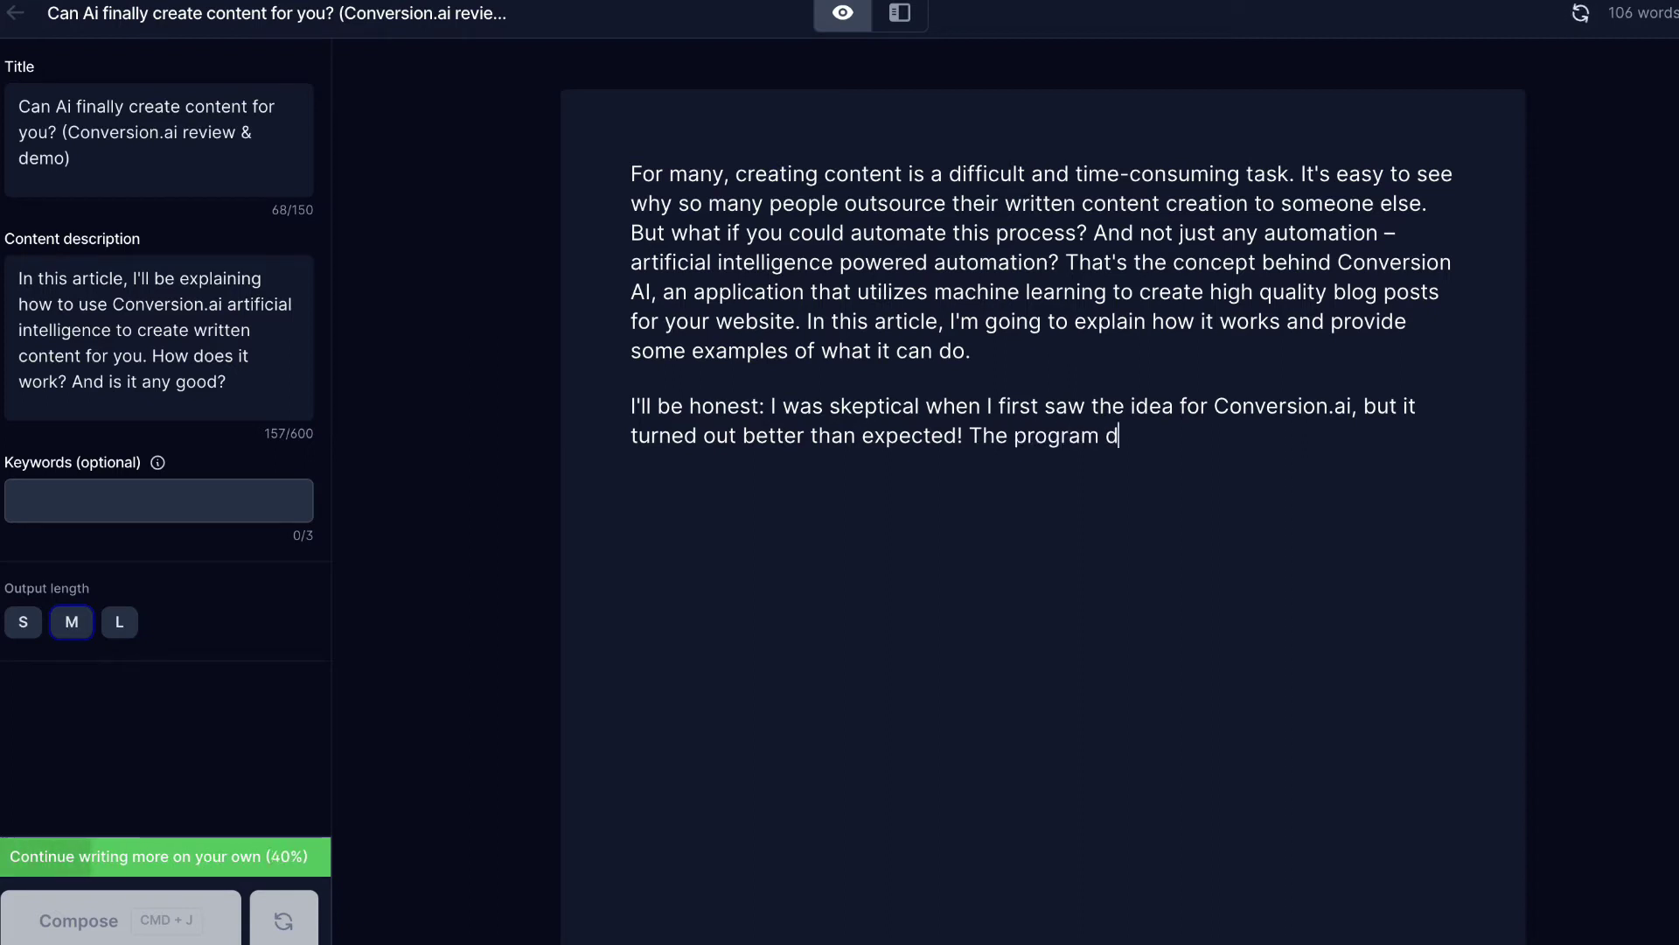
text(oes take s)
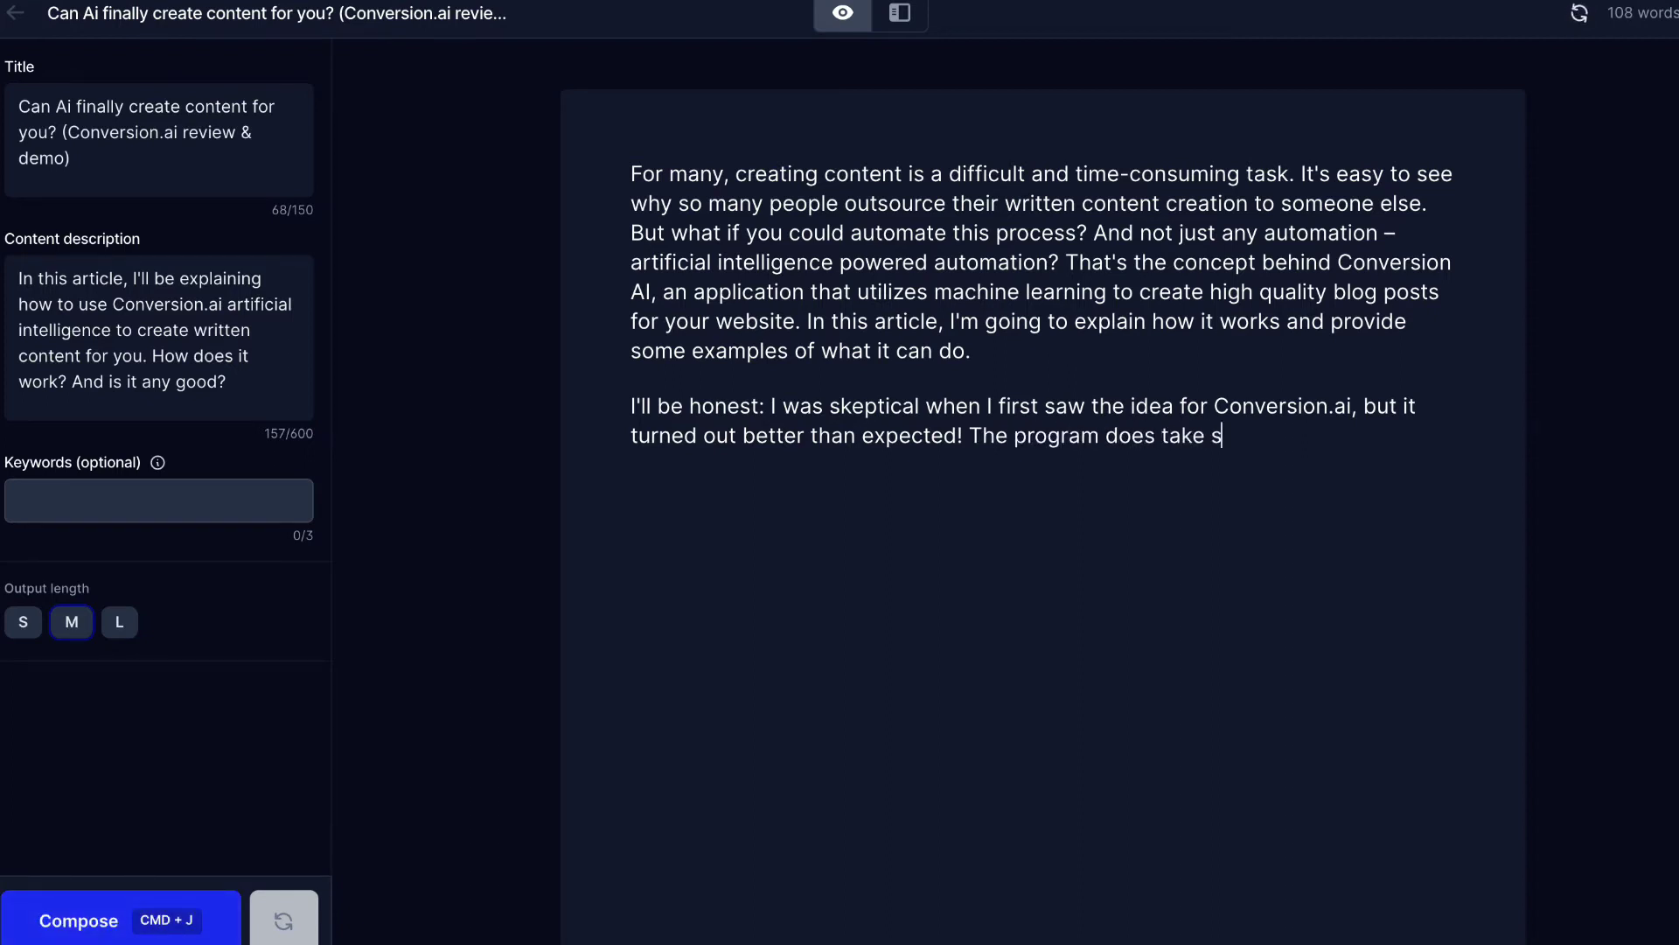
text(ome time)
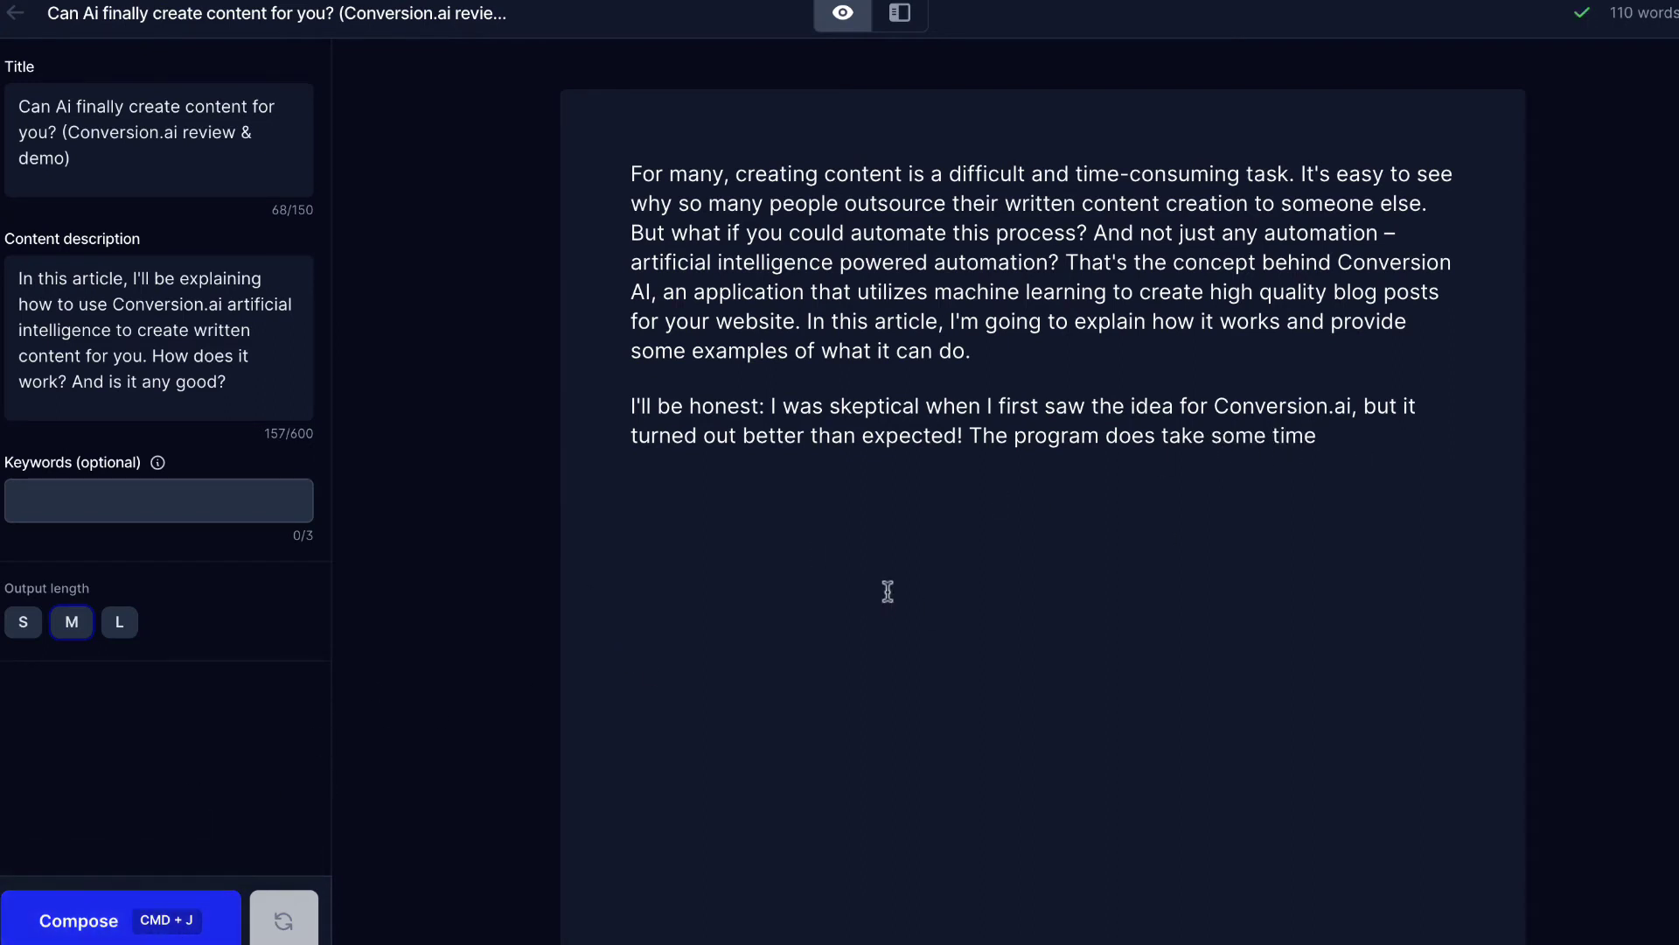
text( to learn)
click(166, 914)
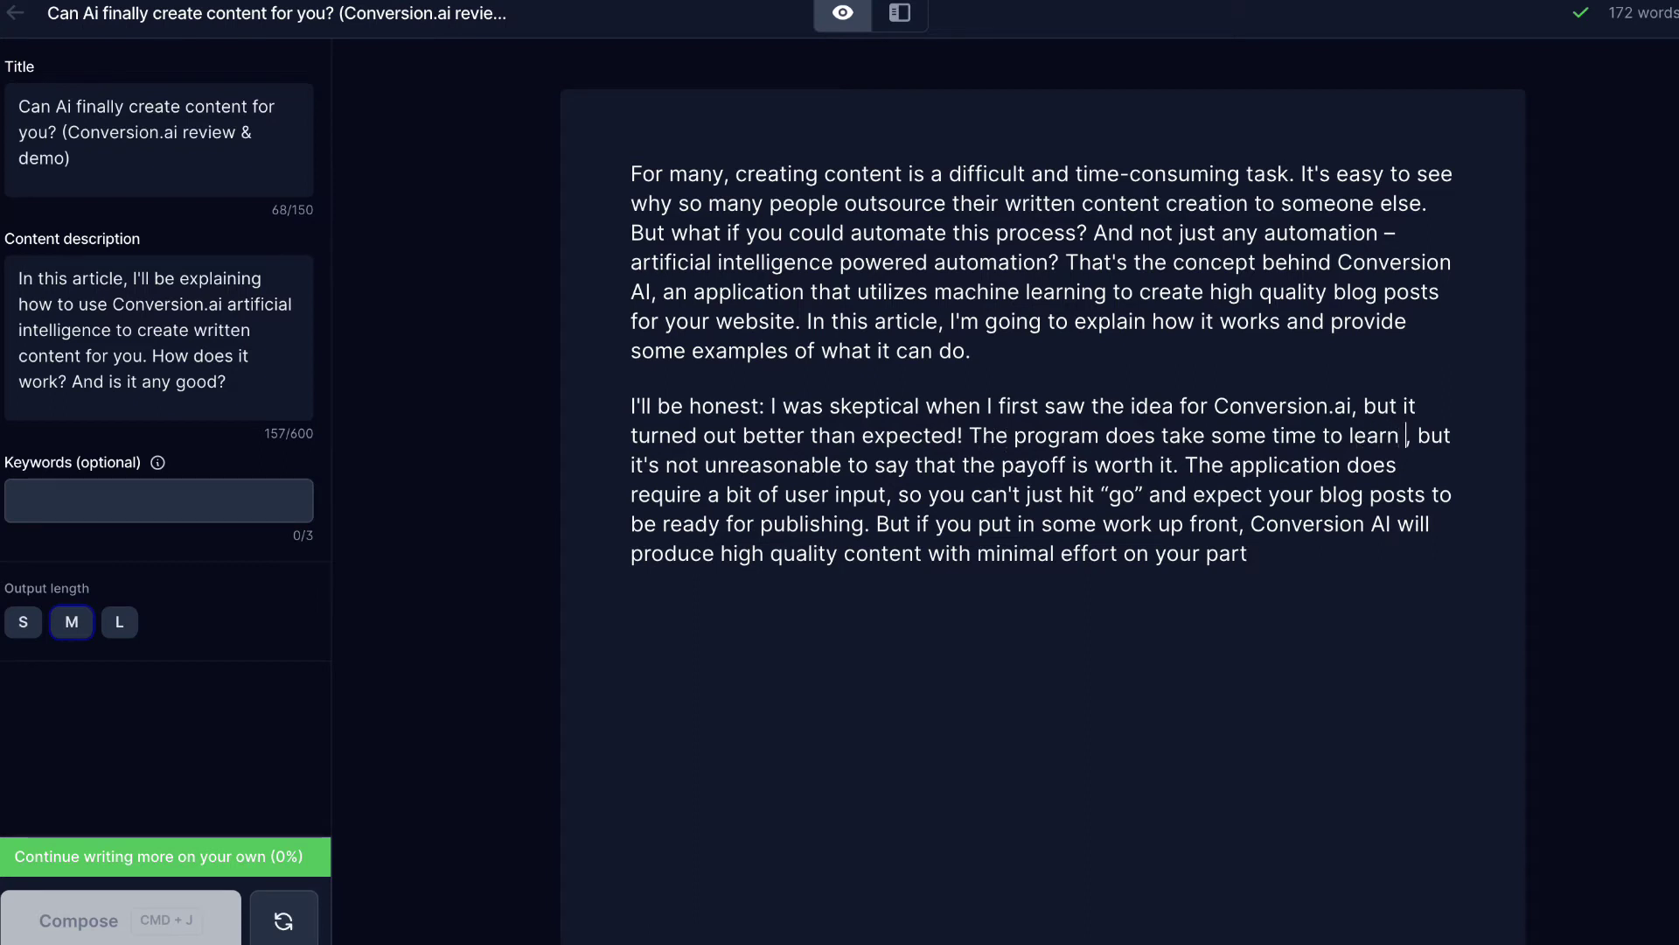
Step: Remove the stray space after "learn", end the second paragraph with a period and start a new paragraph below it
click(1406, 435)
key(BackSpace)
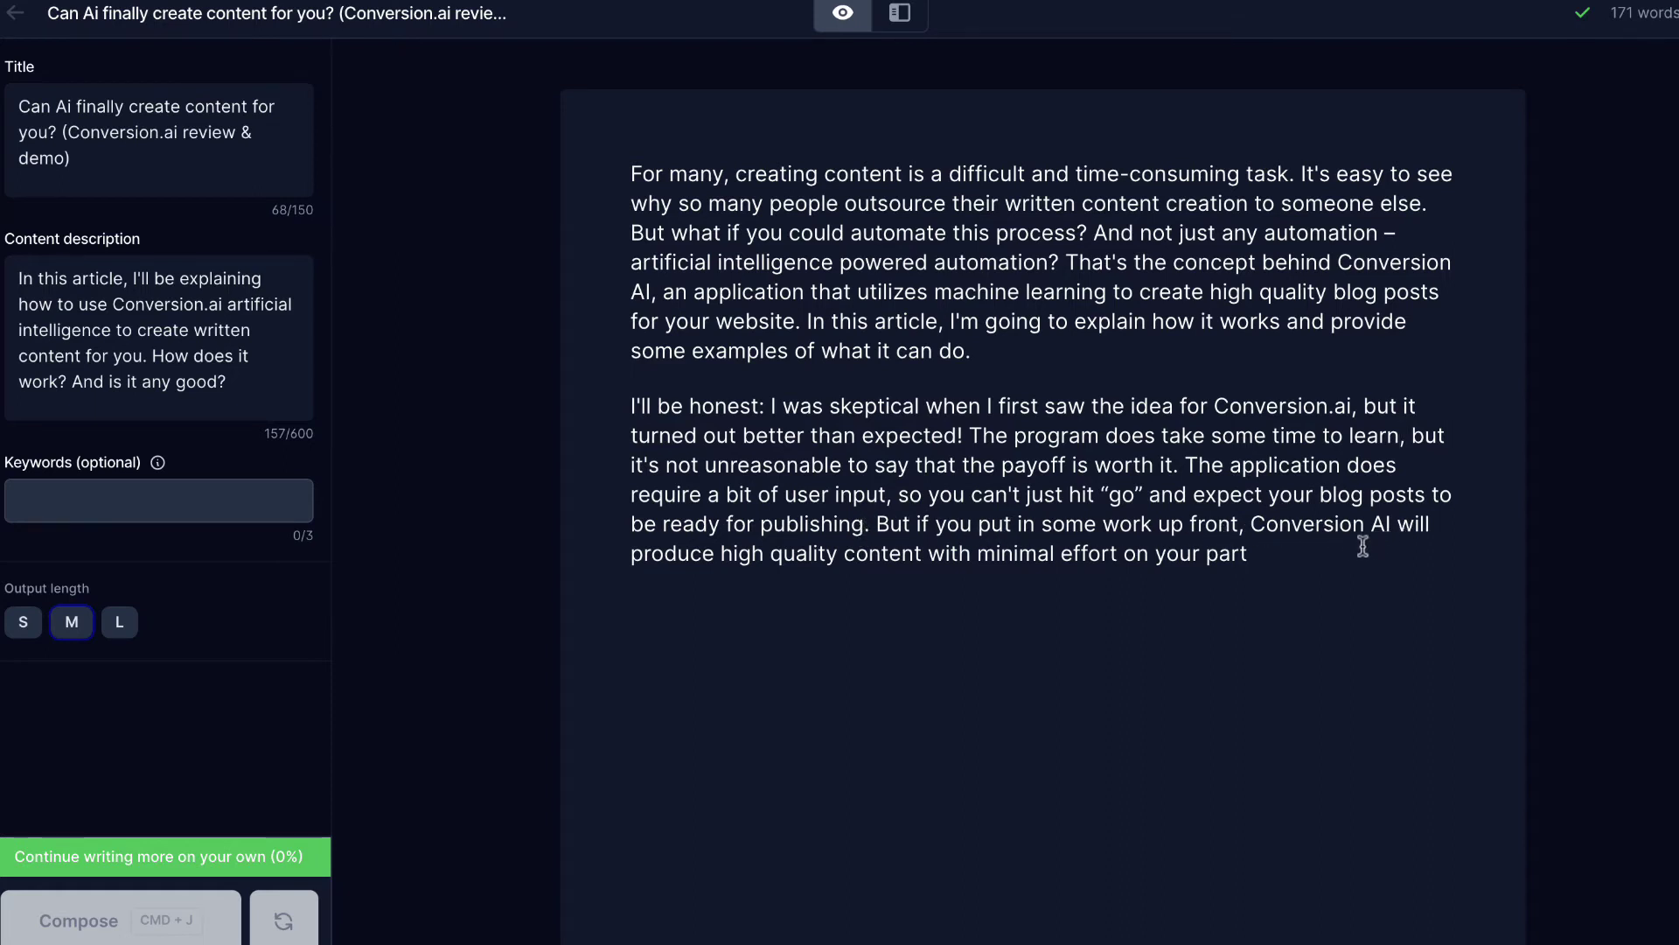
click(1279, 555)
text(.)
drag(1270, 554, 1254, 529)
click(1270, 555)
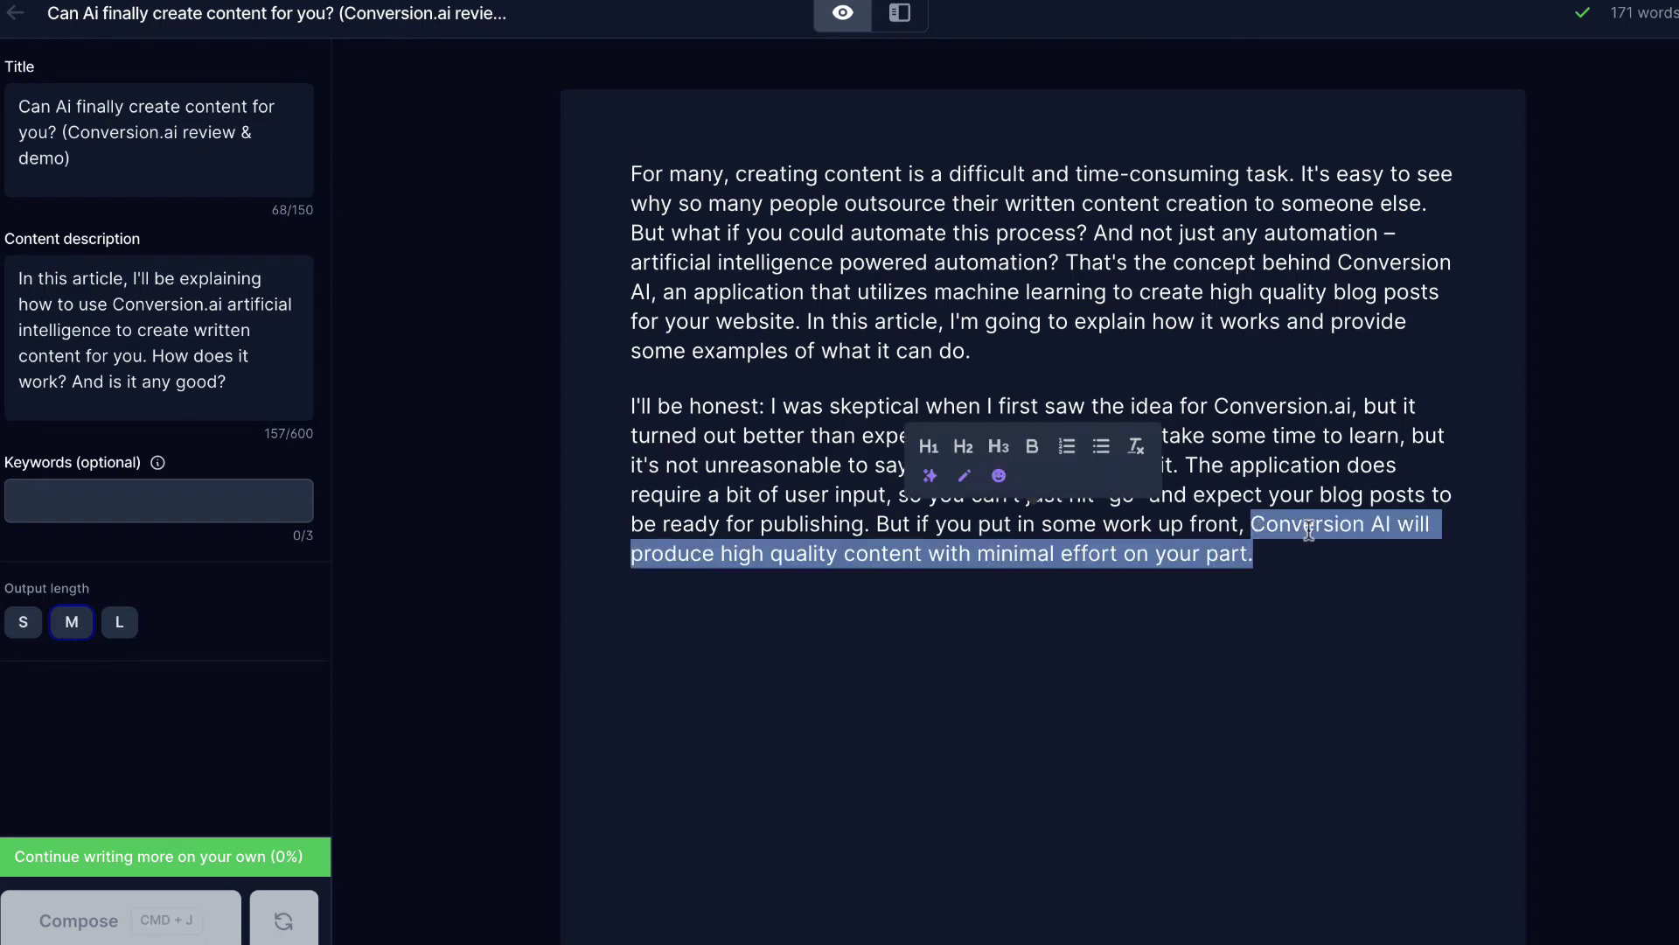
click(1278, 557)
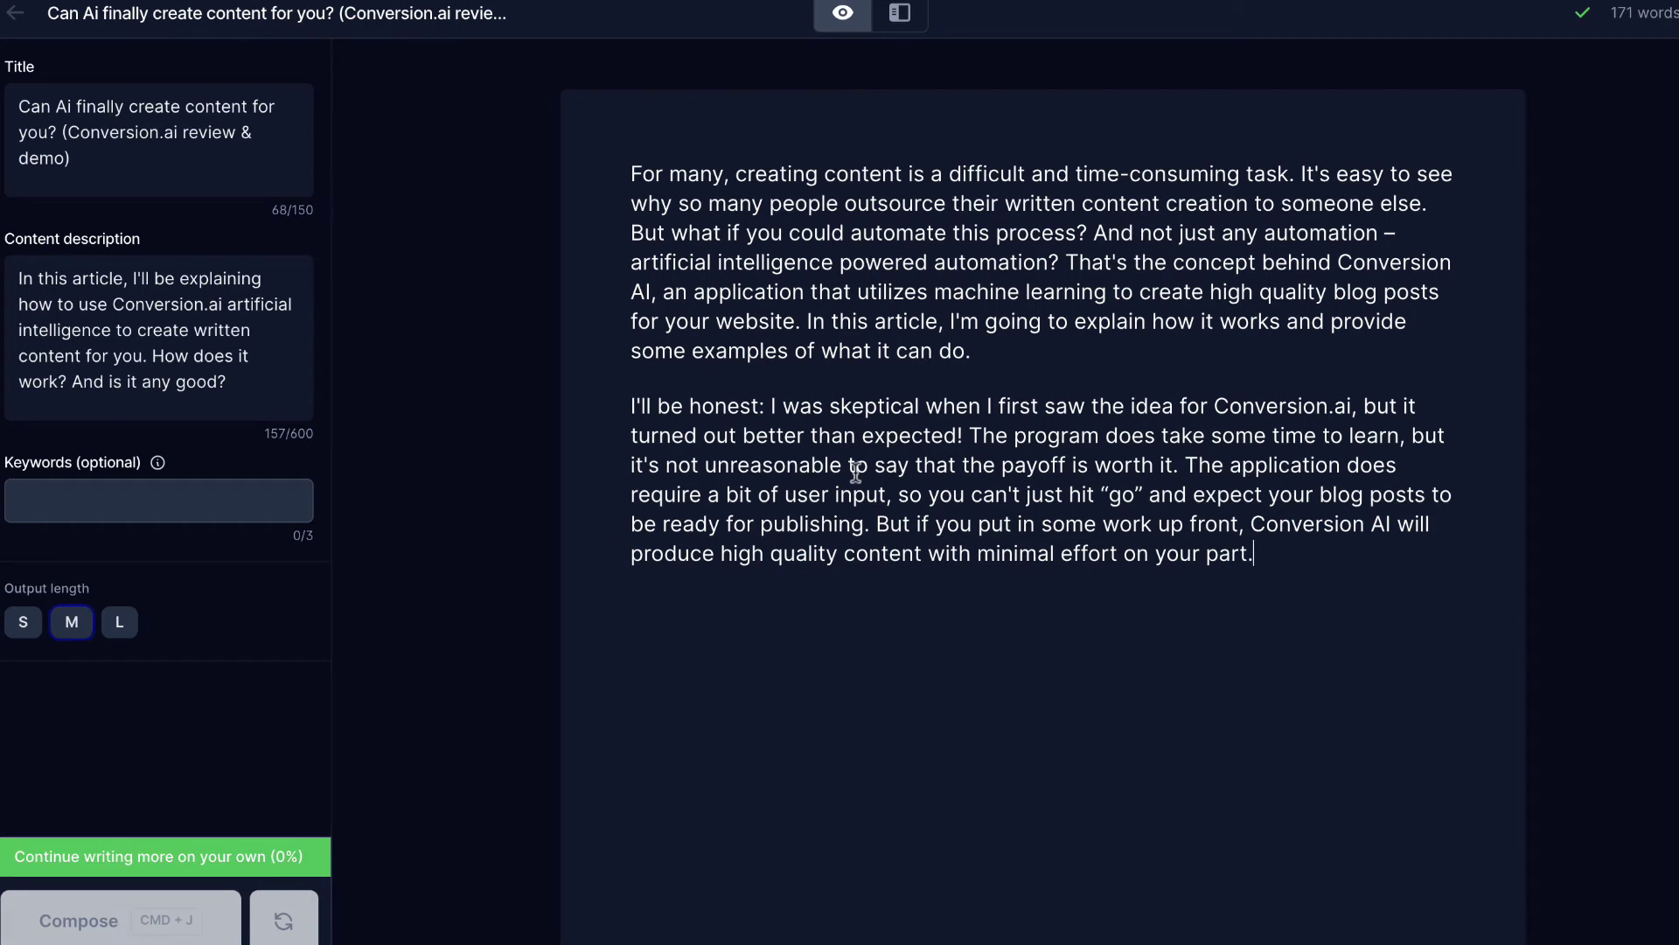
key(Return)
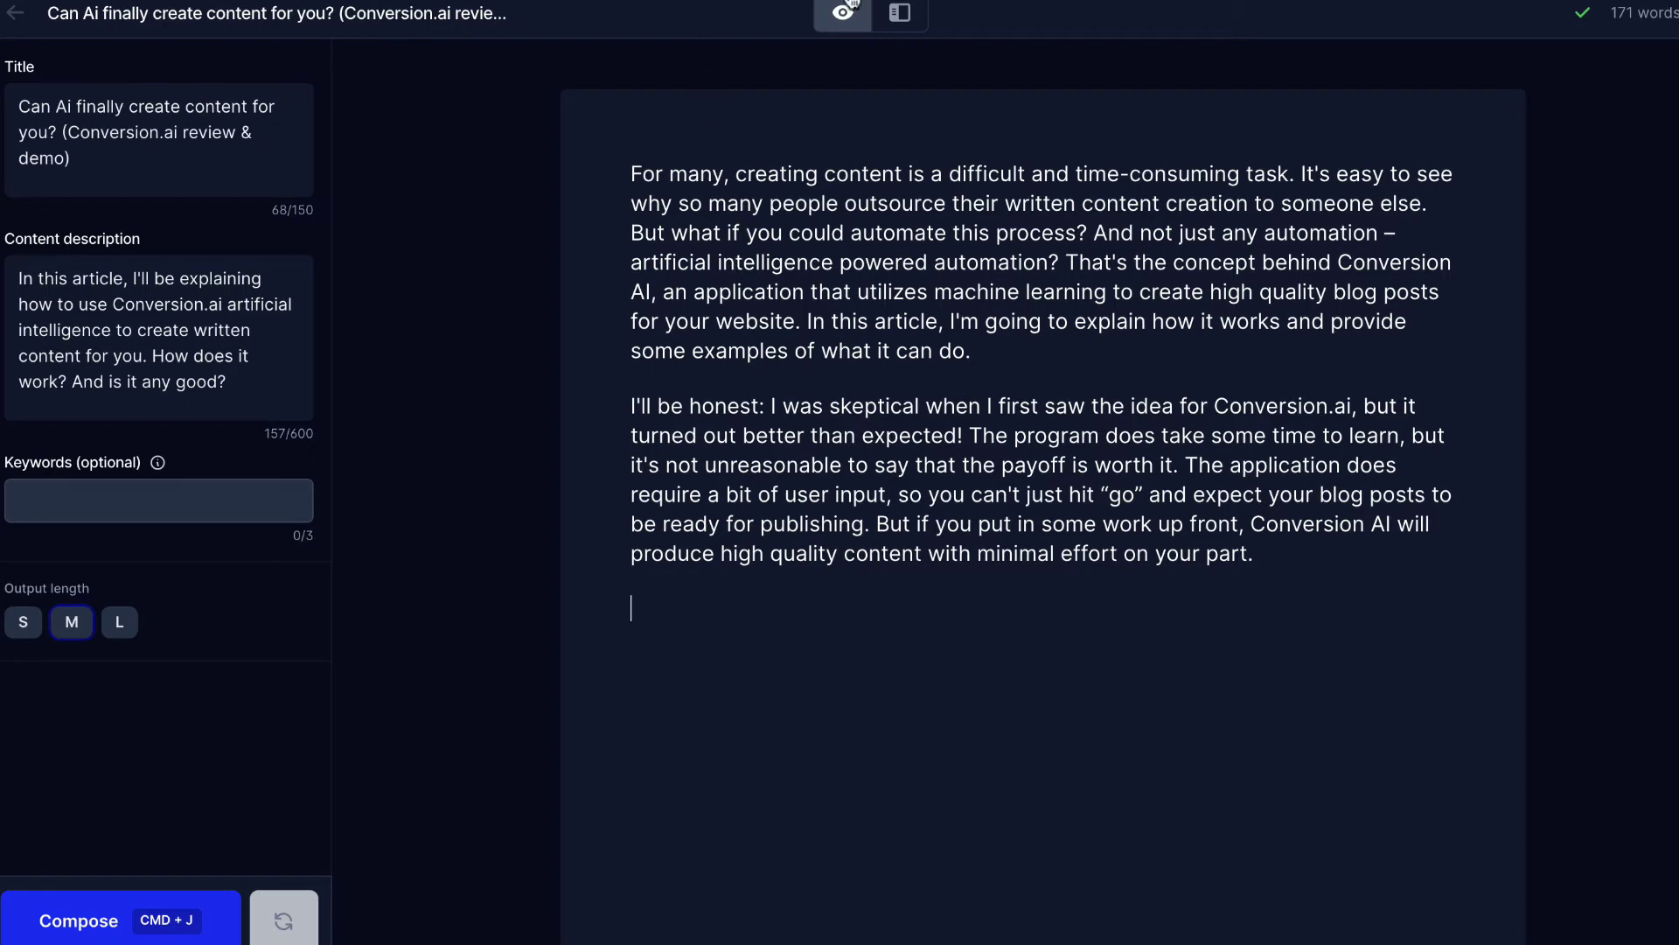
Step: Open the Blog Post Outline template and copy the document title "Can Ai finally create content for you? (Conversion.ai review & demo)" into its title/topic
click(900, 14)
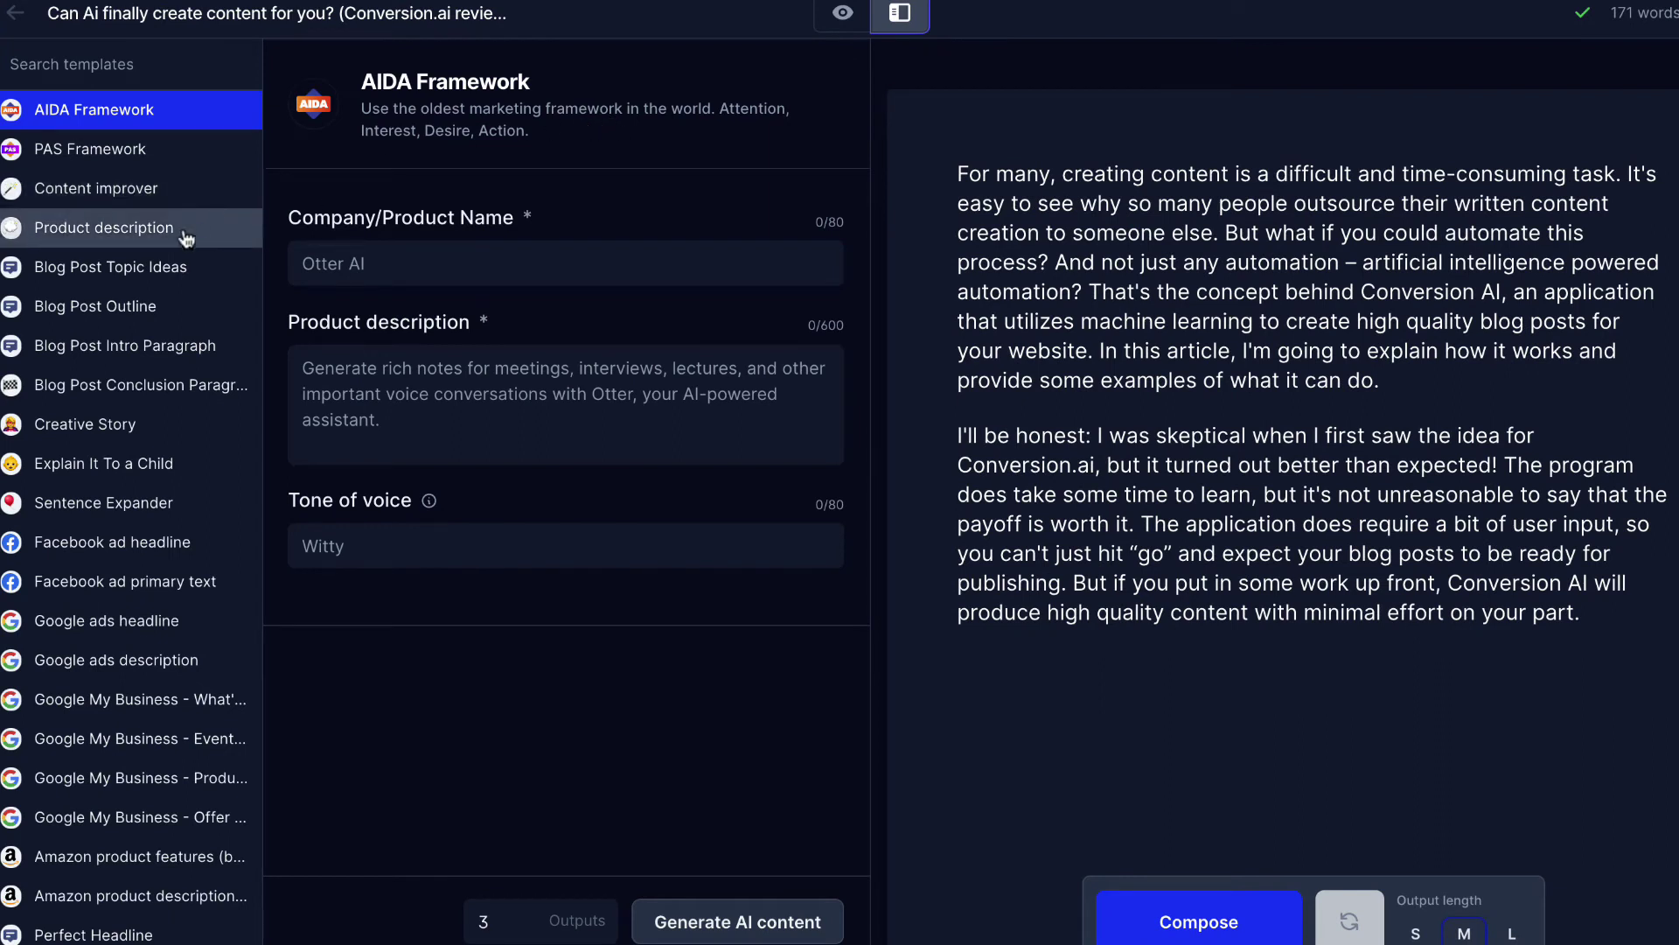
click(114, 325)
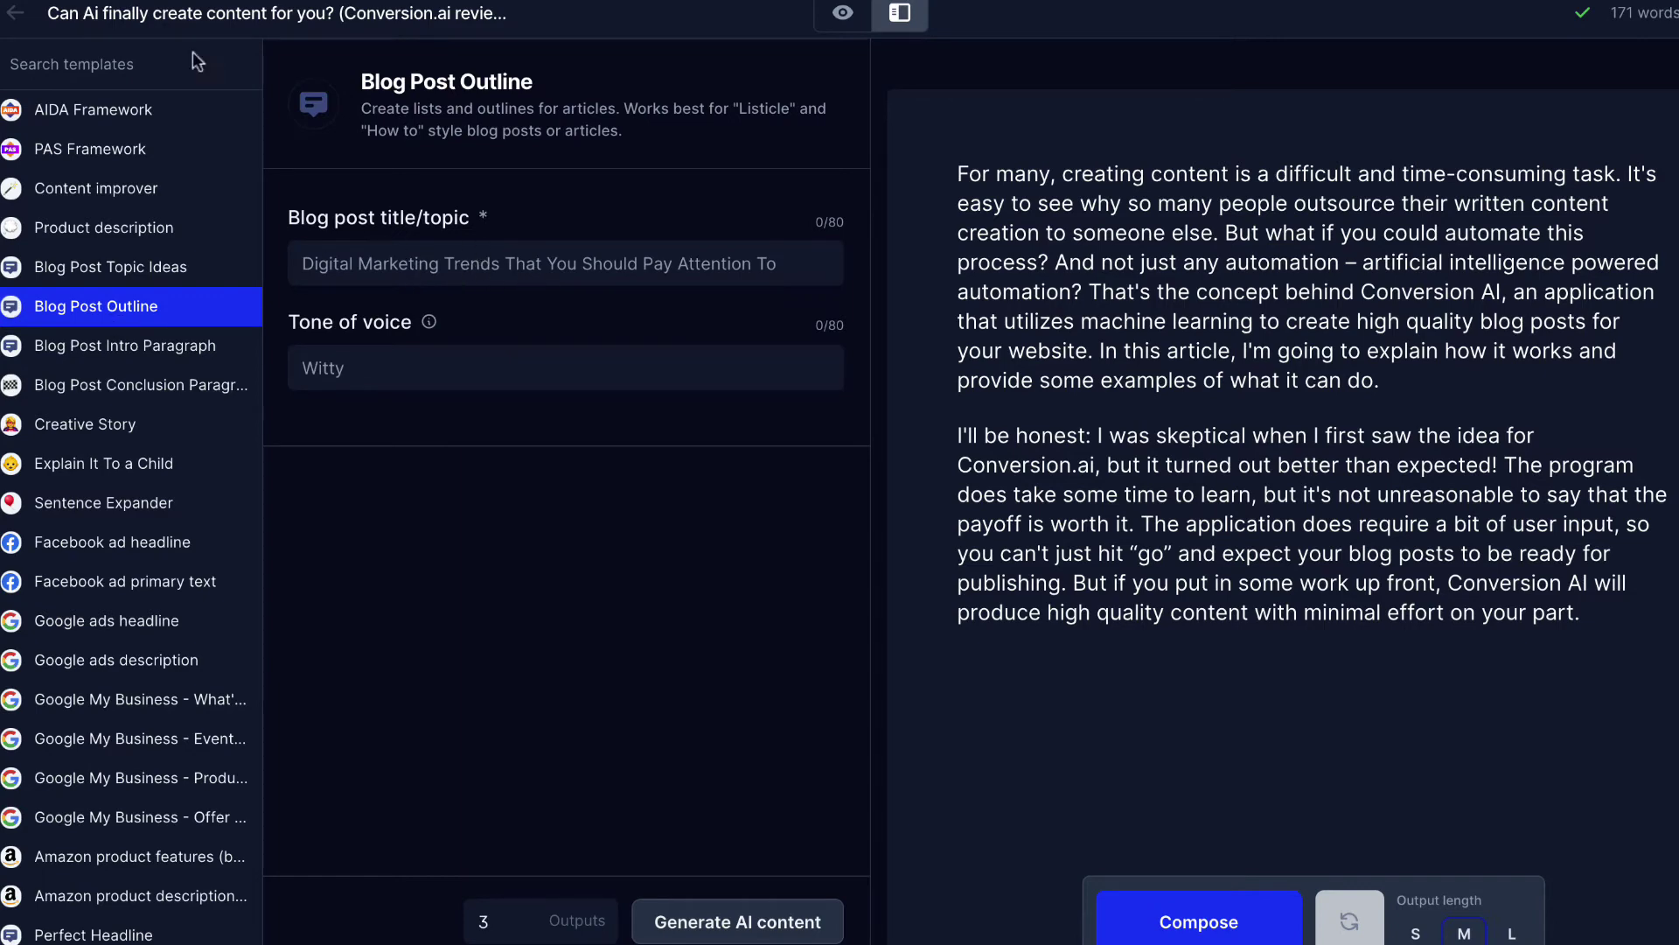
click(273, 21)
triple_click(642, 290)
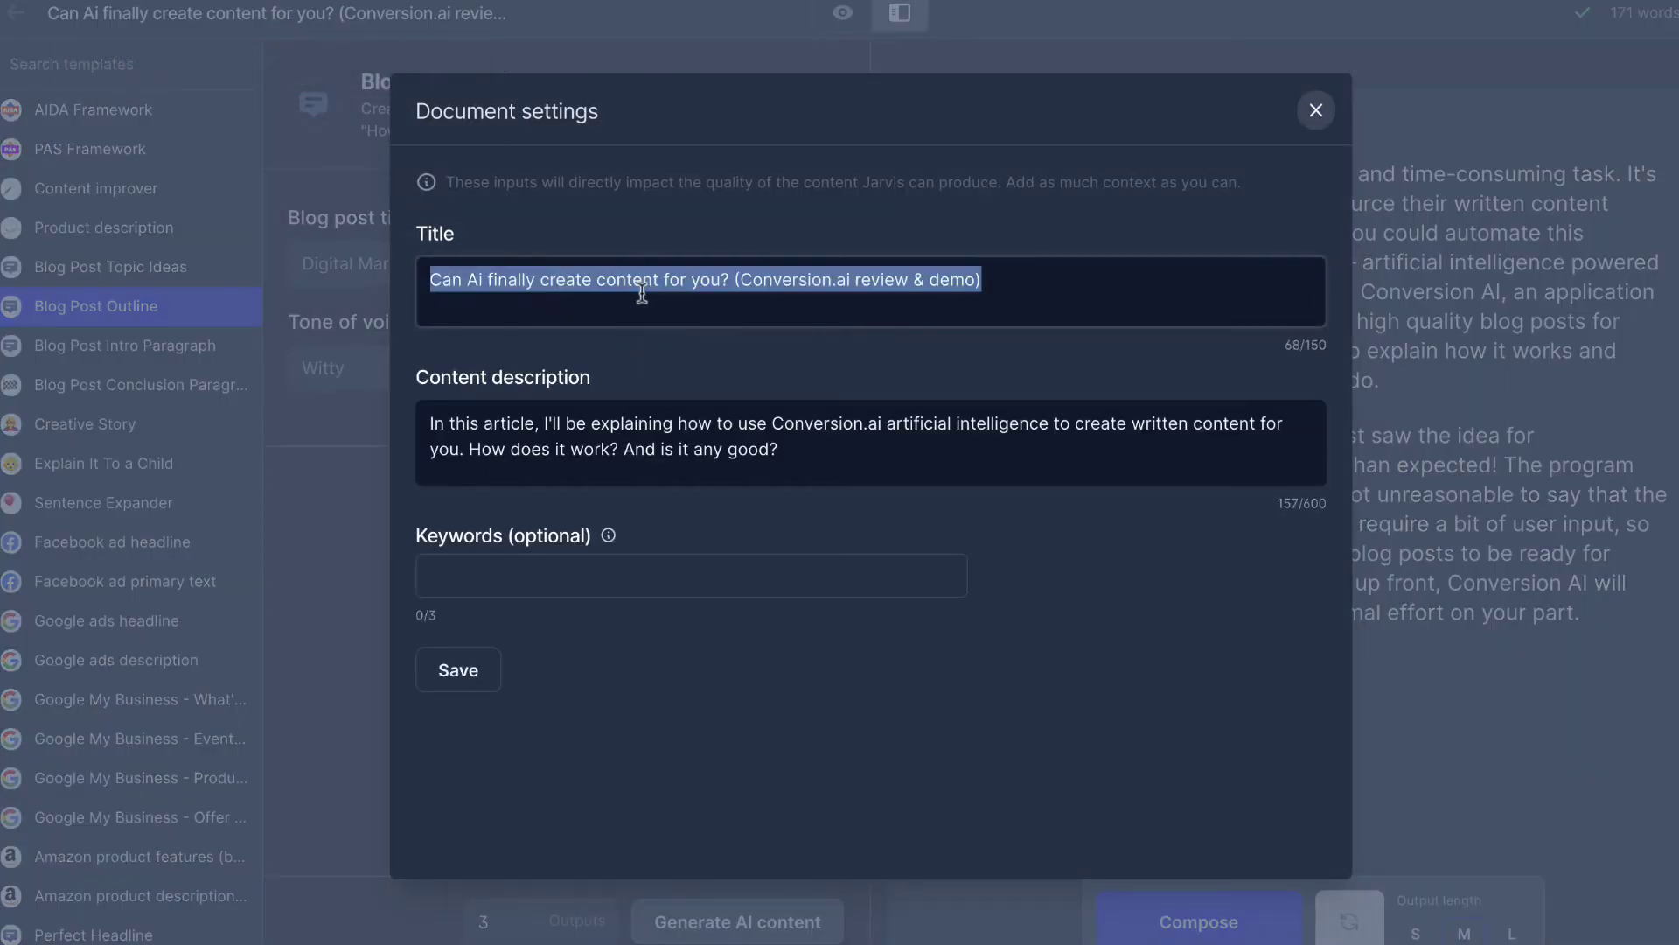
right_click(642, 295)
click(740, 488)
key(Escape)
click(419, 280)
key(ctrl+v)
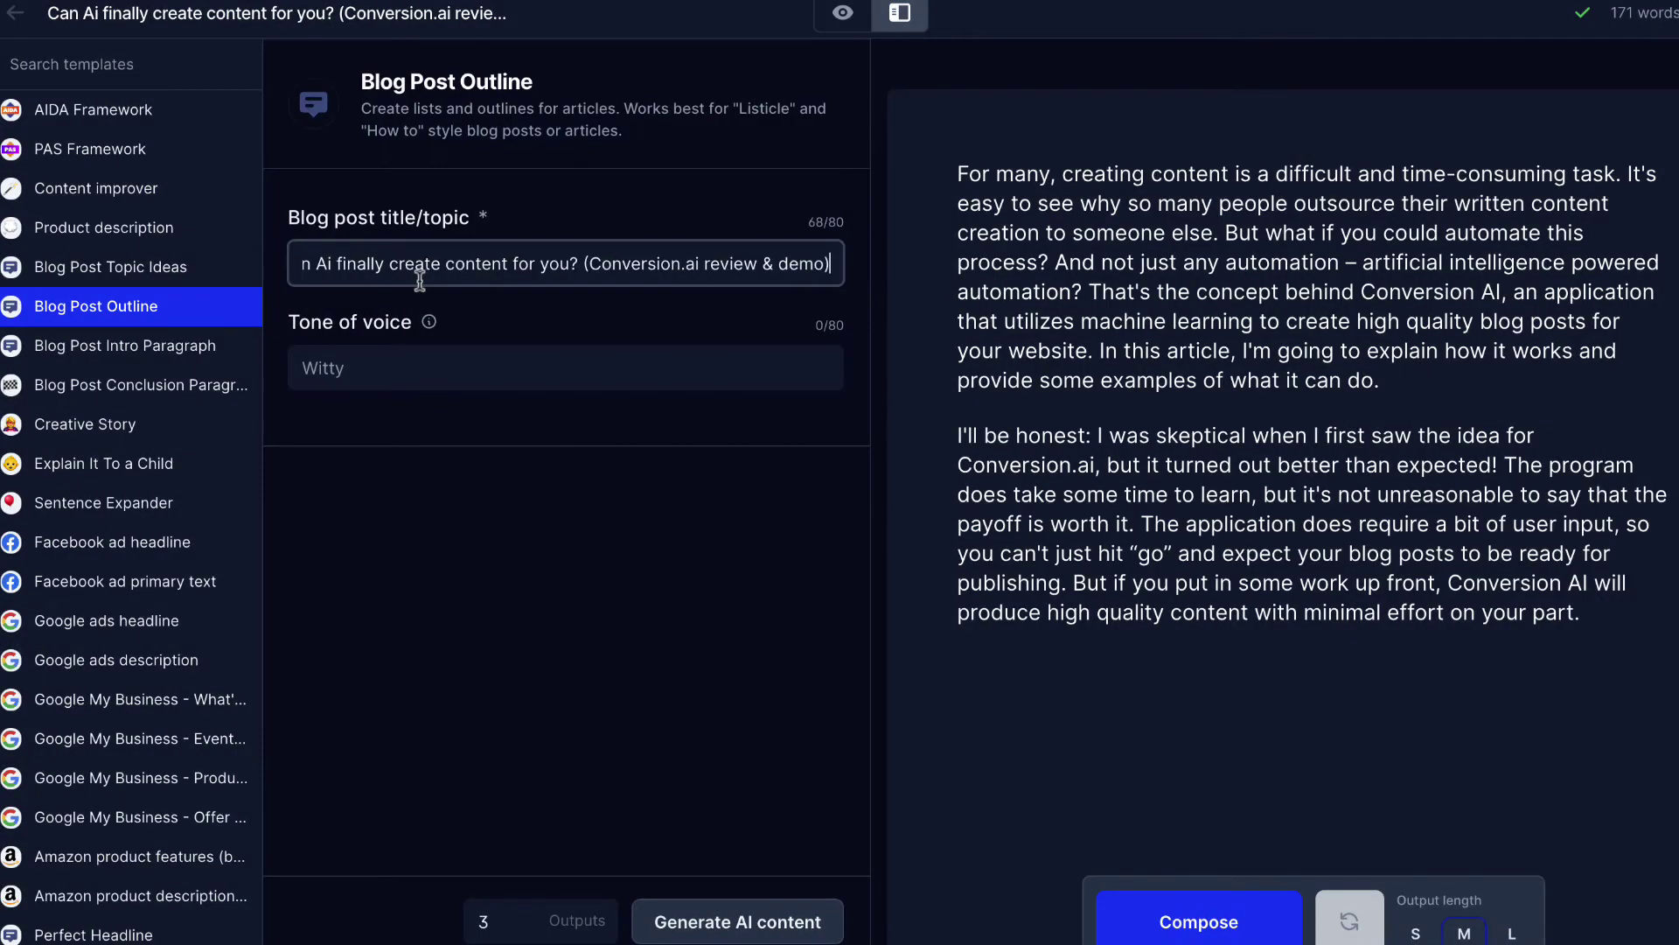
Step: Set the outline's tone of voice to "Casual" and generate three outputs
click(355, 367)
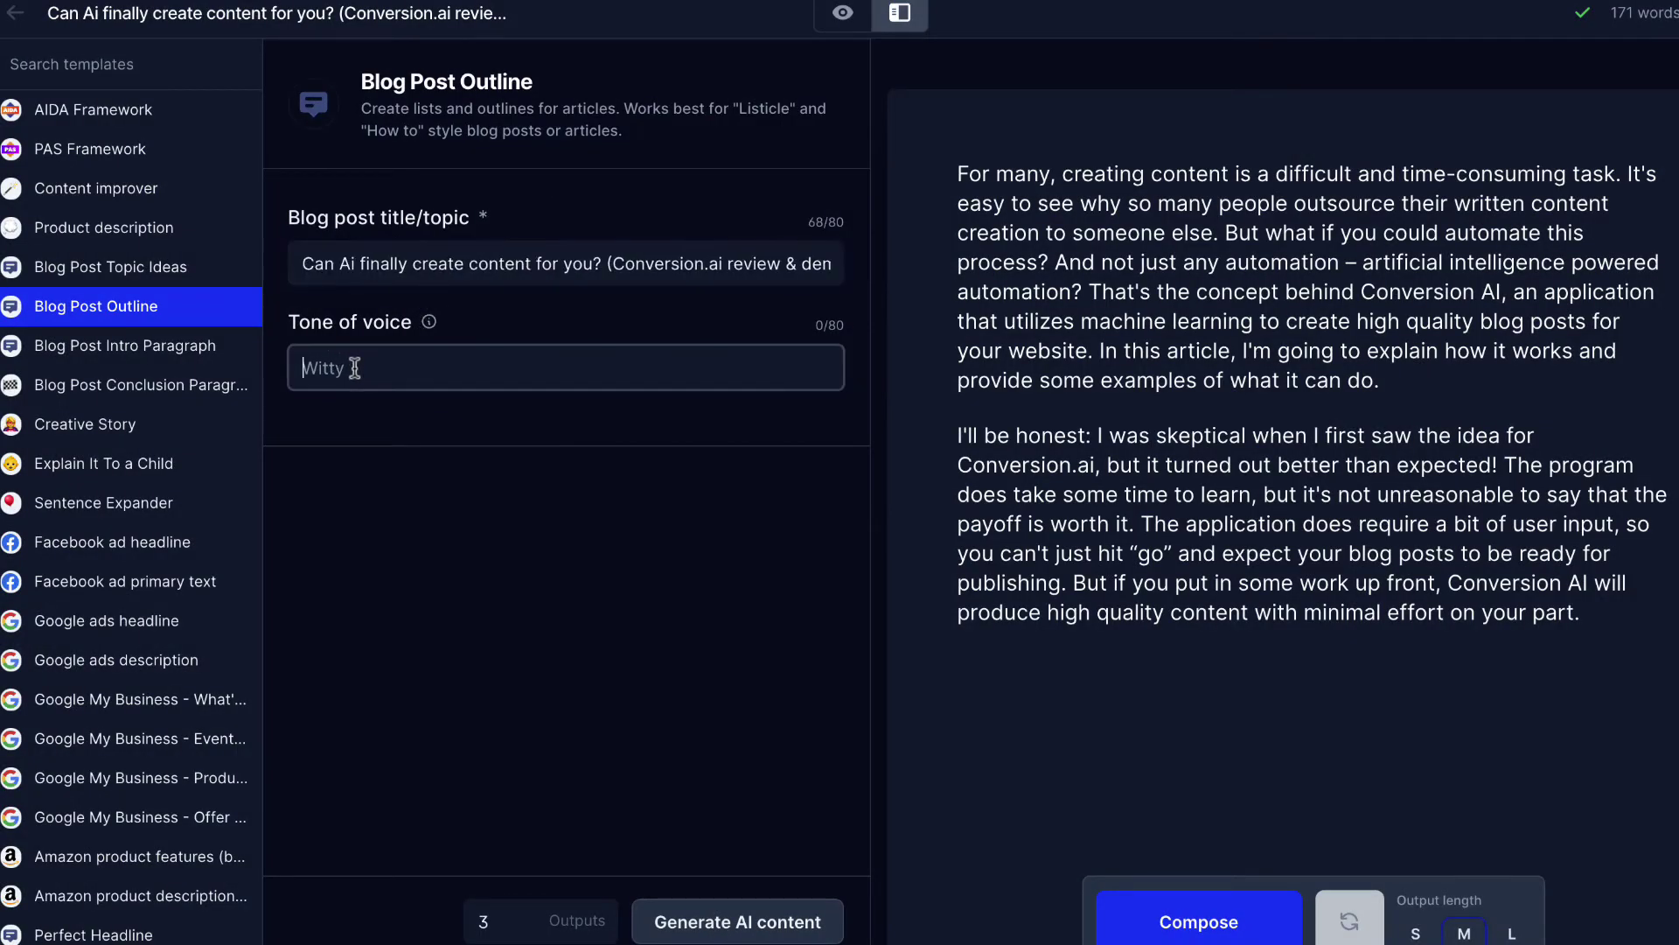
text(Casual)
click(790, 838)
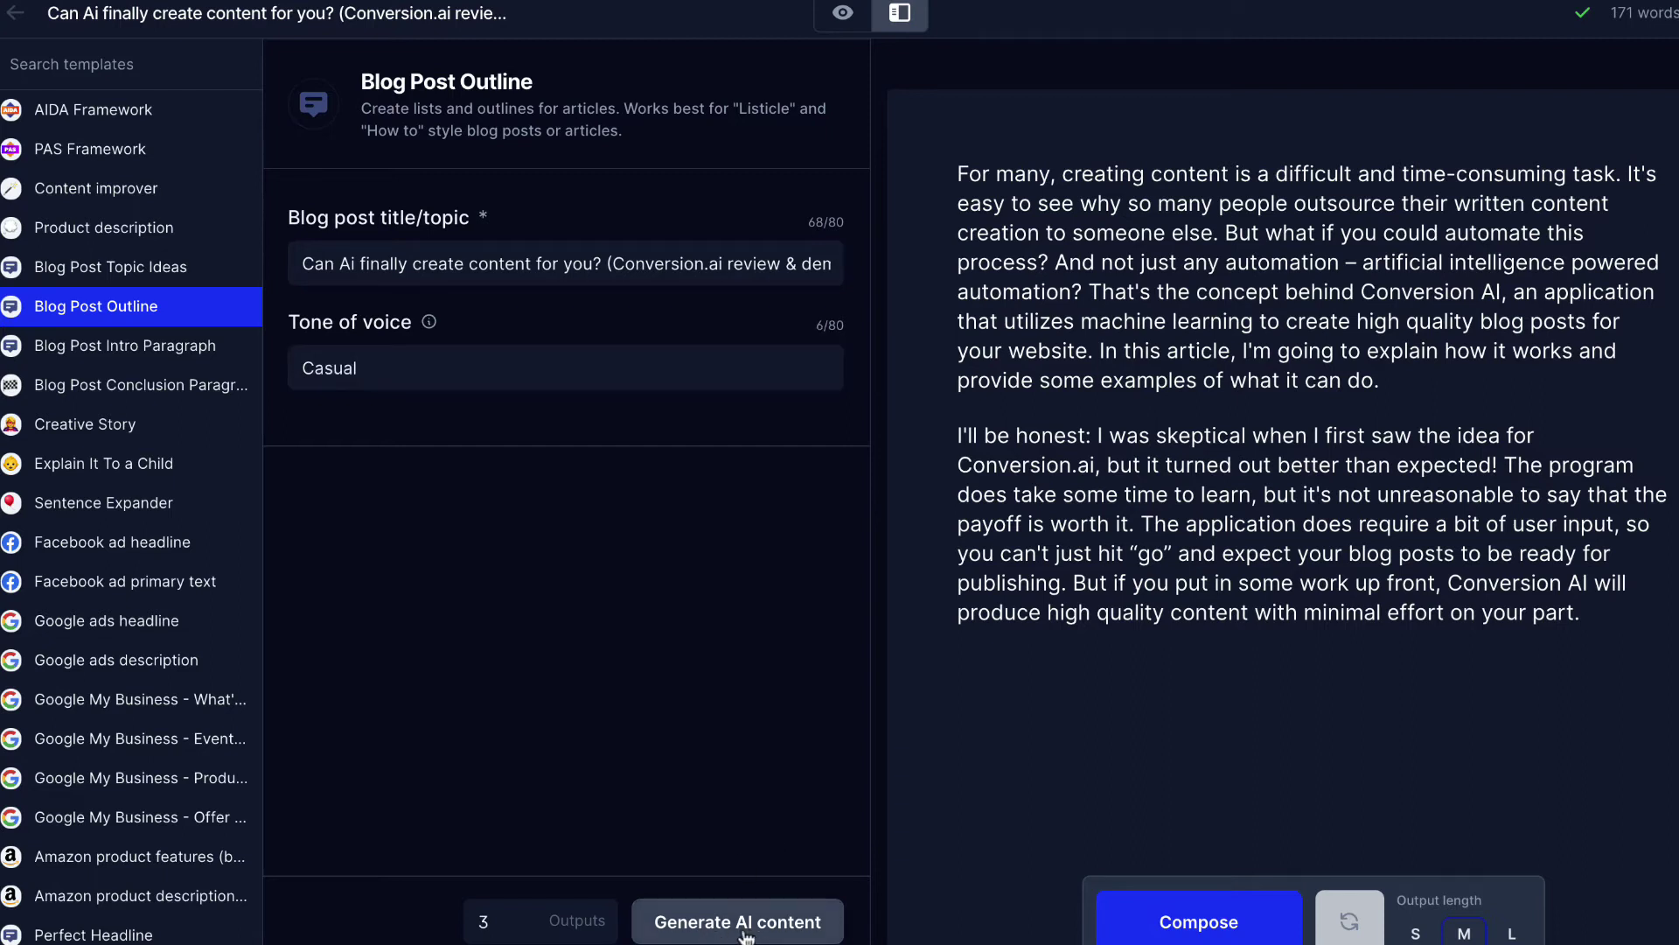
click(734, 925)
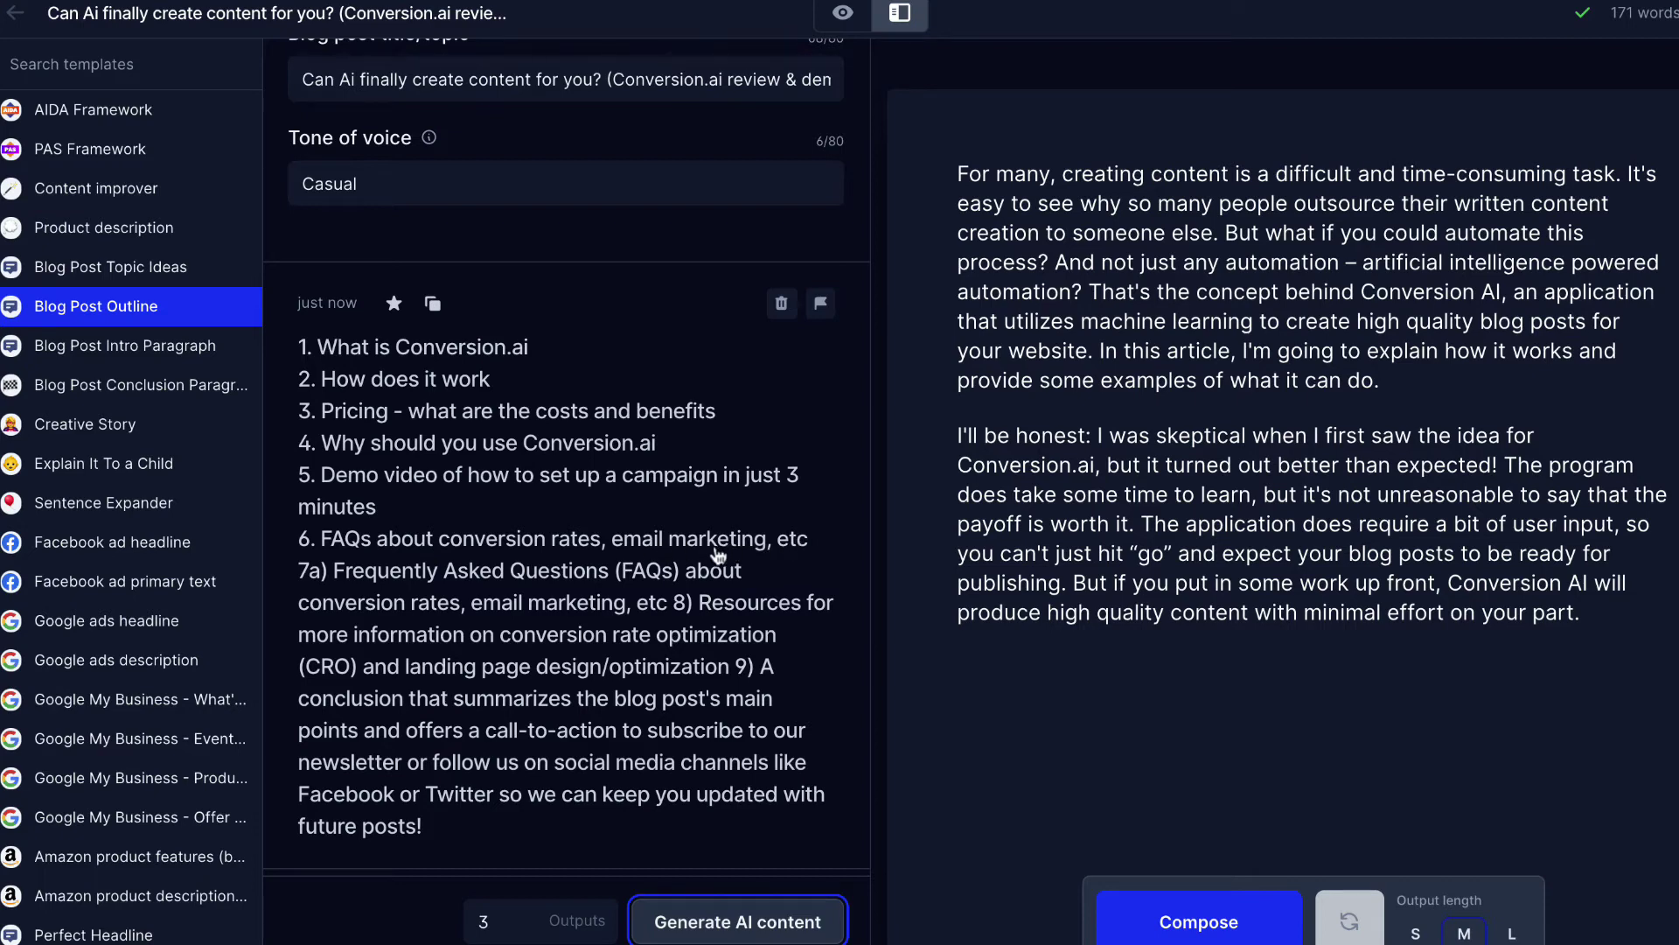
Step: Open the generated outline for editing and delete everything after "7a) Frequently Asked Questions (FAQs)"
click(644, 571)
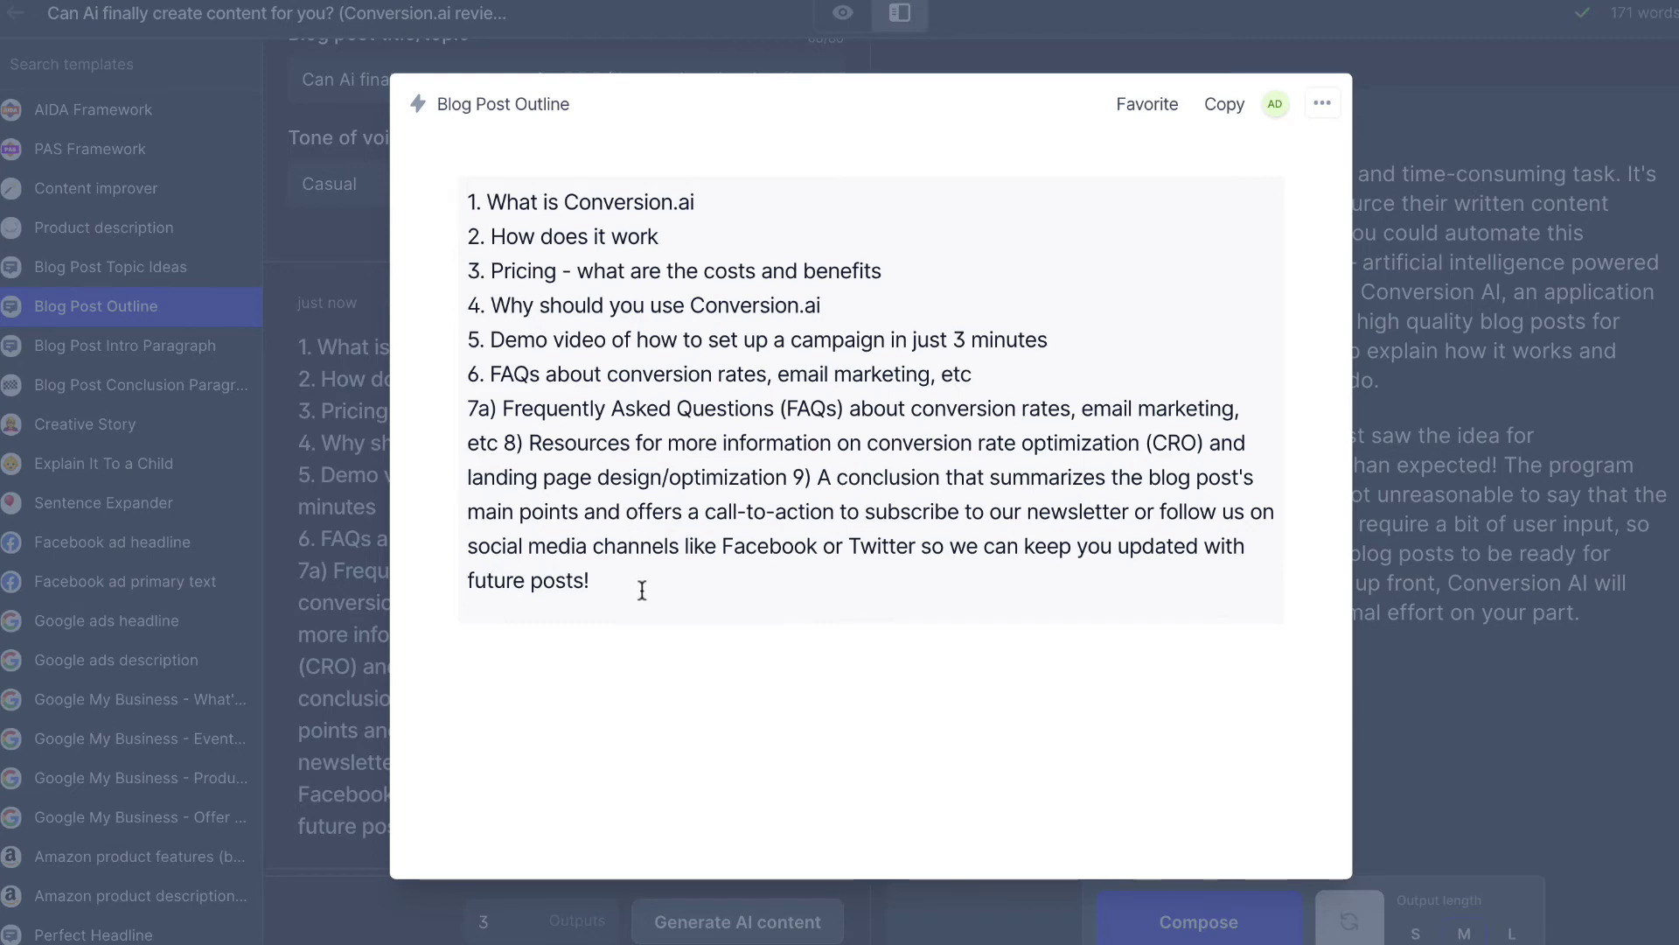
drag(642, 590, 851, 408)
key(BackSpace)
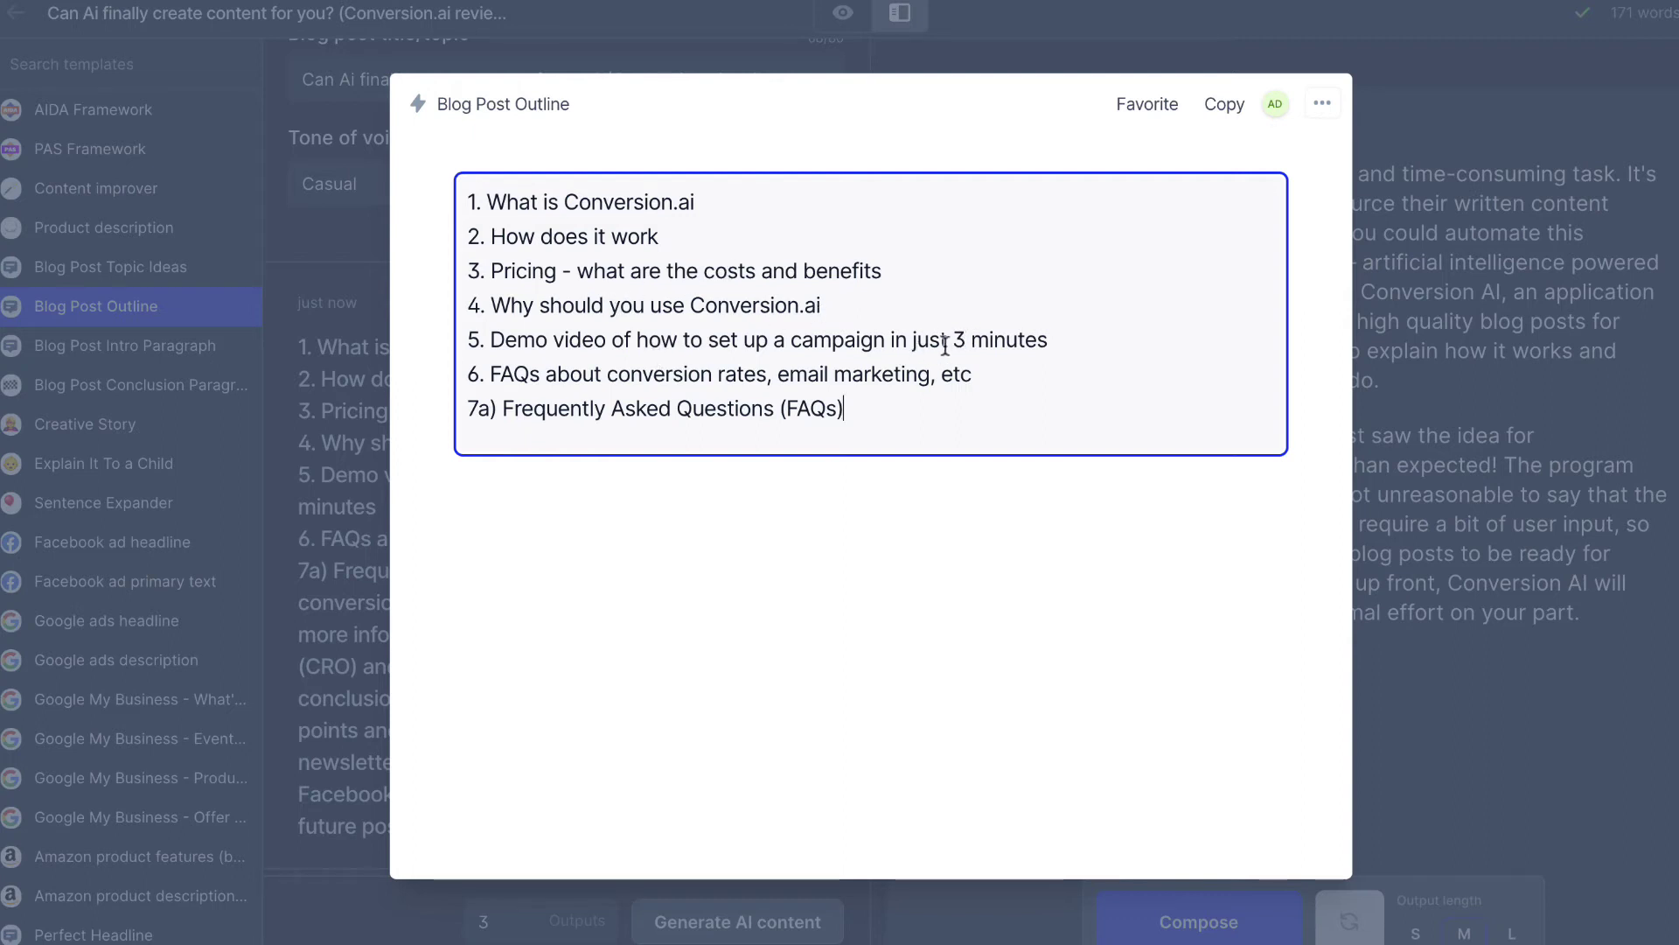
Step: Shorten outline item 5 to "Demo video of how it works" and reduce the last items to "6. FAQs"
drag(1056, 348, 707, 348)
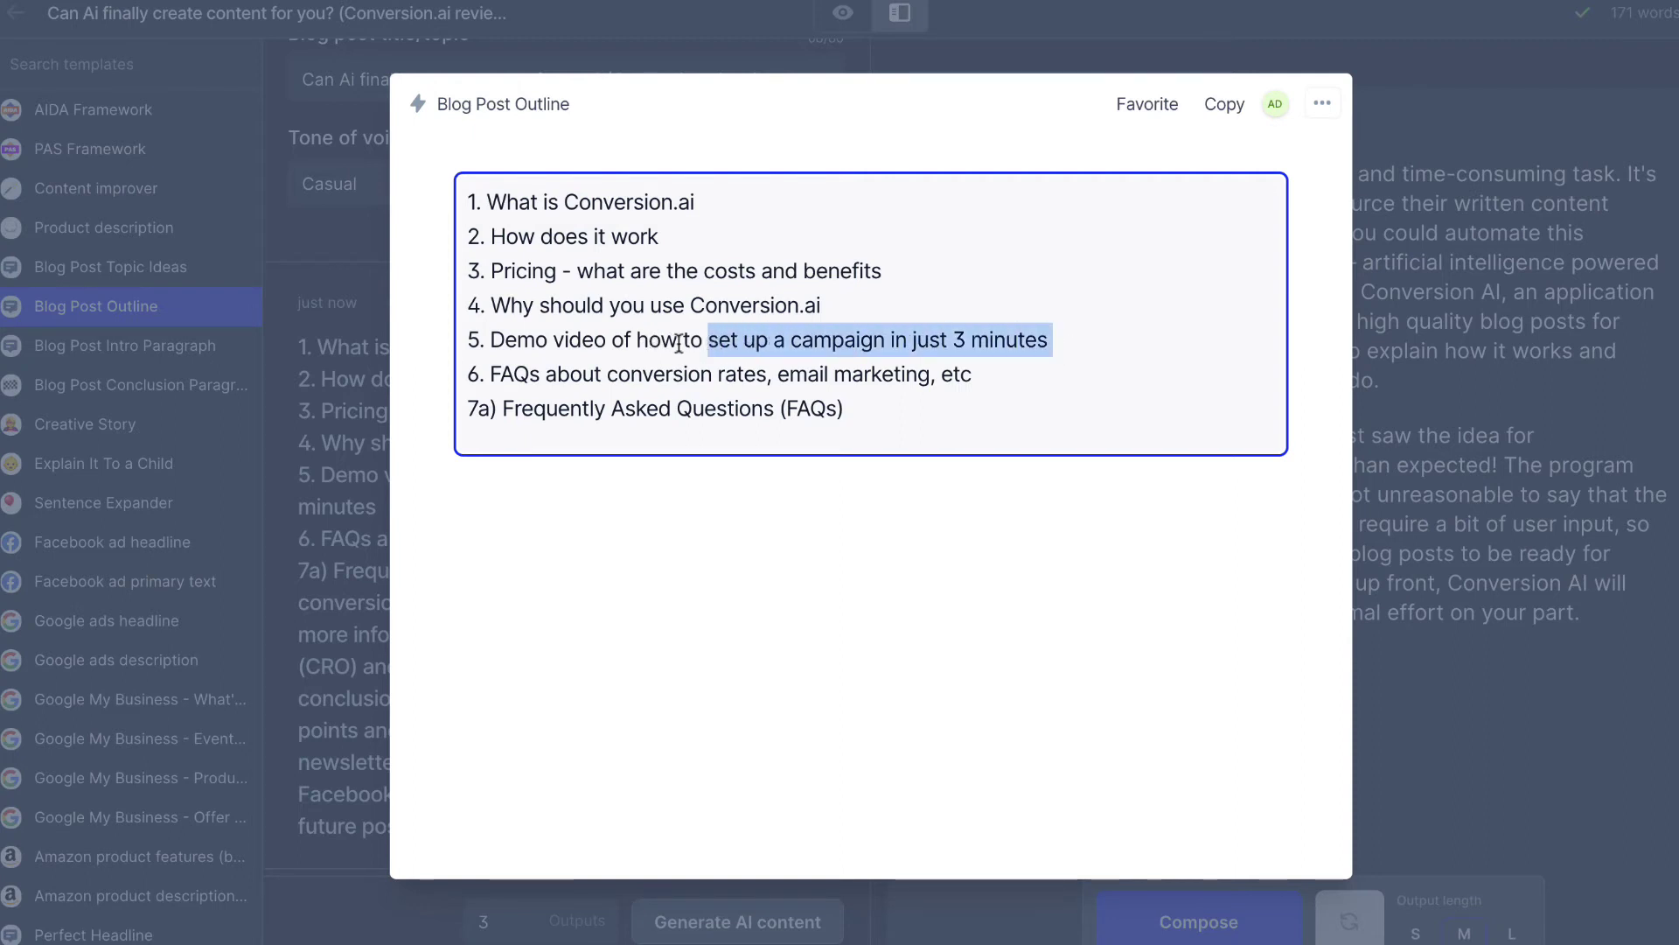
drag(684, 341, 1071, 351)
text(it works)
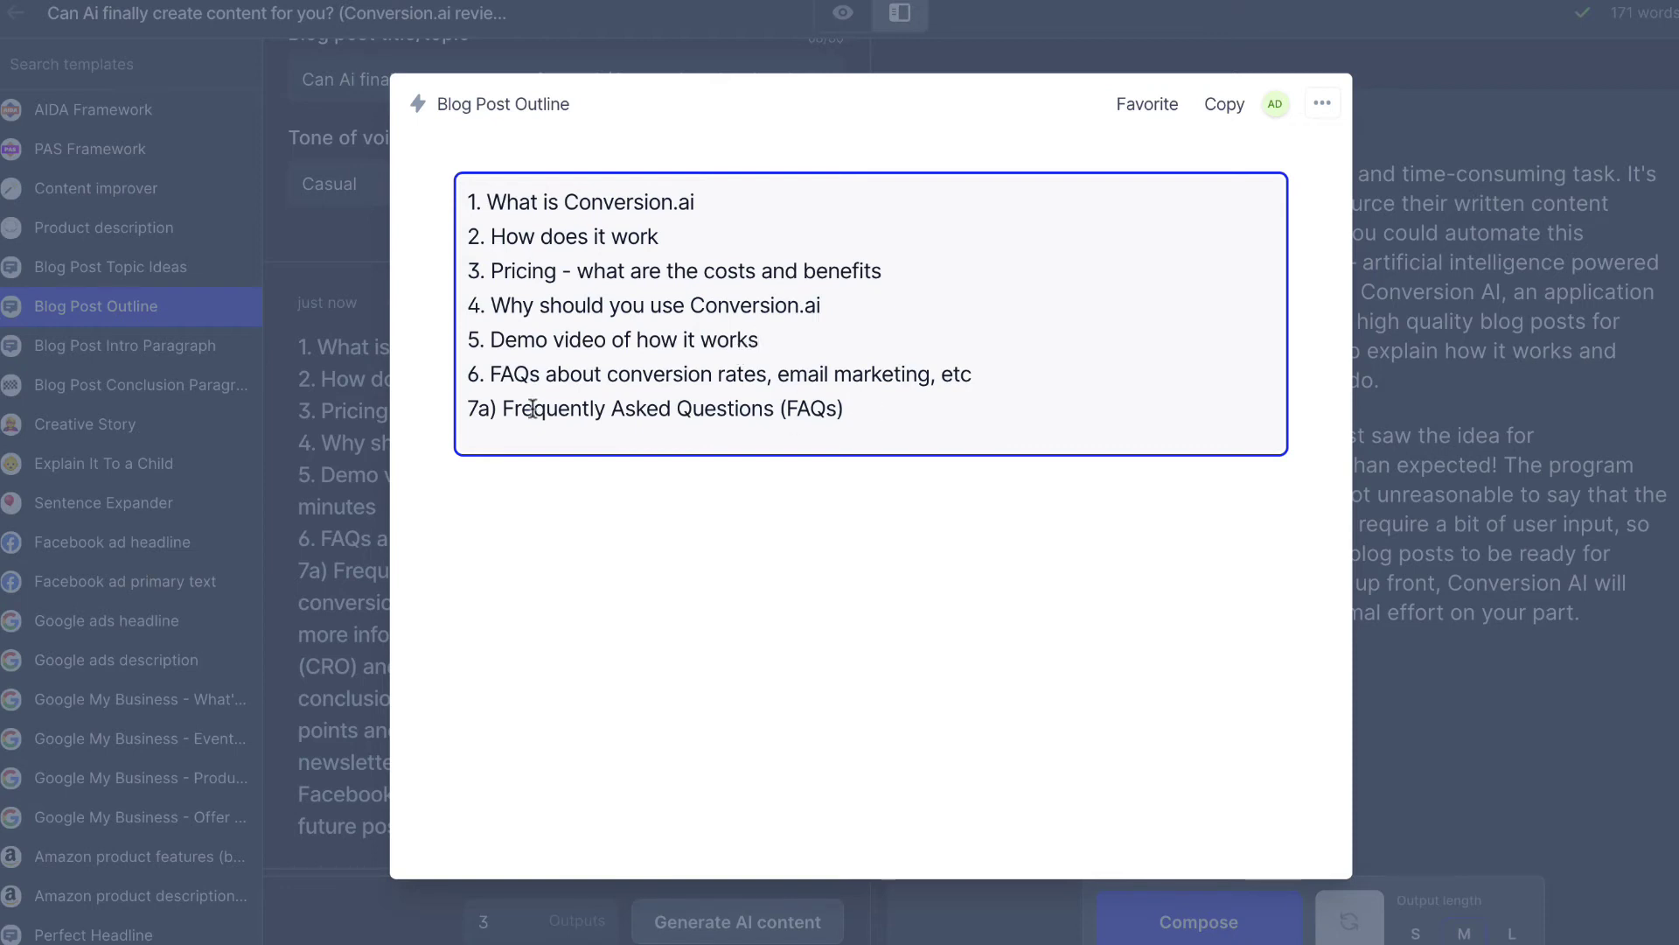
drag(899, 424, 543, 374)
key(BackSpace)
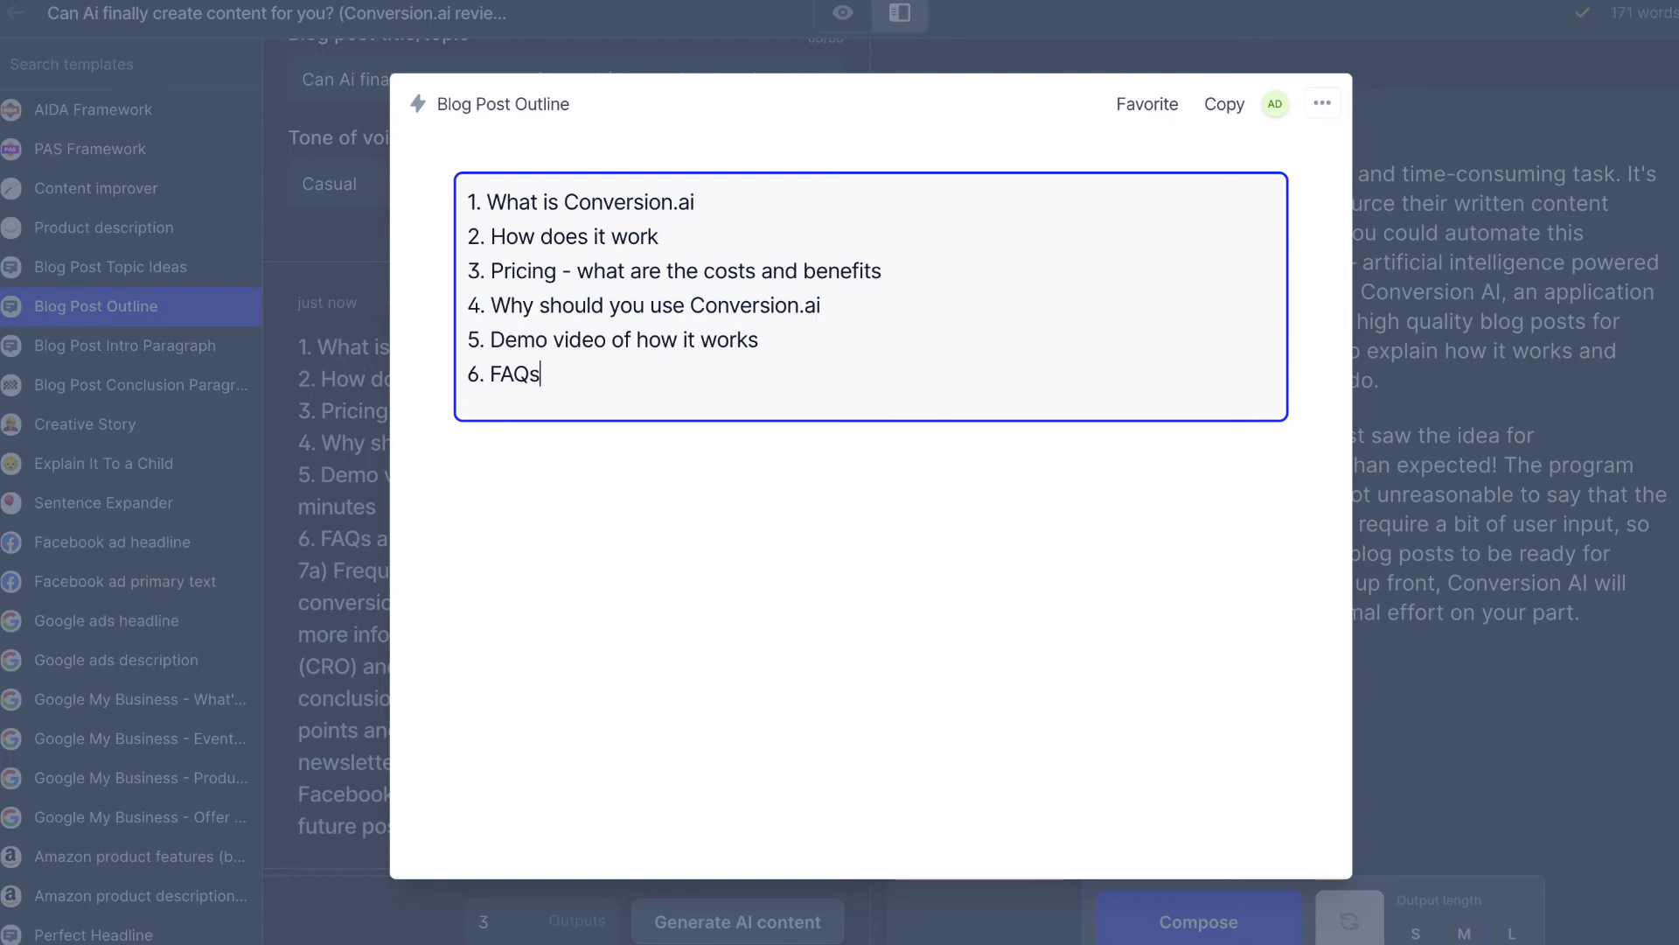
Step: Copy the whole edited outline and paste it into the article below the second paragraph
key(ctrl+a)
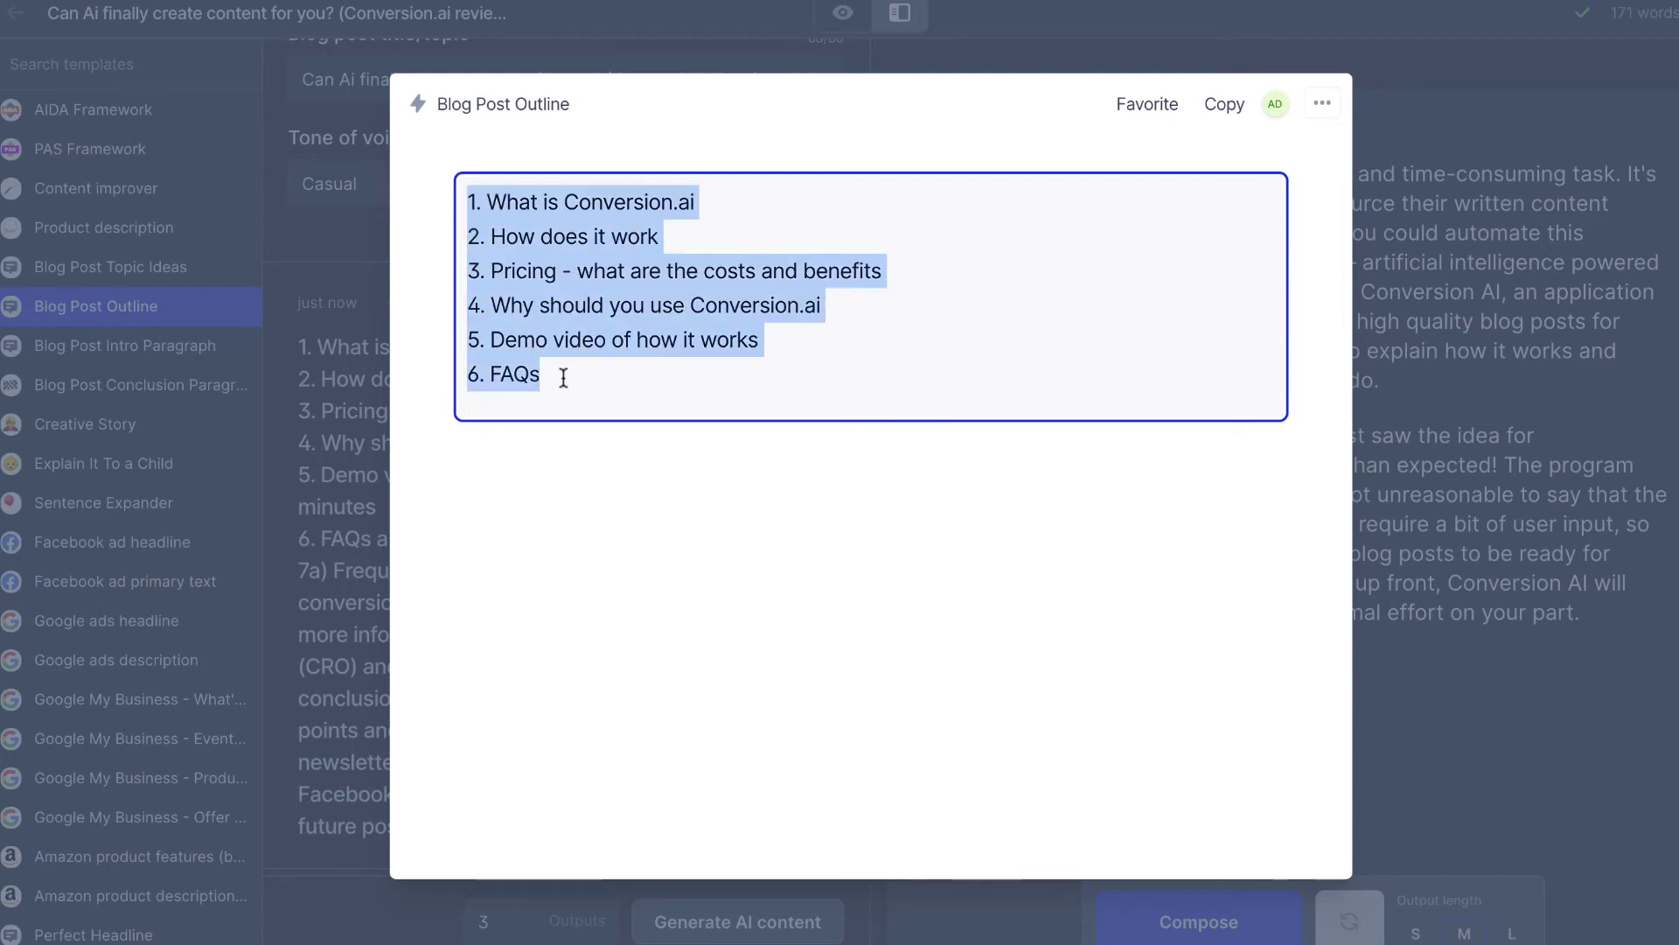
click(1221, 107)
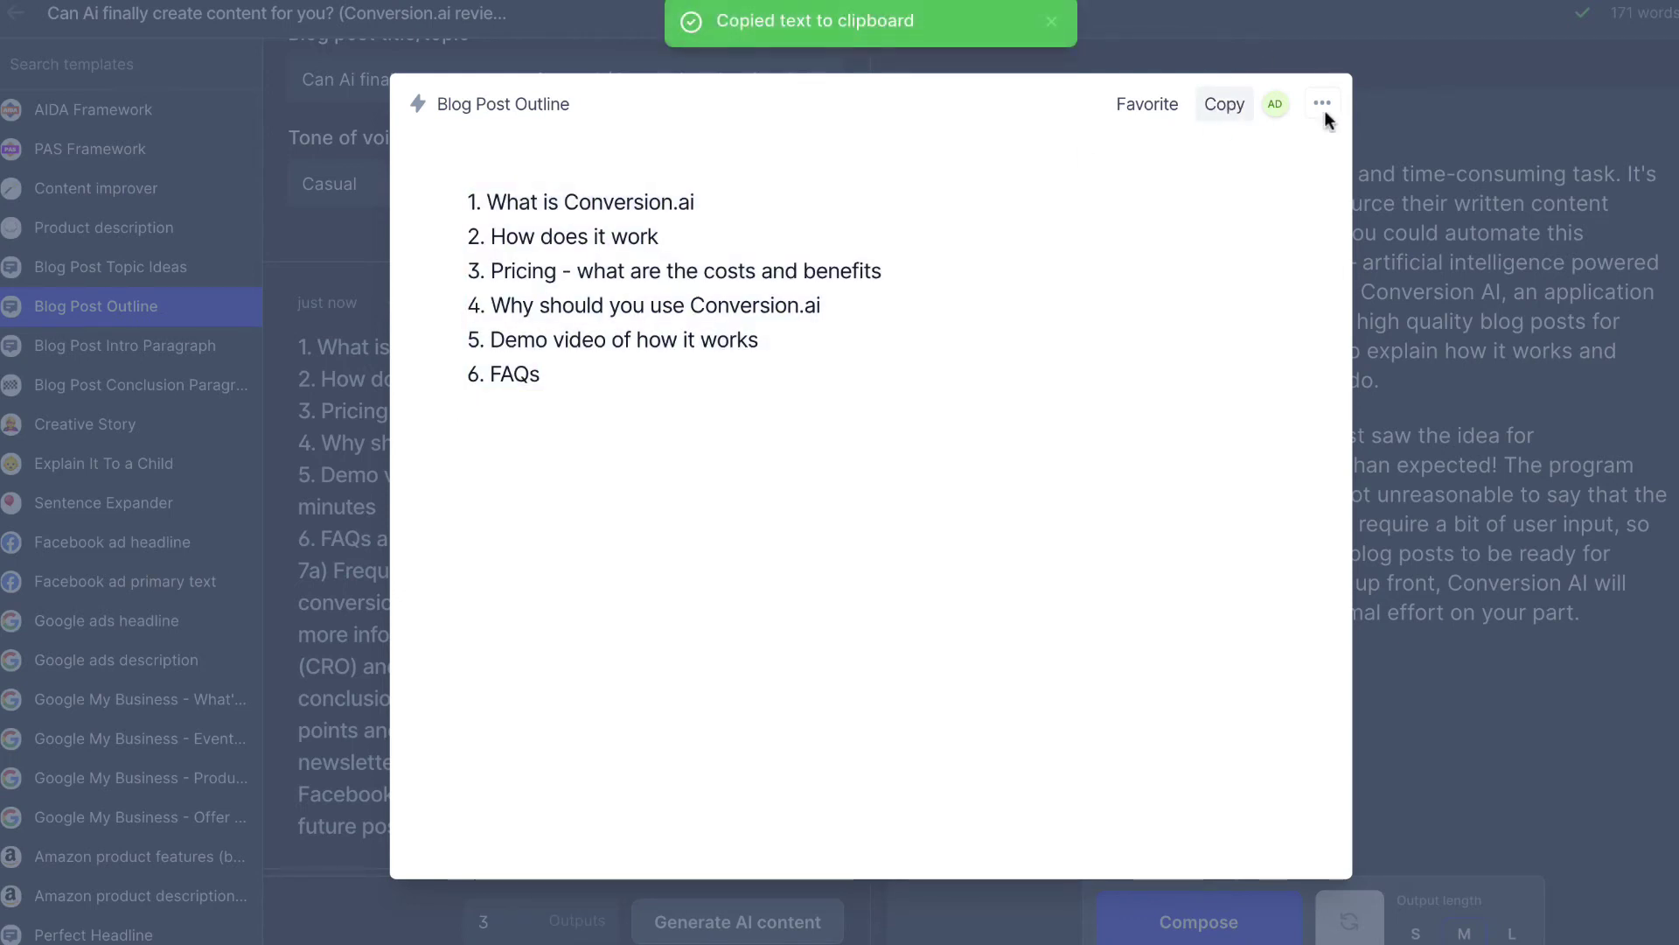
click(1372, 162)
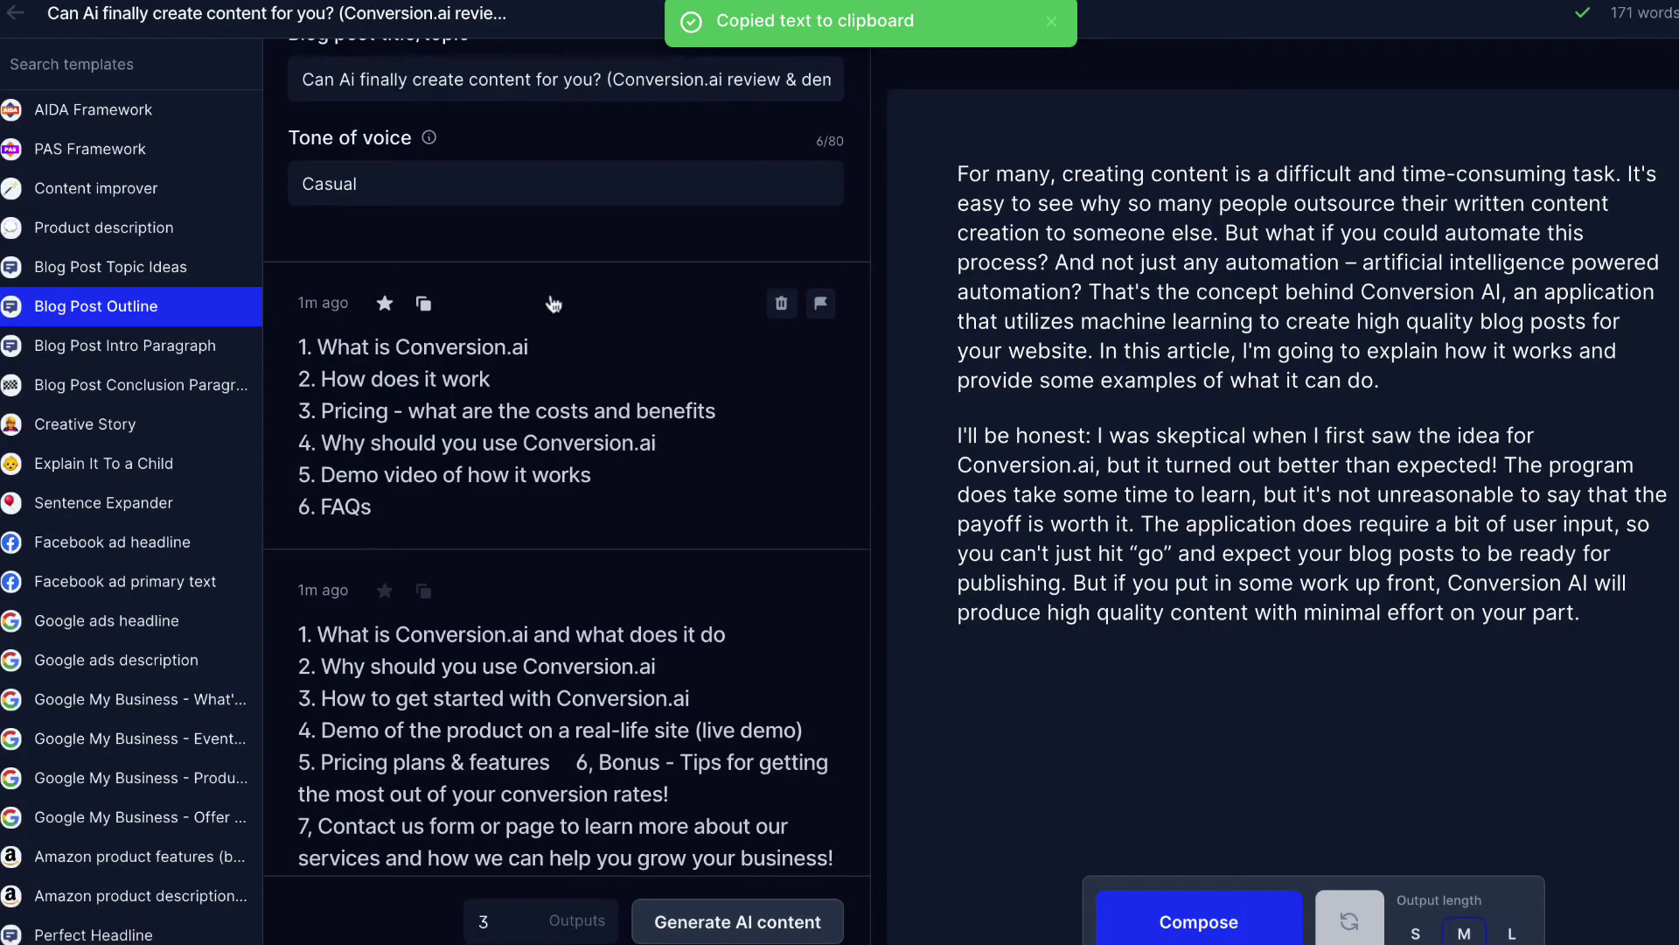
click(1577, 639)
key(Return)
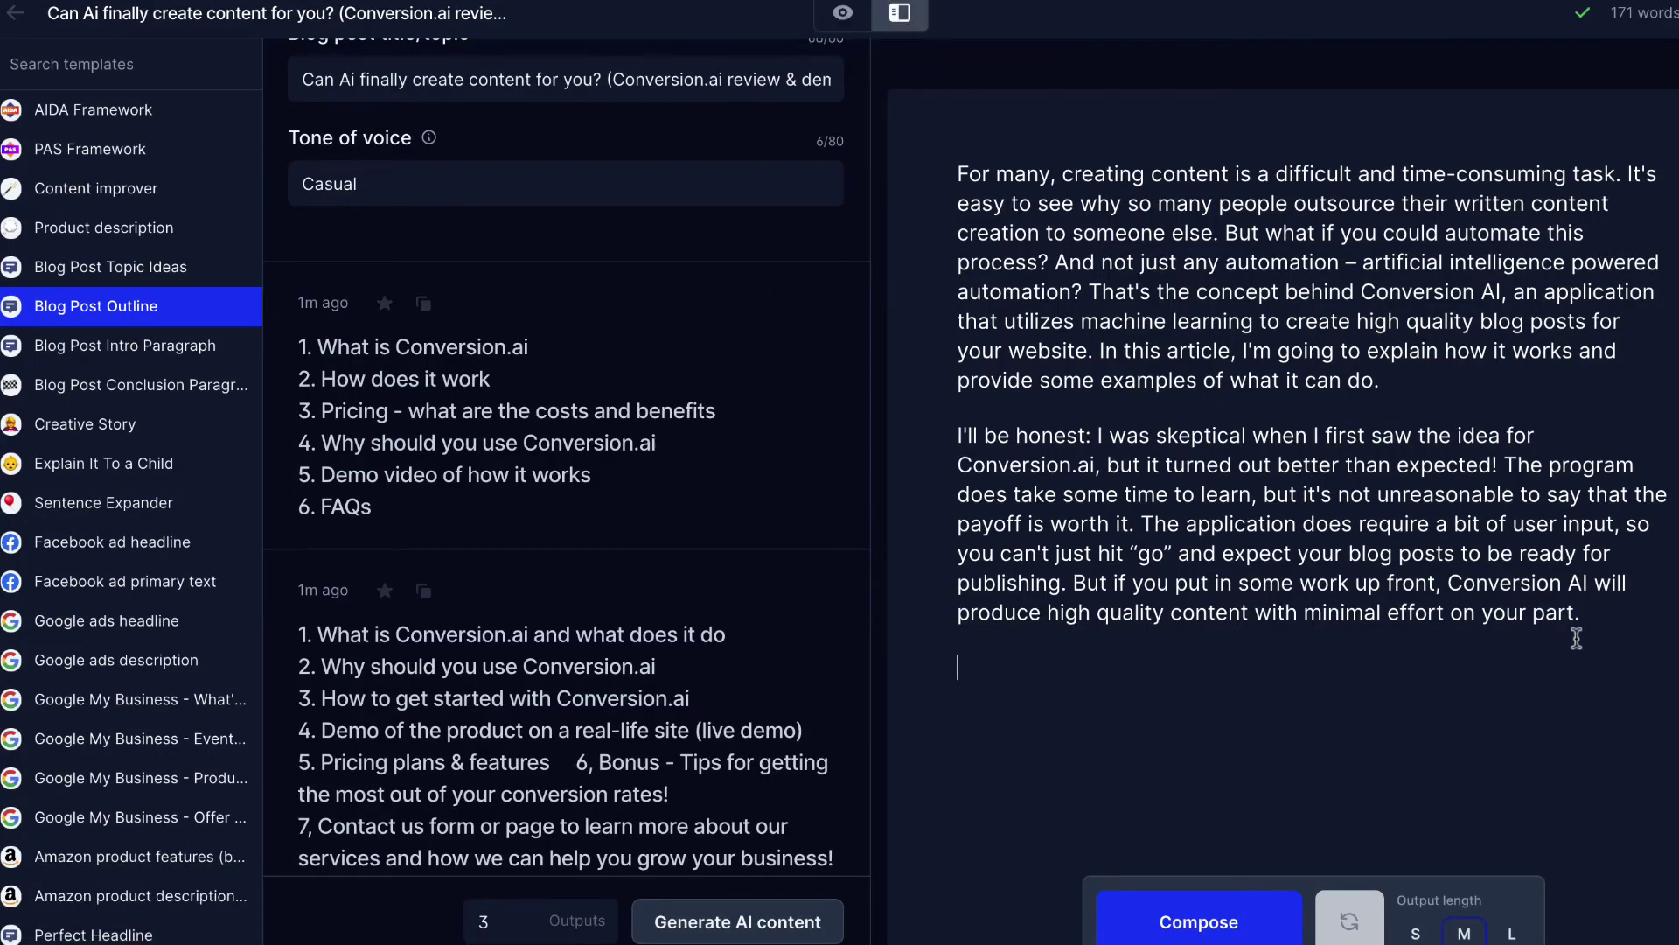
key(ctrl+v)
scroll(1399, 647, down, 4)
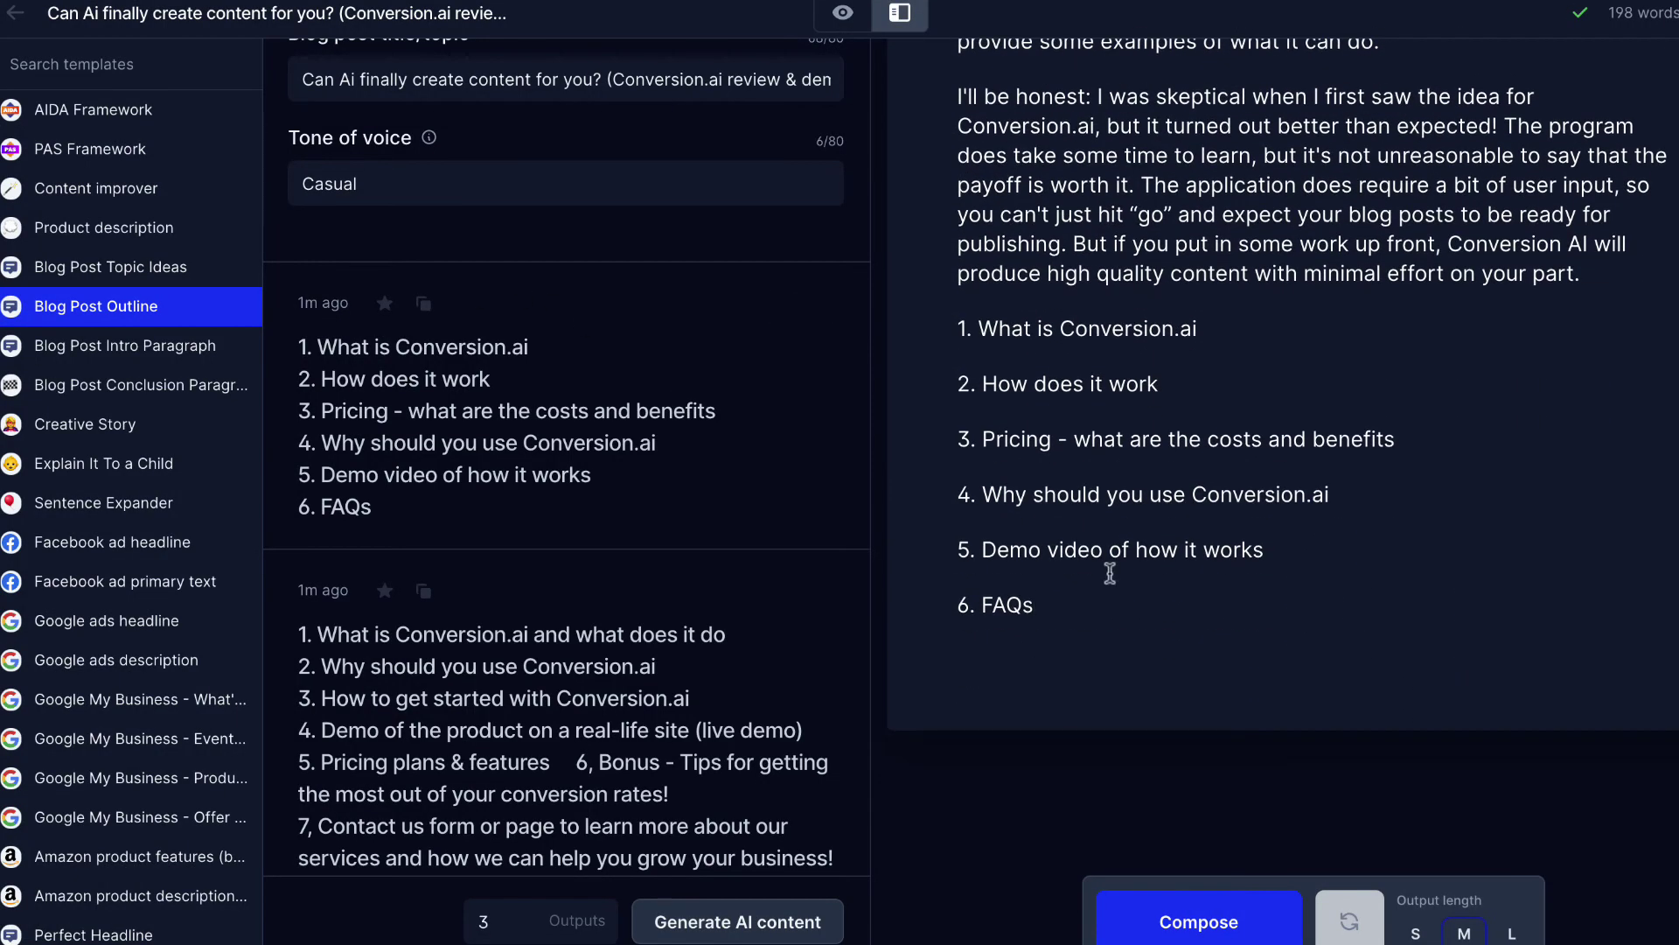
Step: Delete outline items 2 to 6 from the article, keeping only "1. What is Conversion.ai"
drag(1076, 603, 940, 380)
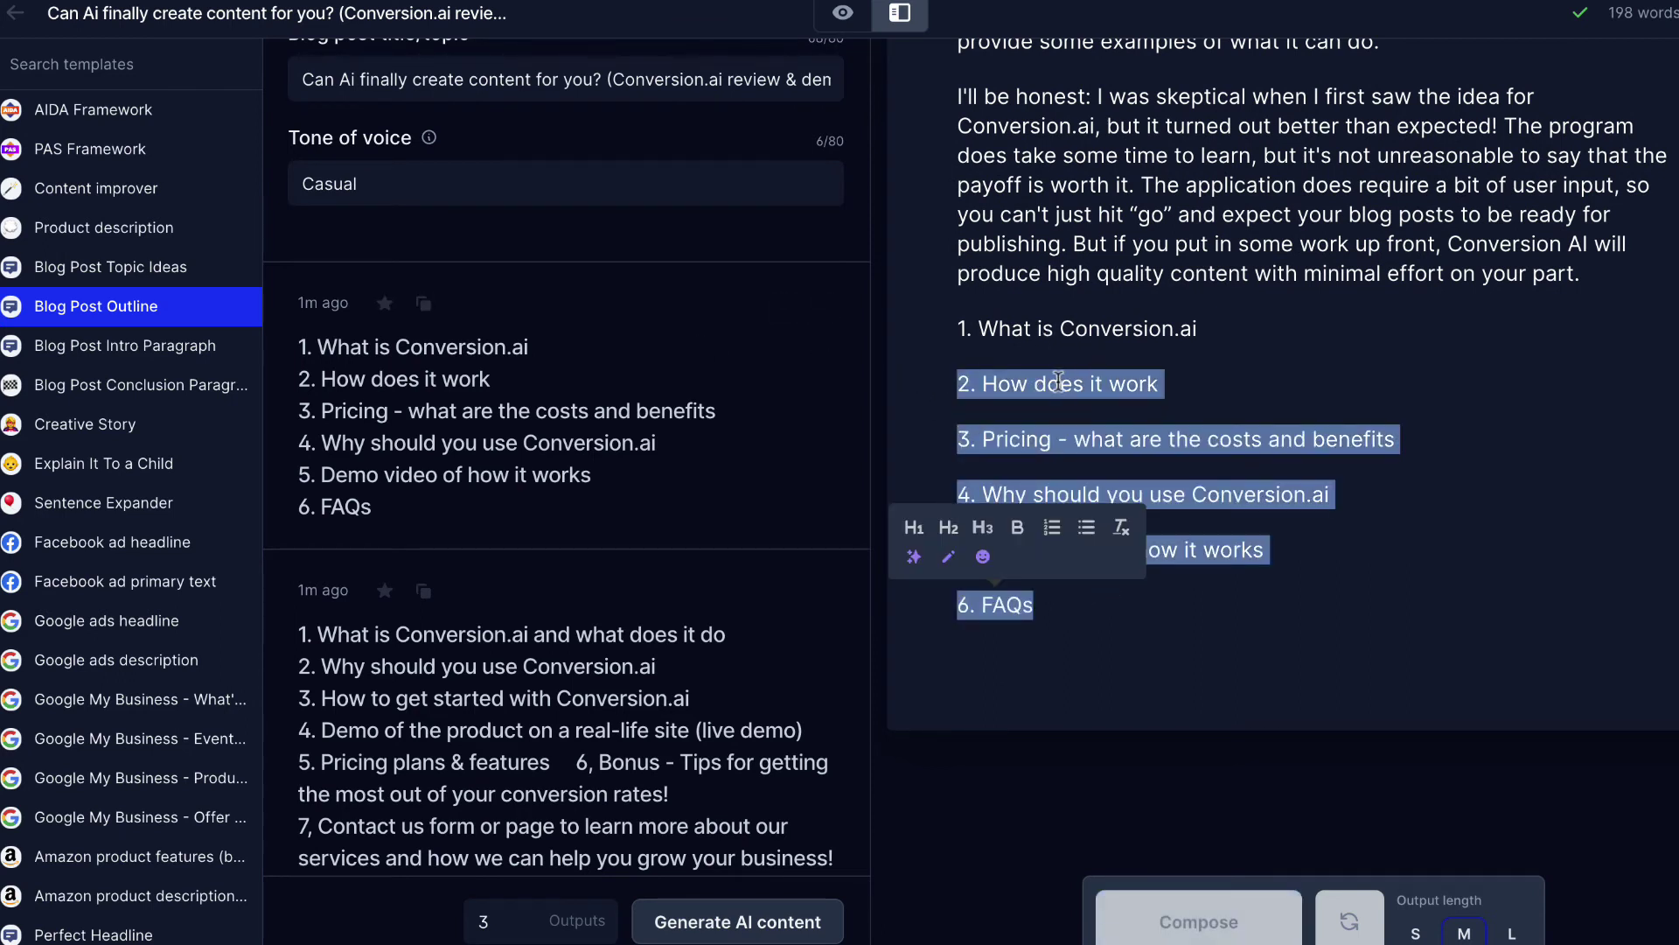
key(BackSpace)
scroll(1094, 354, up, 1)
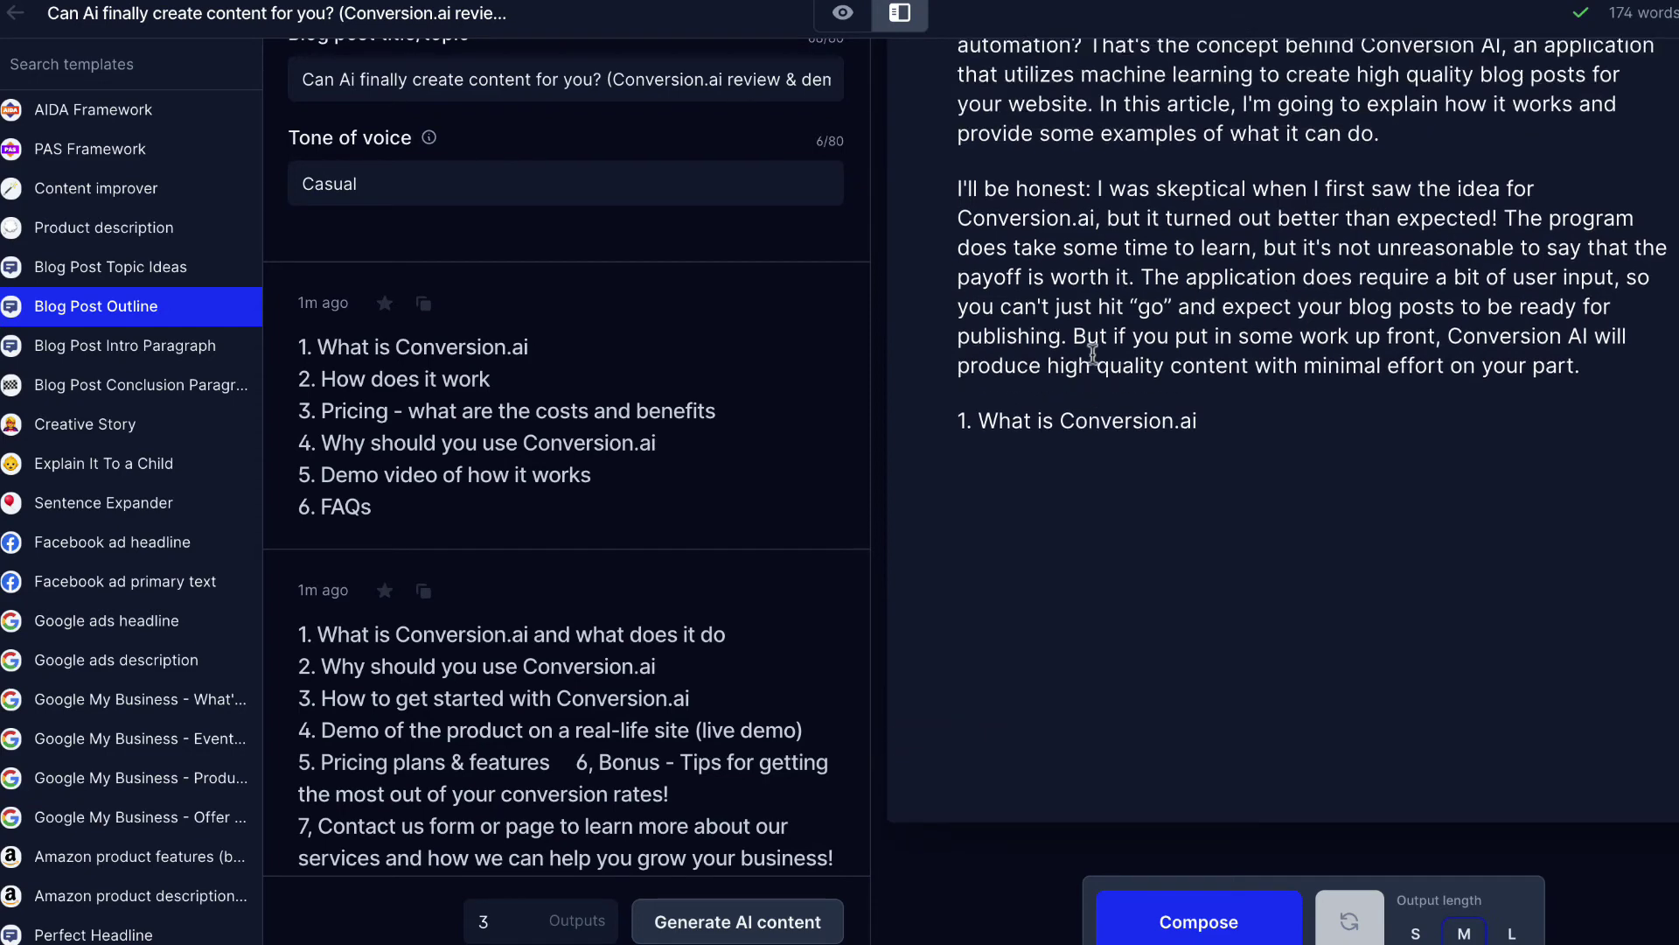
scroll(1094, 354, up, 2)
scroll(1137, 455, down, 2)
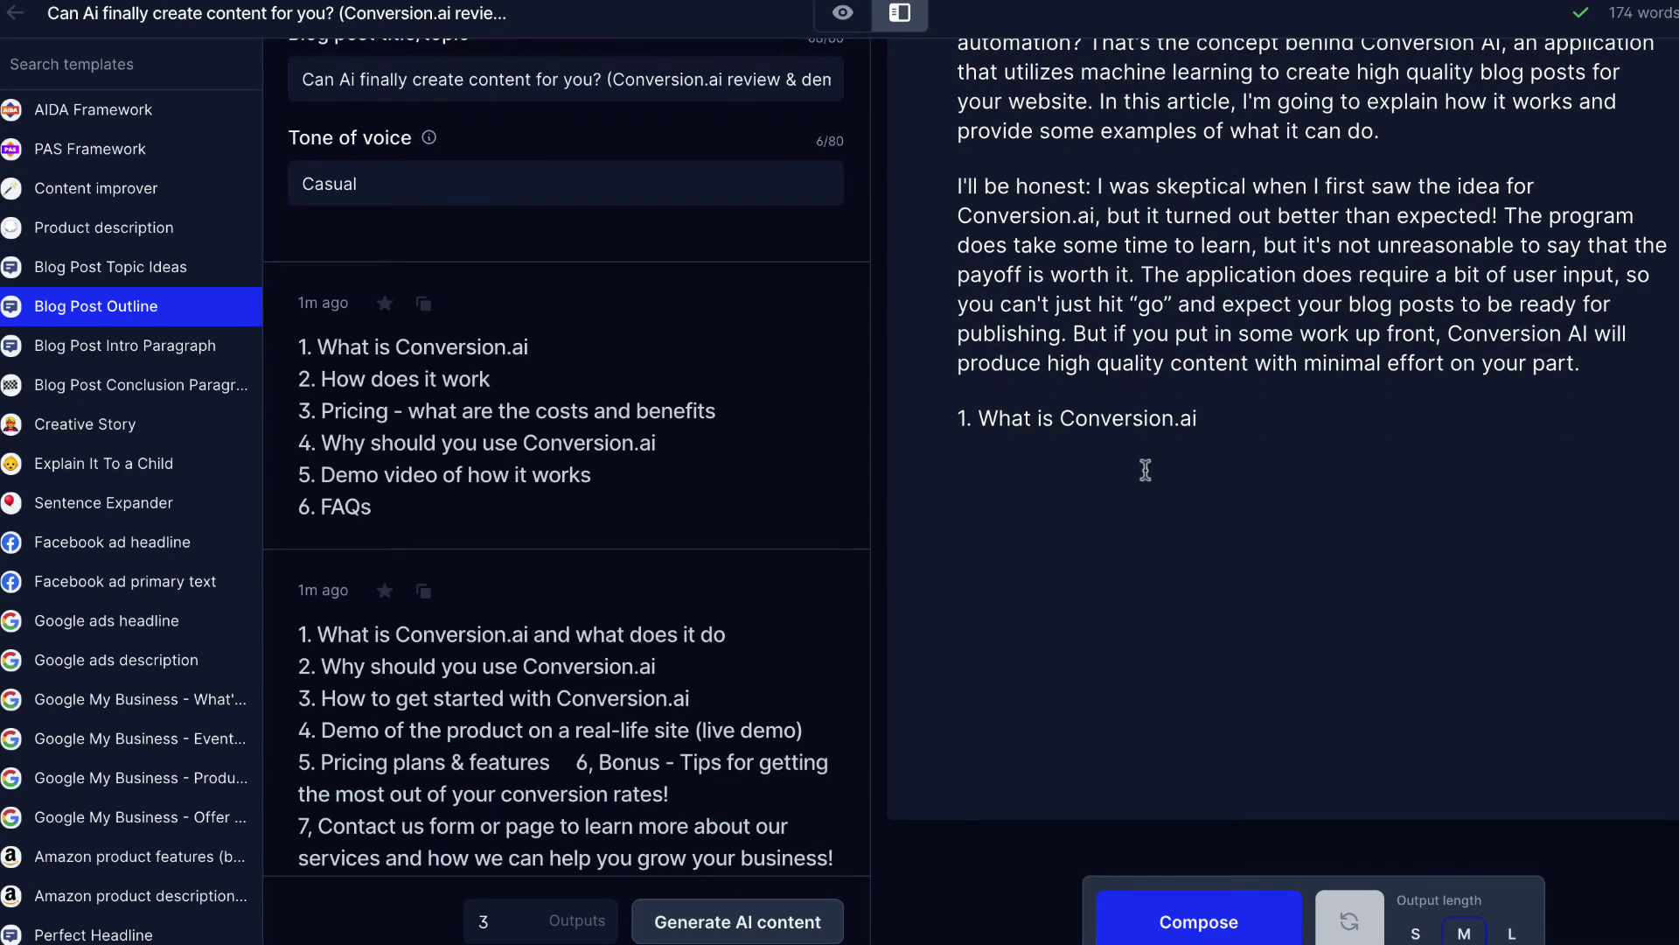
Step: Compose text under "1. What is Conversion.ai" and delete the stray question mark line and the unfinished last sentence
click(1187, 929)
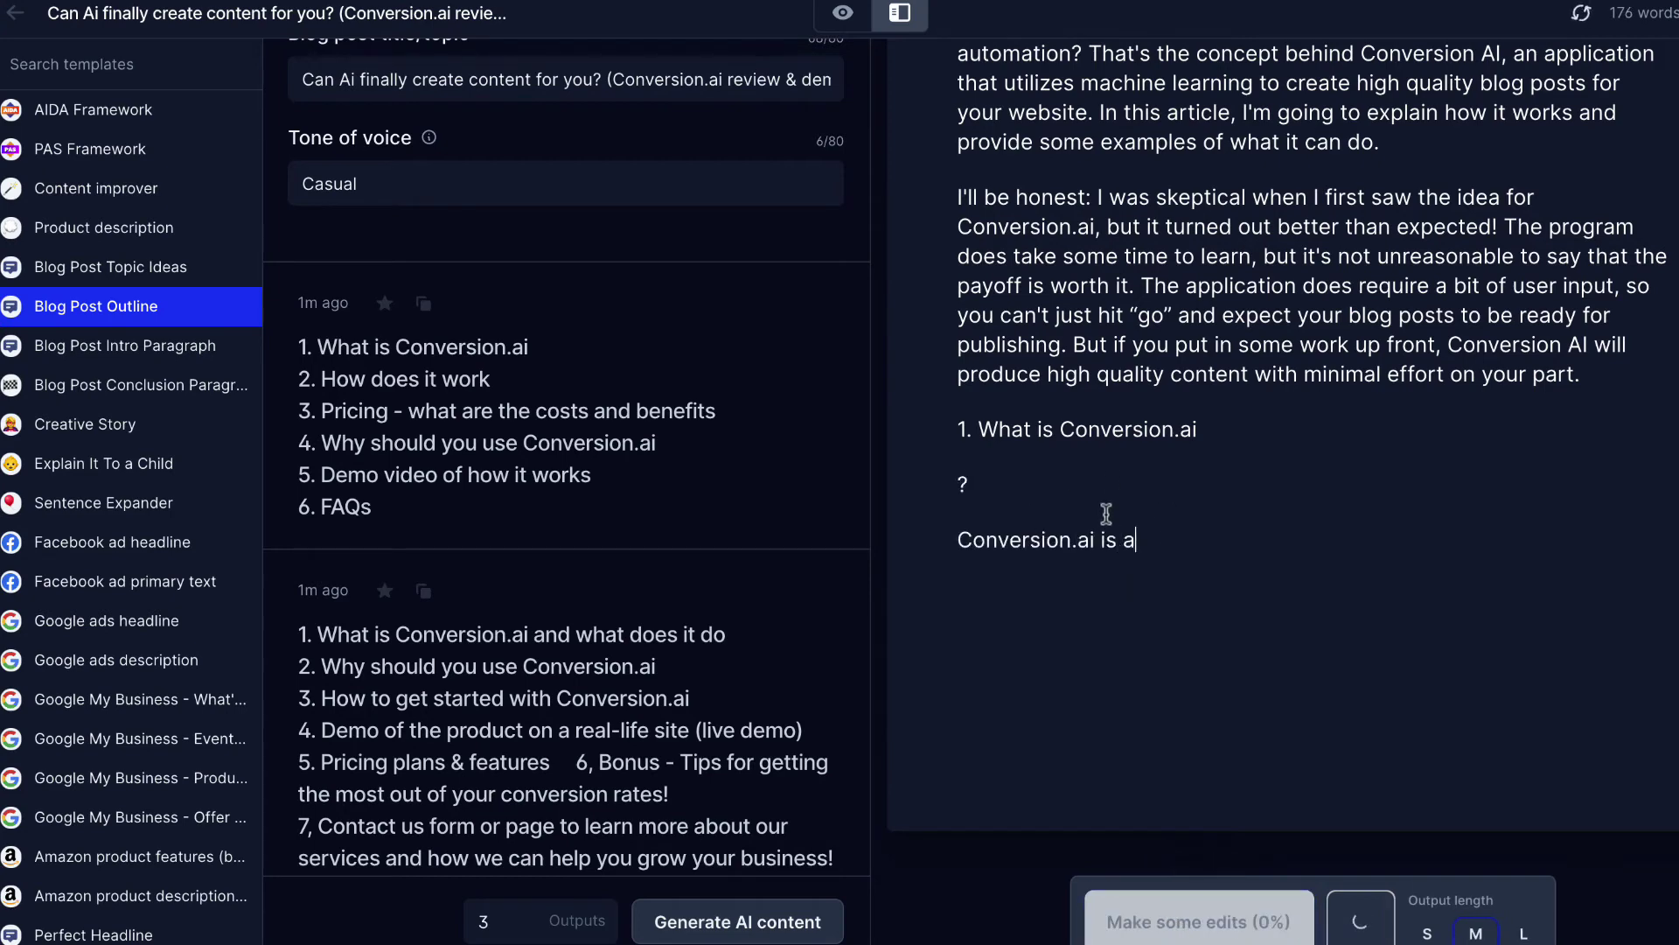
click(1164, 489)
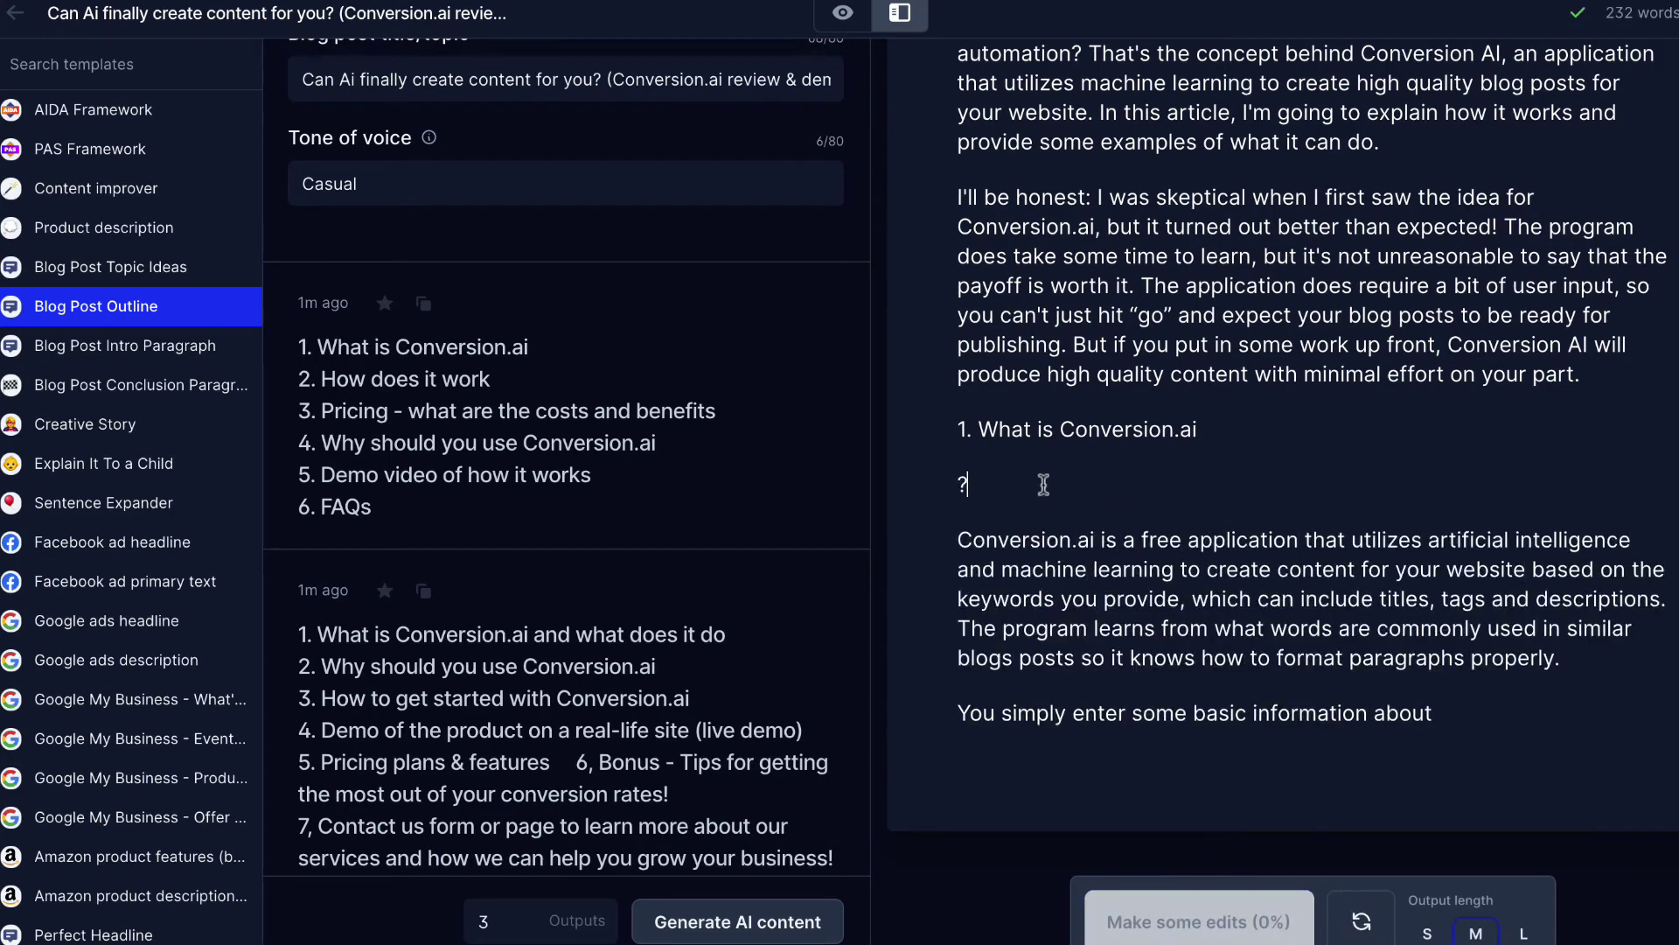
key(BackSpace)
key(BackSpace)
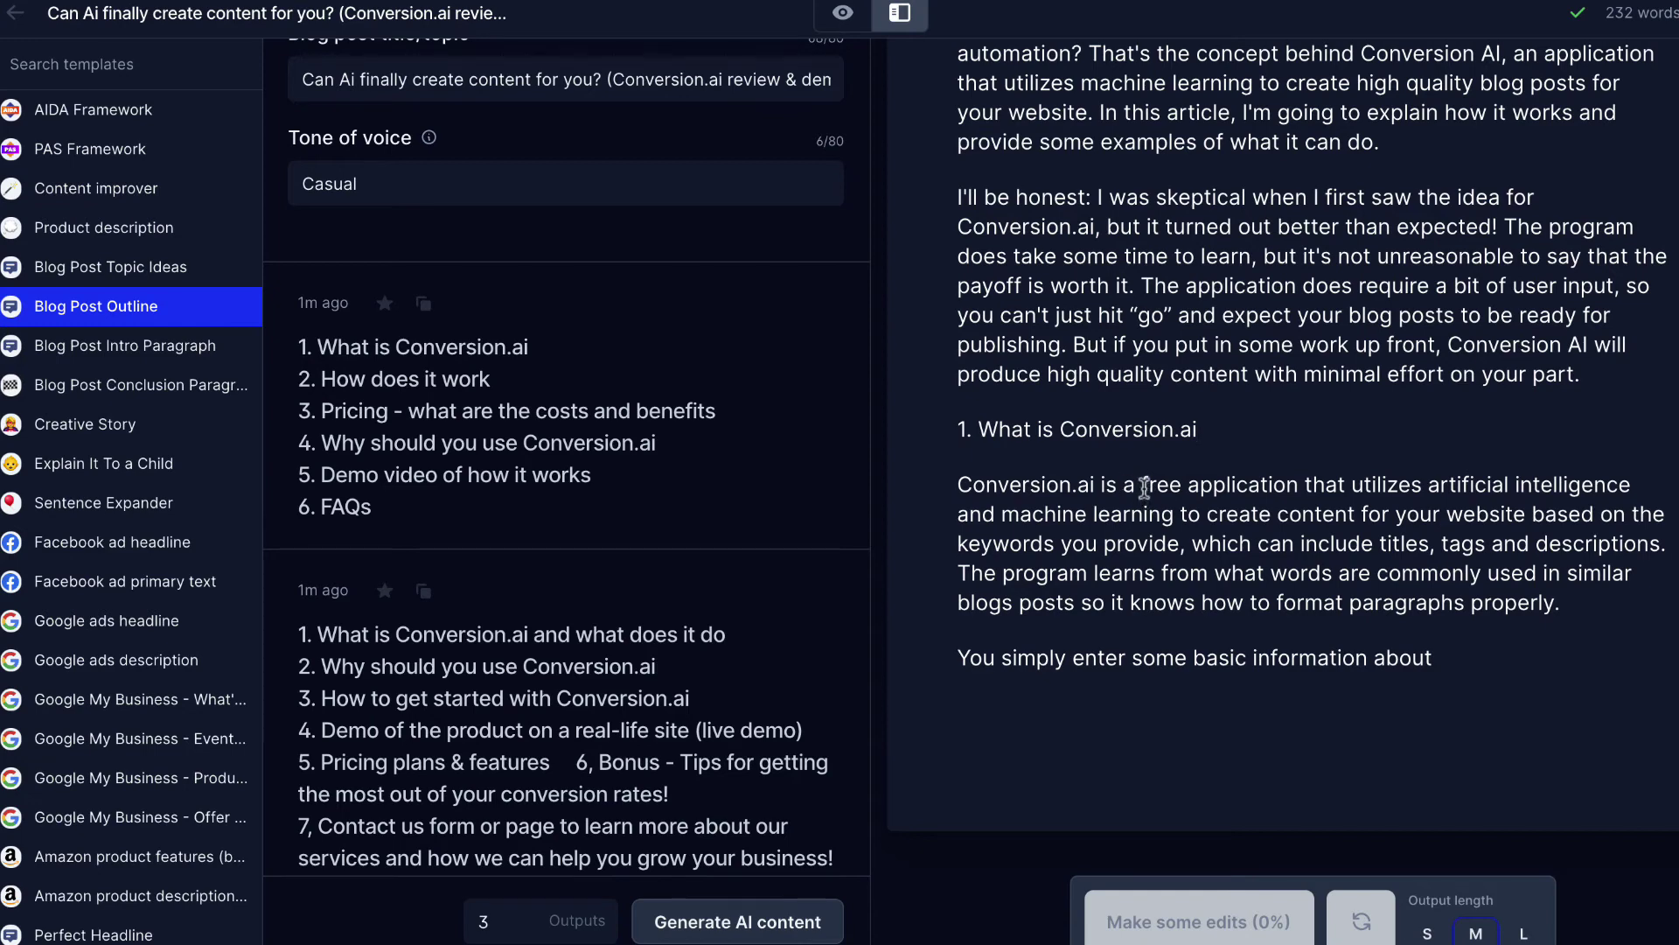
drag(1141, 490, 1294, 488)
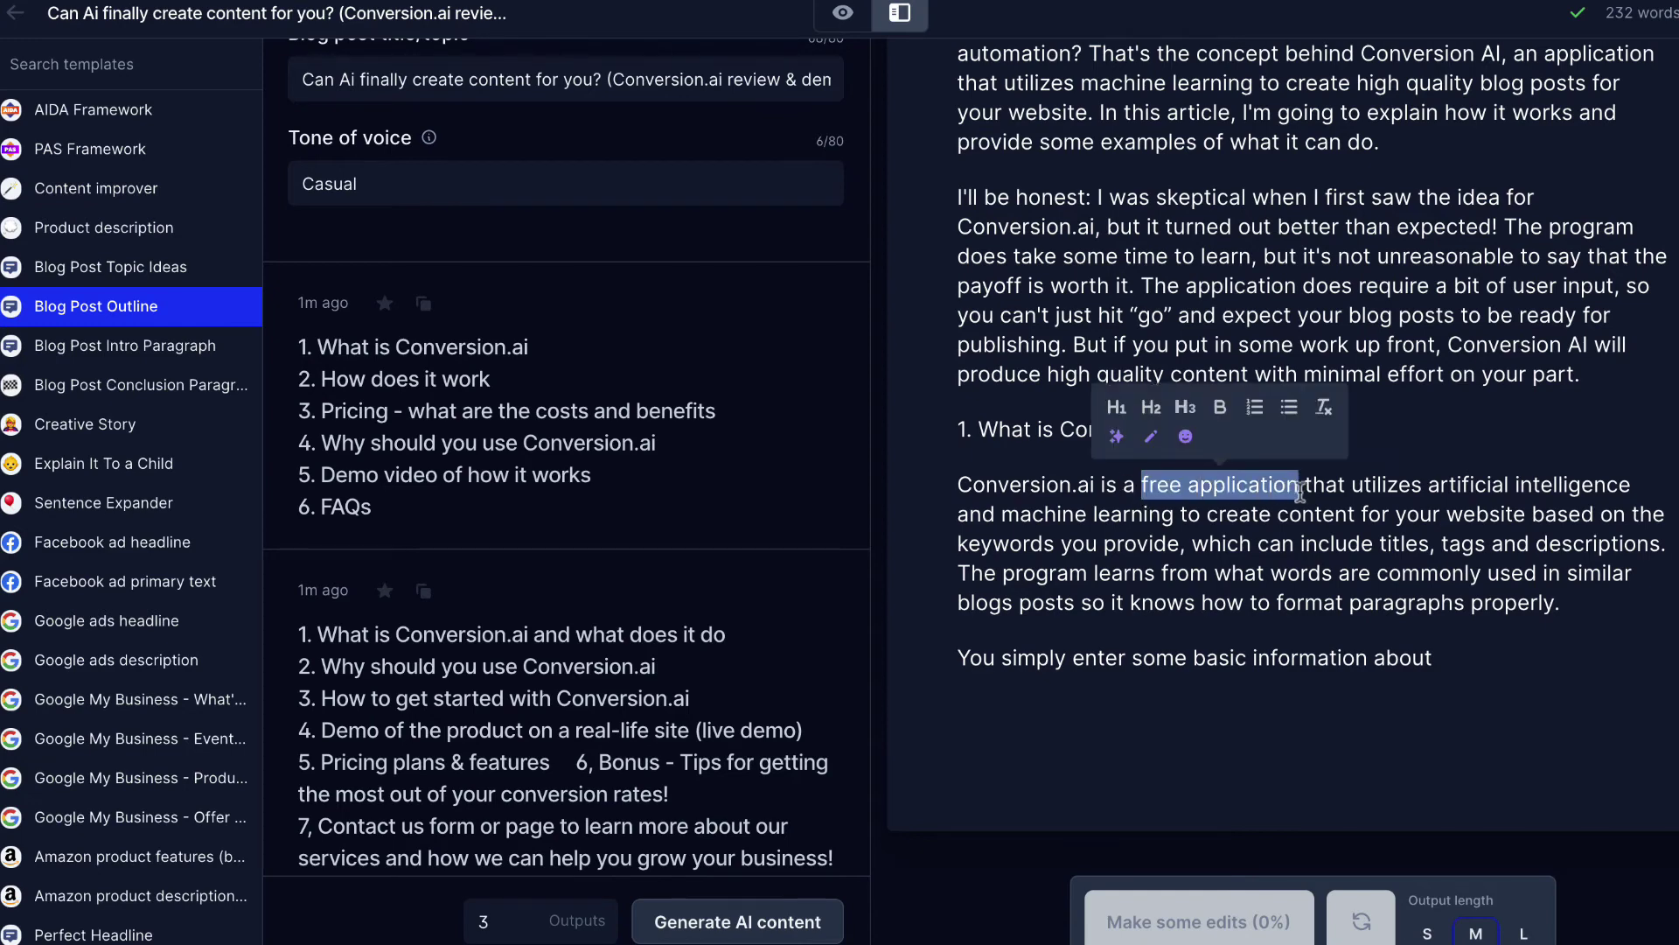
click(1403, 542)
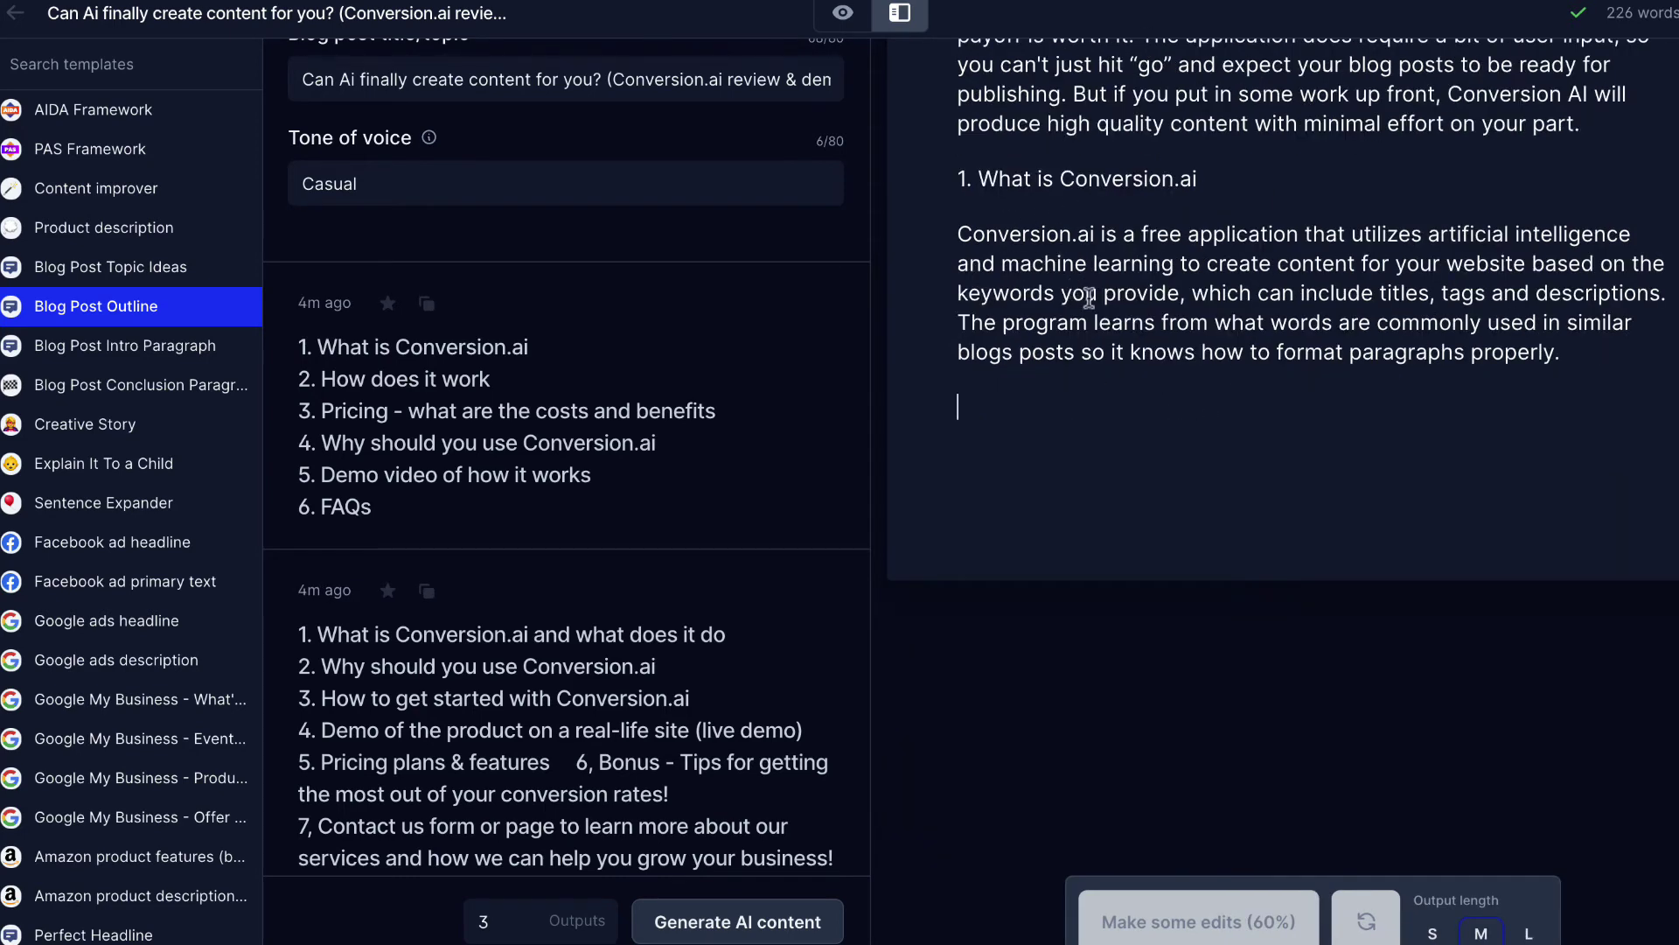
Step: Copy "How does it work" from the outline and paste it below the Conversion.ai description in the article
click(431, 379)
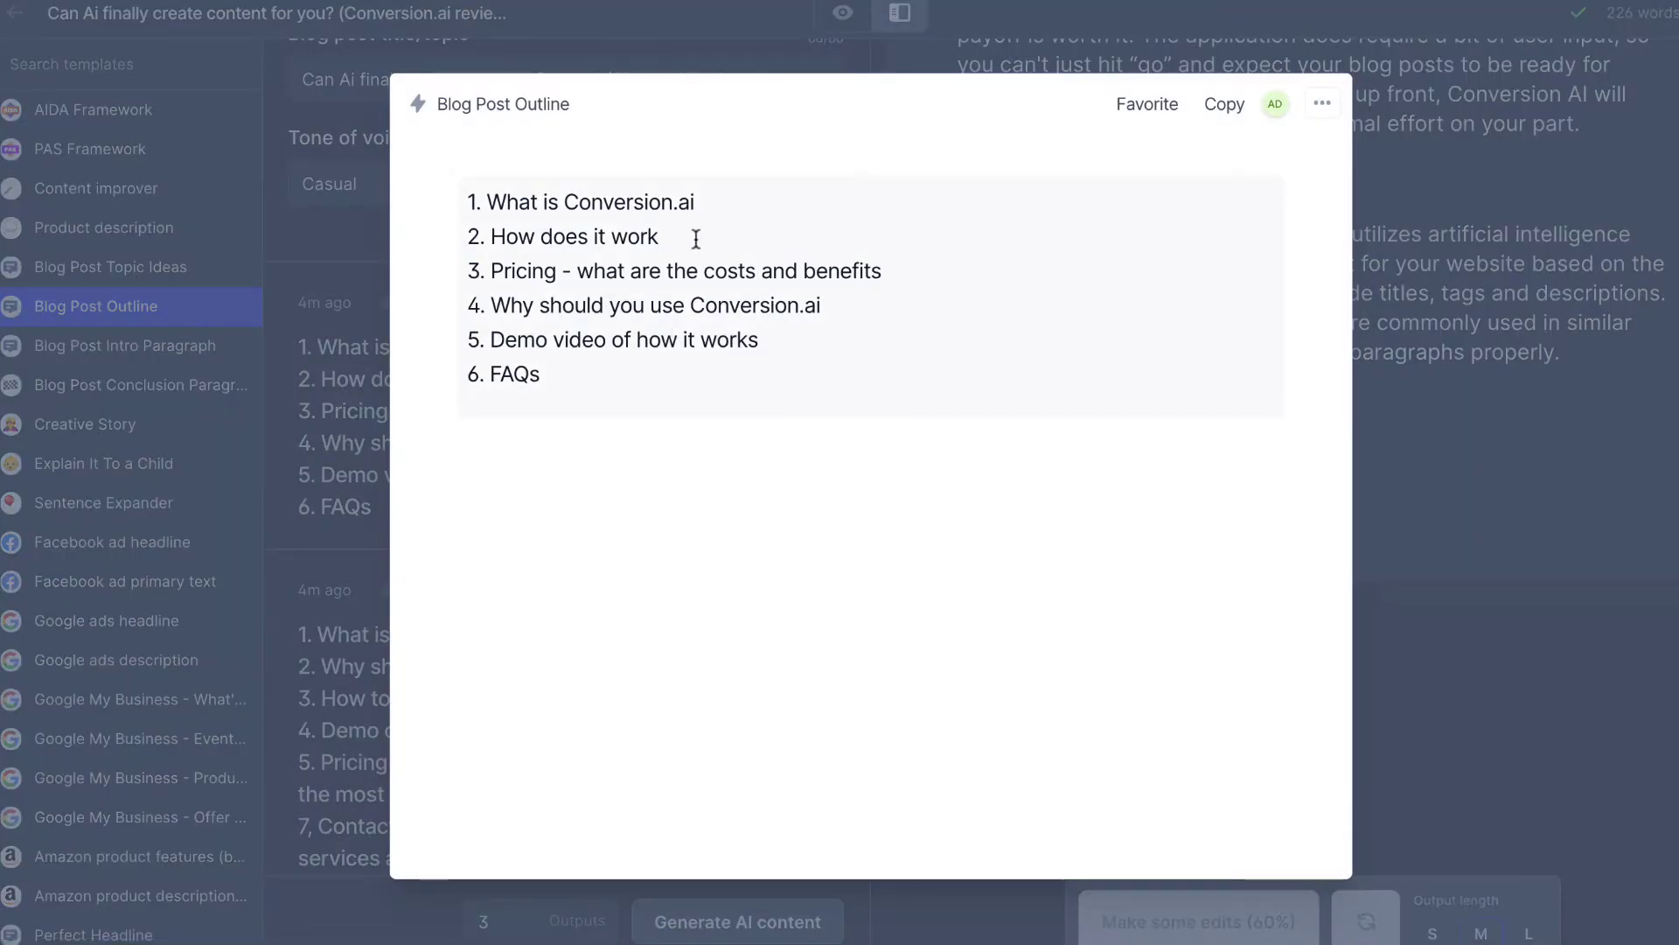
drag(694, 236, 456, 244)
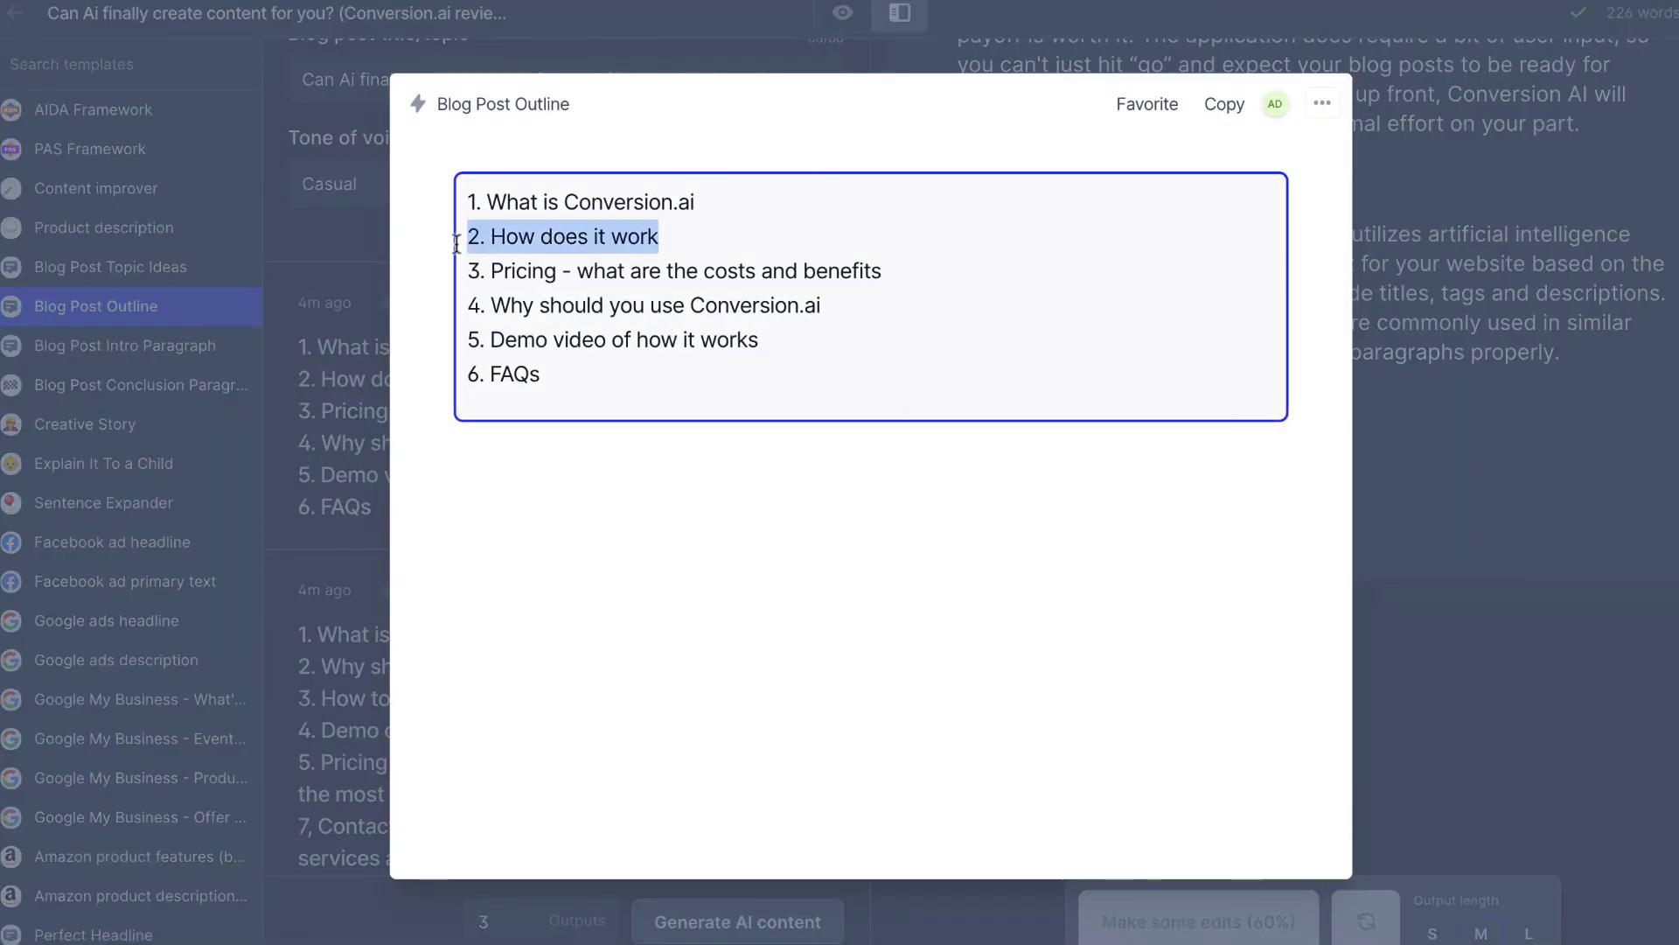
click(1433, 338)
click(1064, 413)
key(ctrl+v)
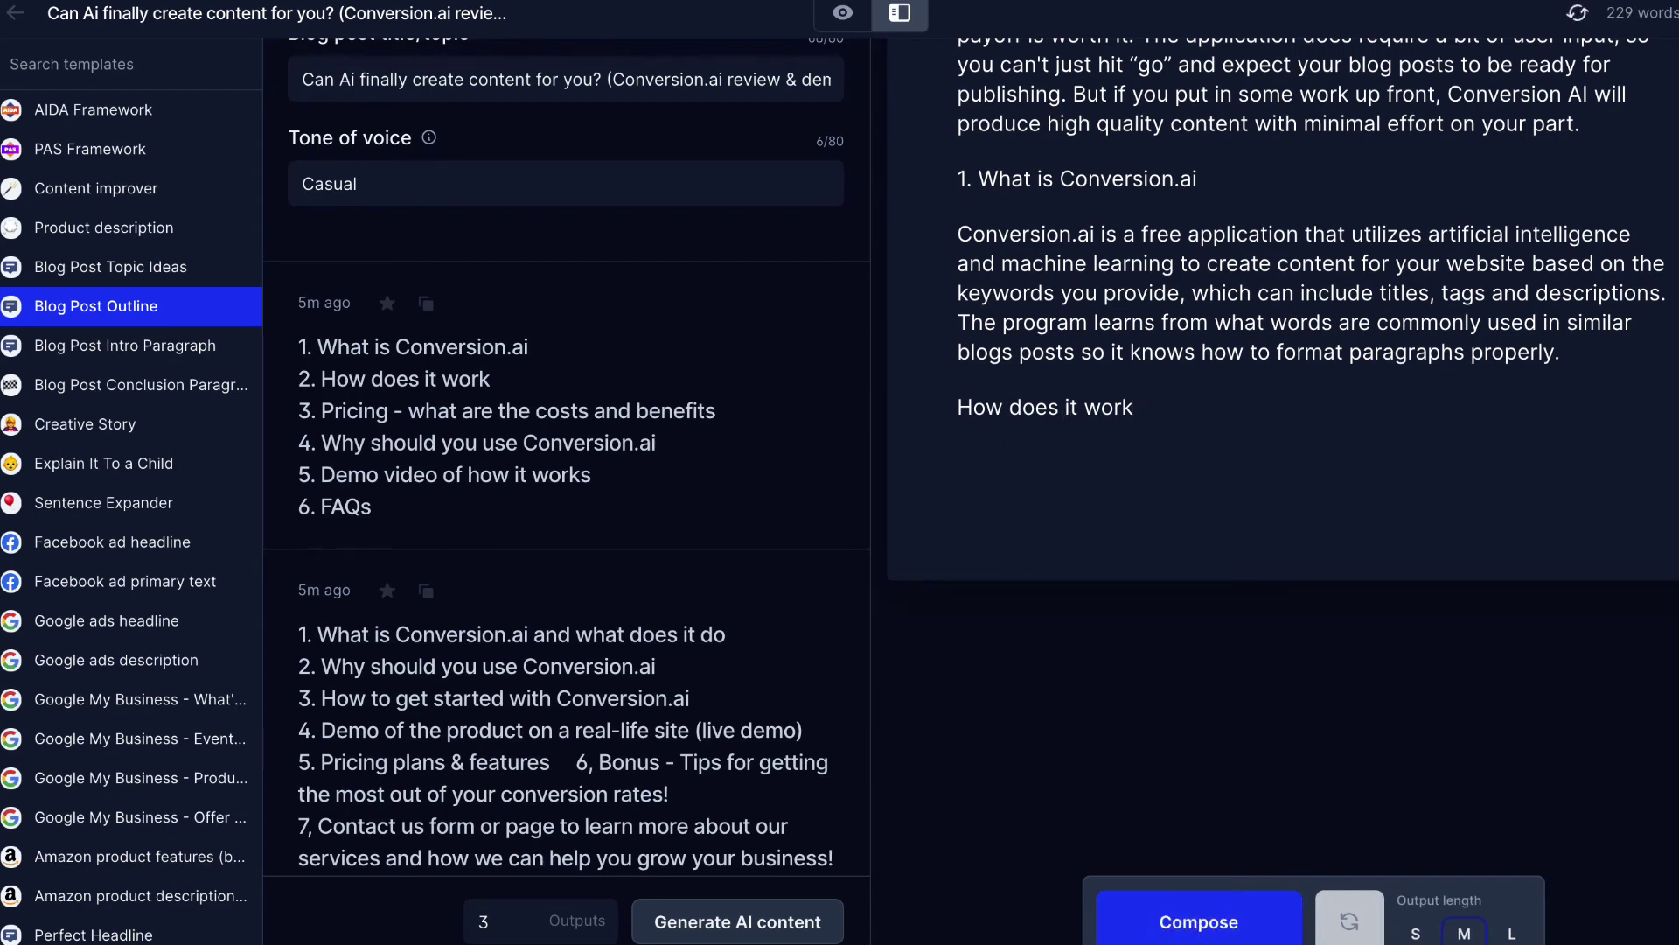
Step: Add the line "Step 1: Enter keywords" under "How does it work" and compose the continuation
text(Step 1: Enter ke)
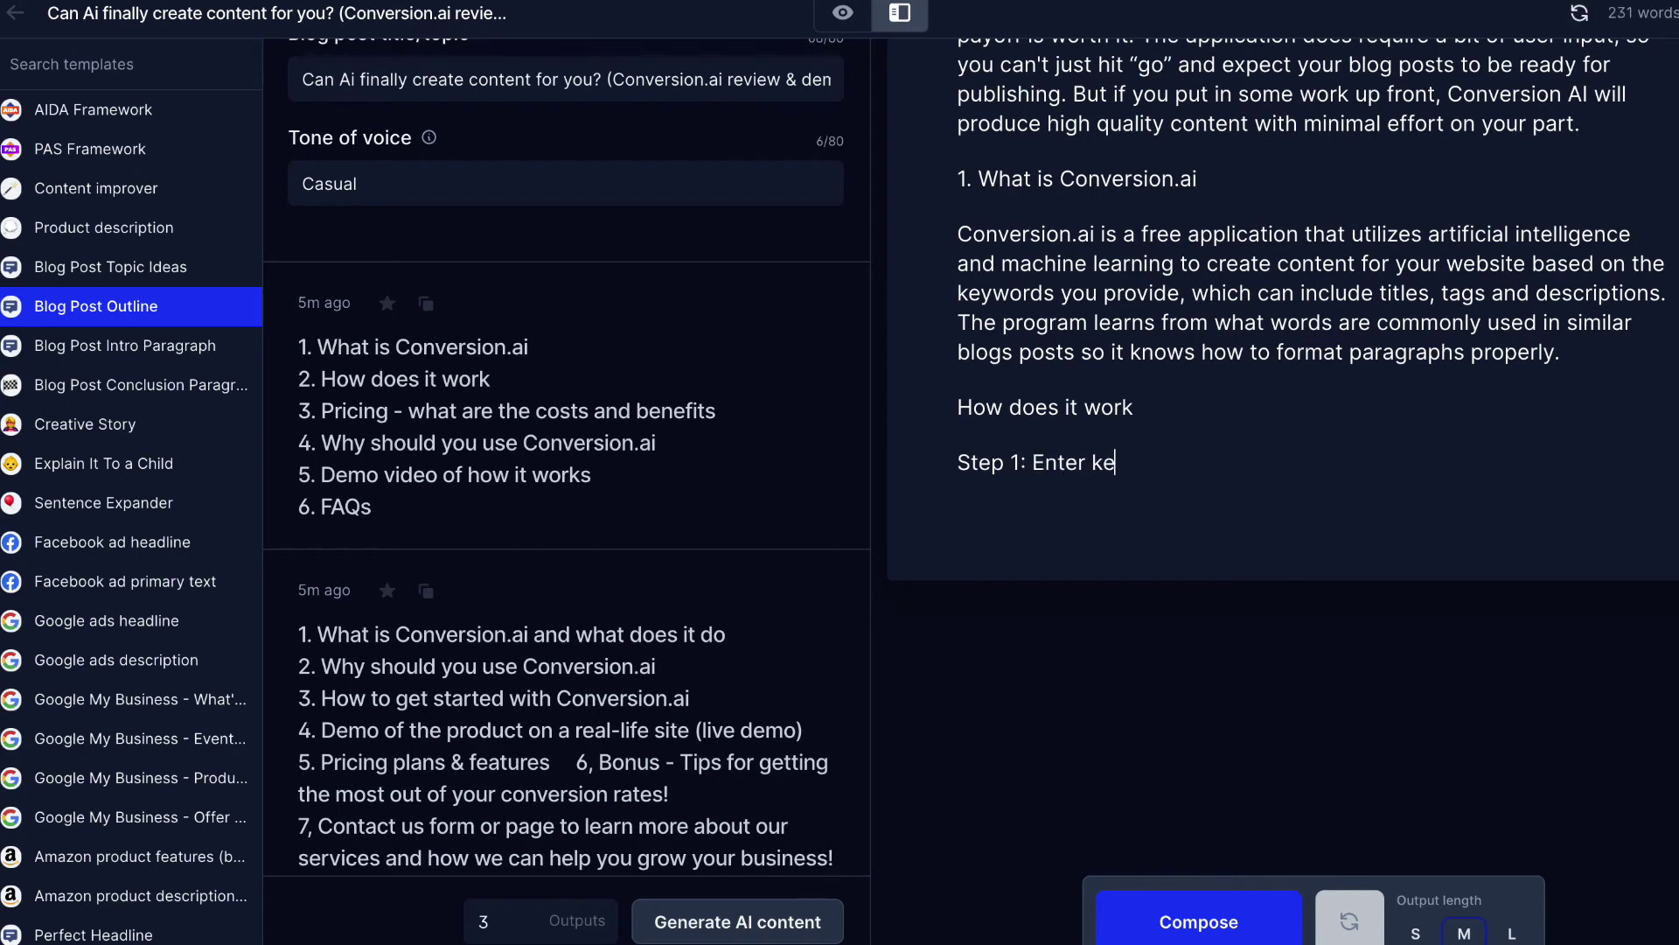
text(ywords)
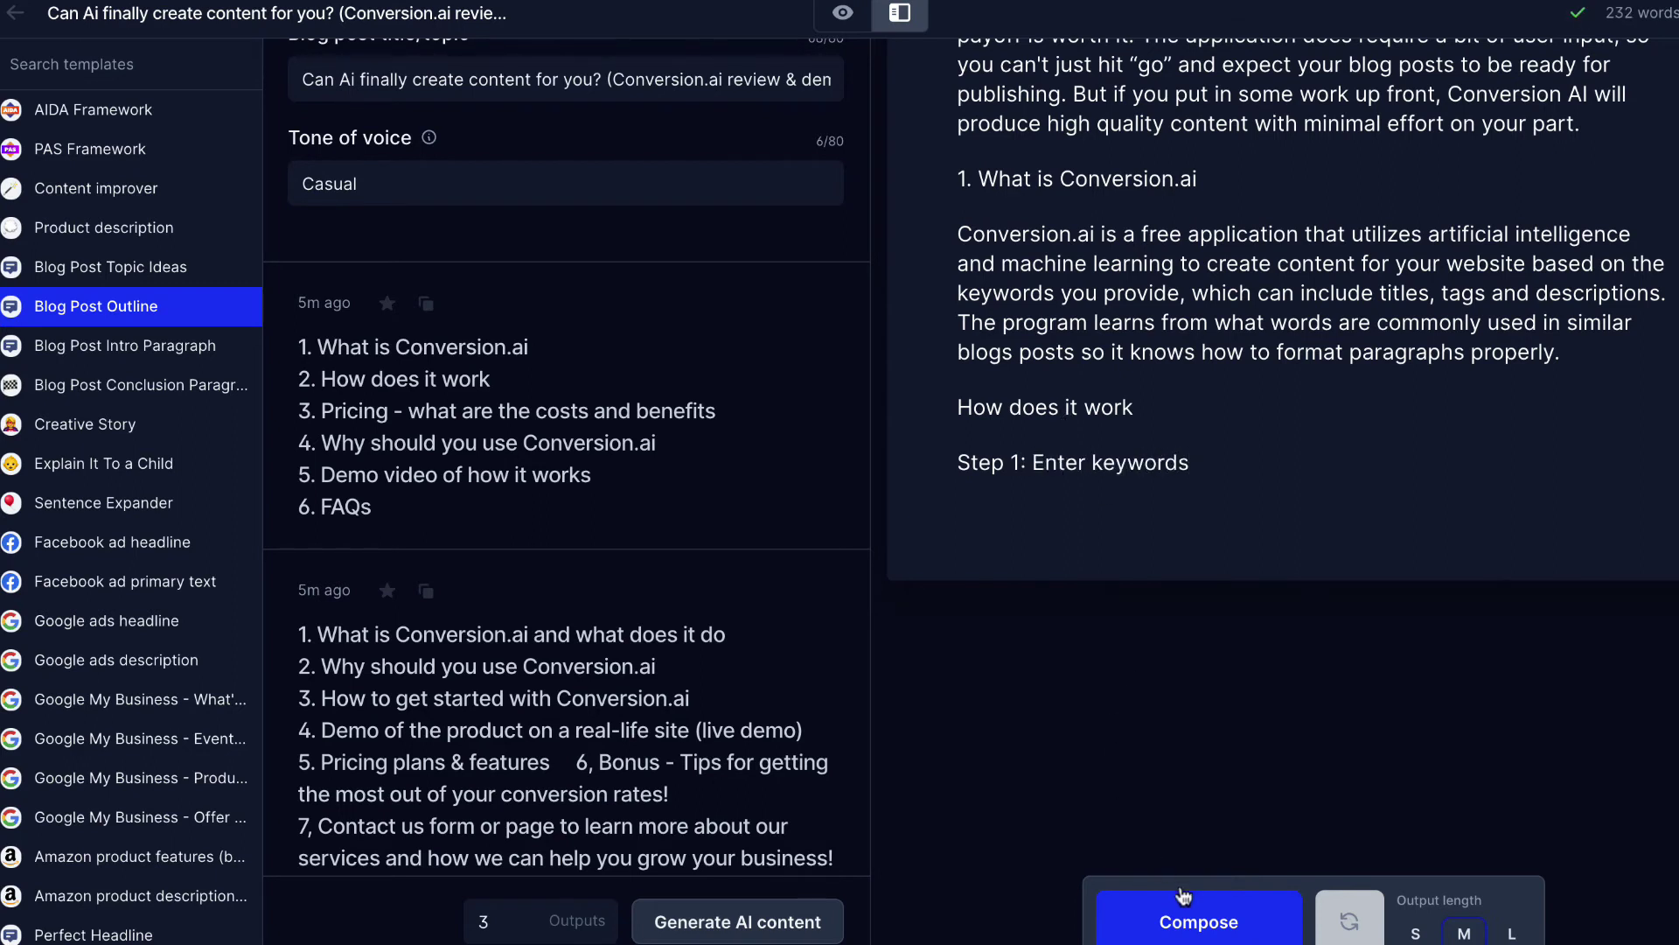
click(1197, 926)
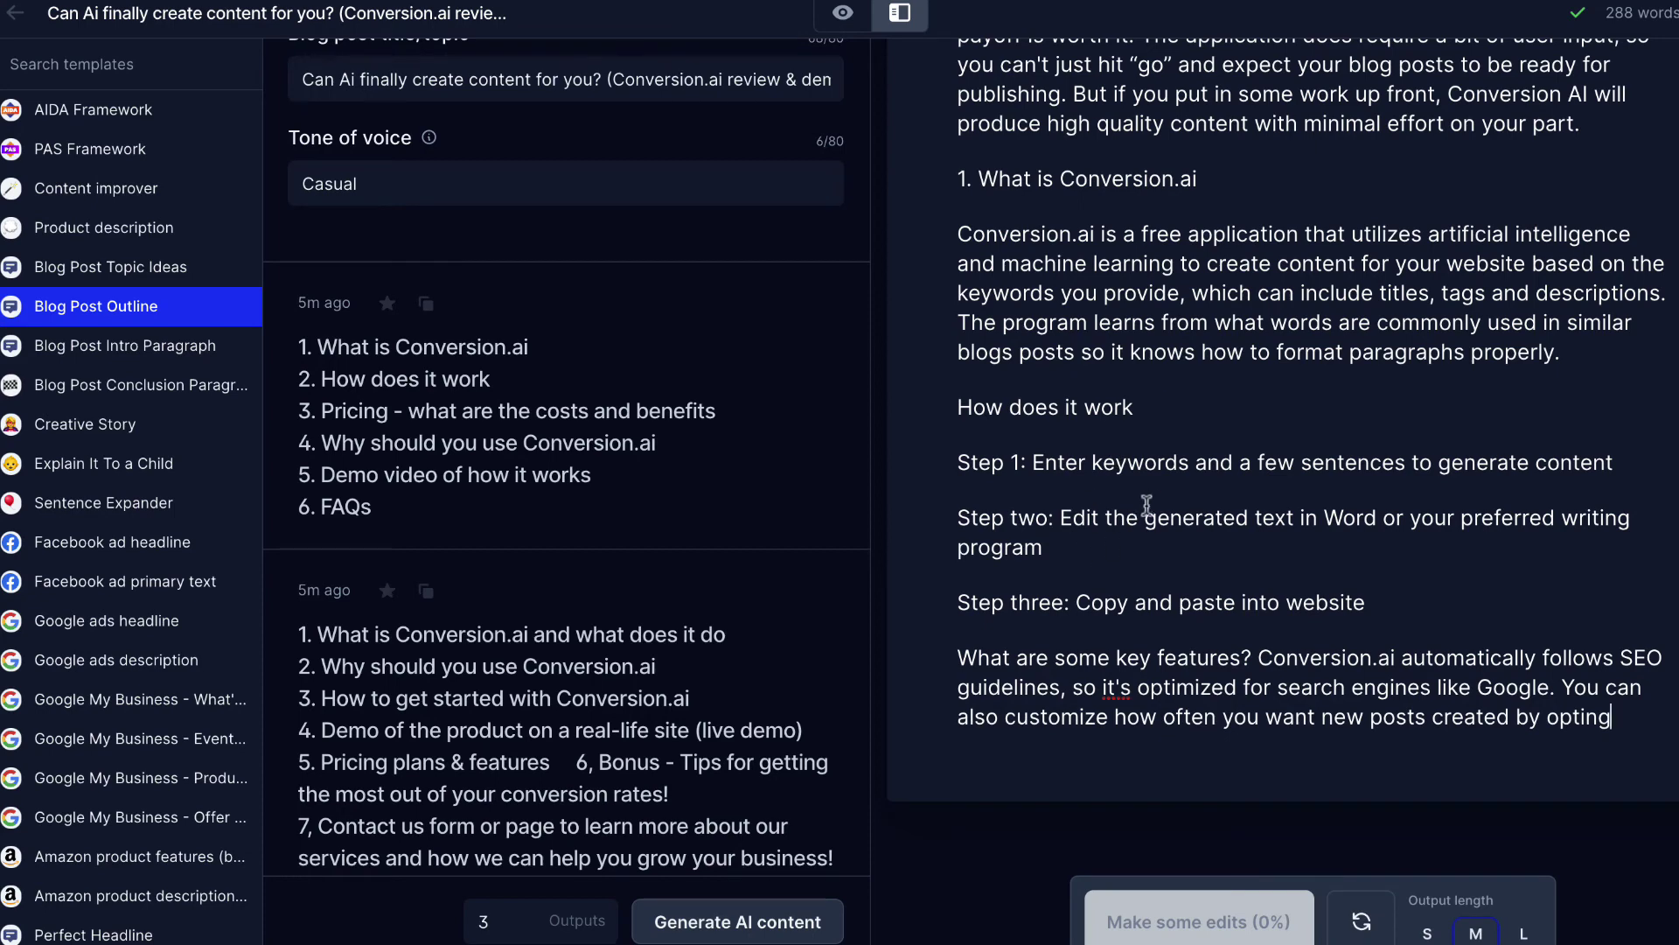
Step: Change the generated labels "Step two" and "Step three" to "Step 2" and "Step 3"
double_click(1011, 518)
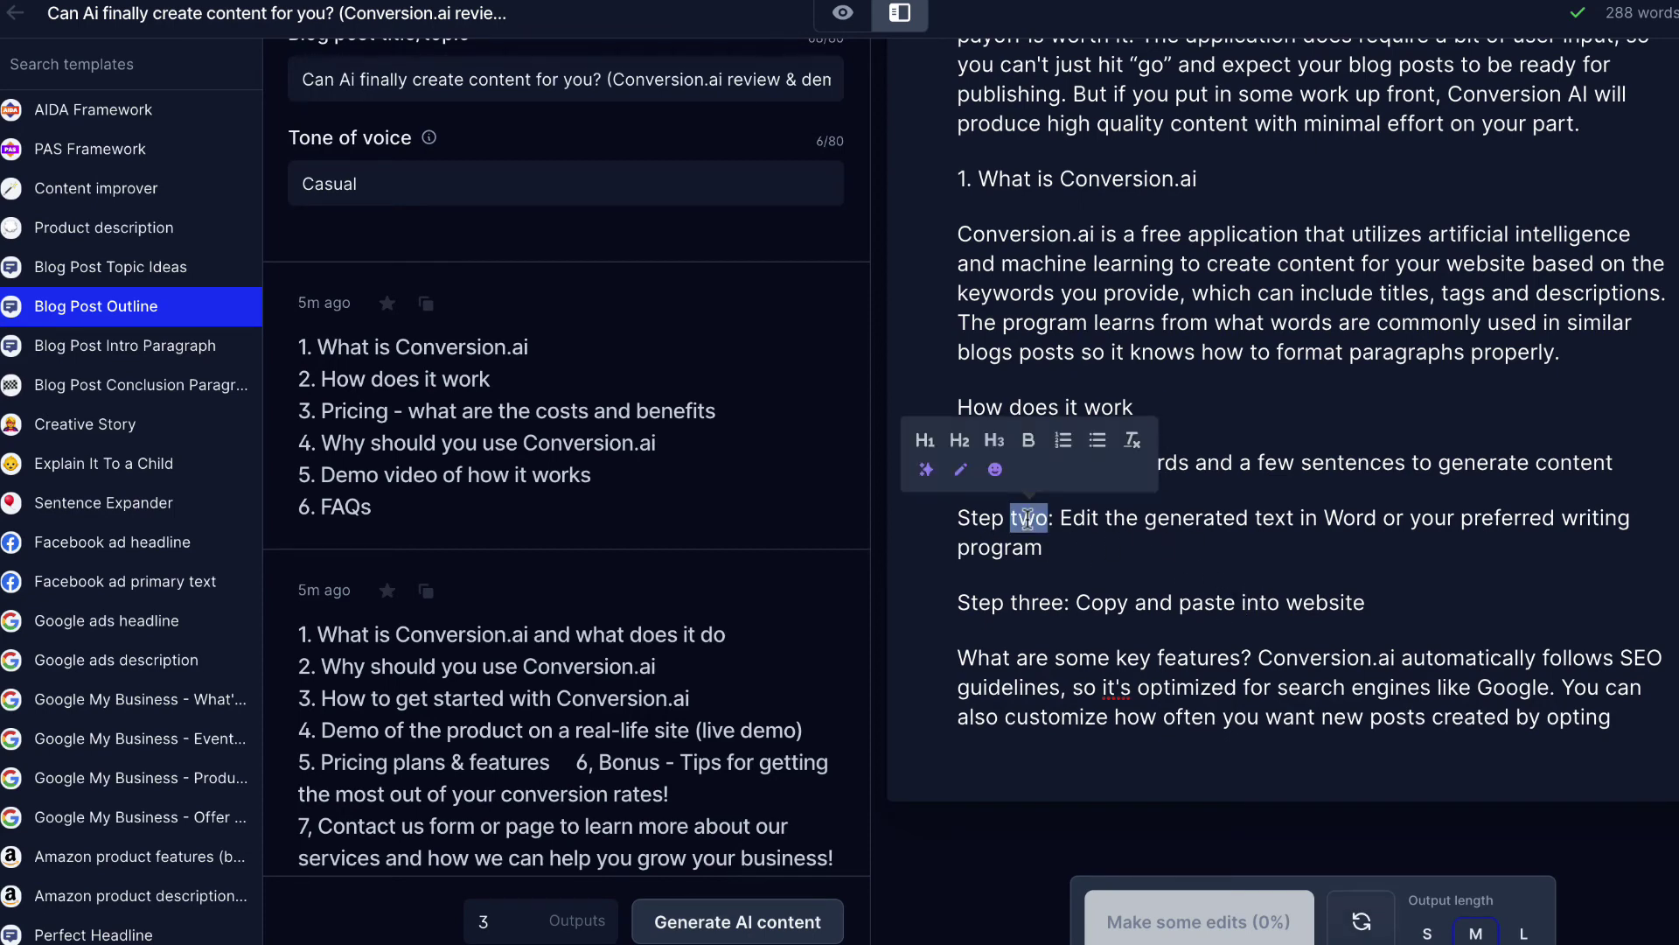
text(2)
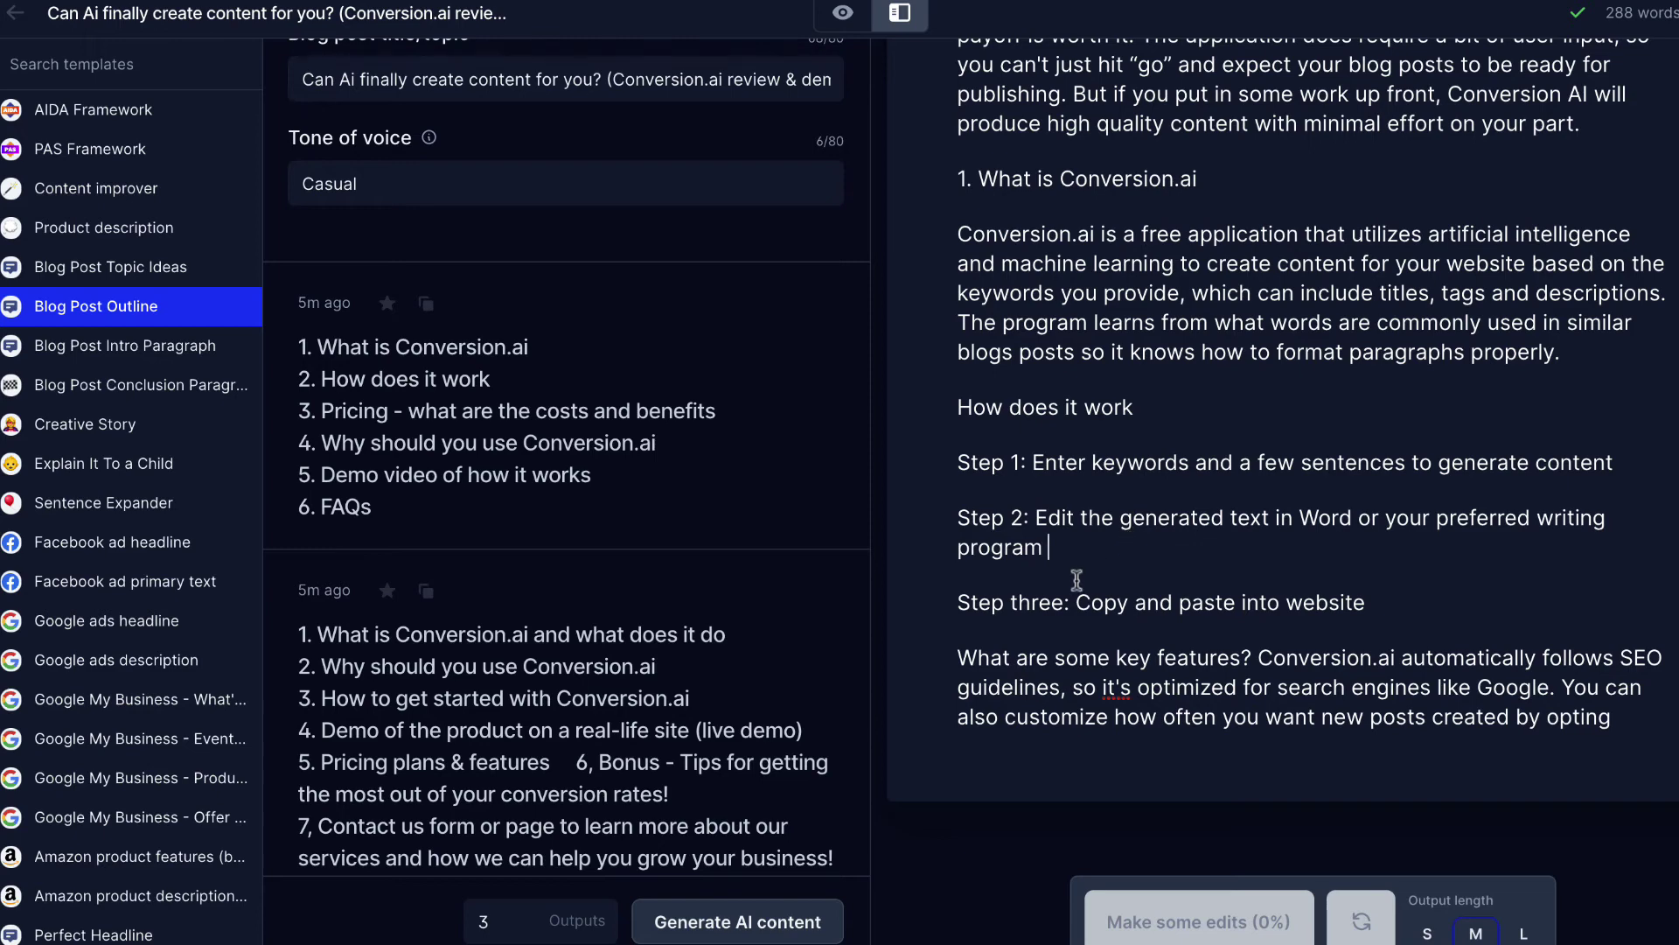
double_click(1037, 601)
text(3)
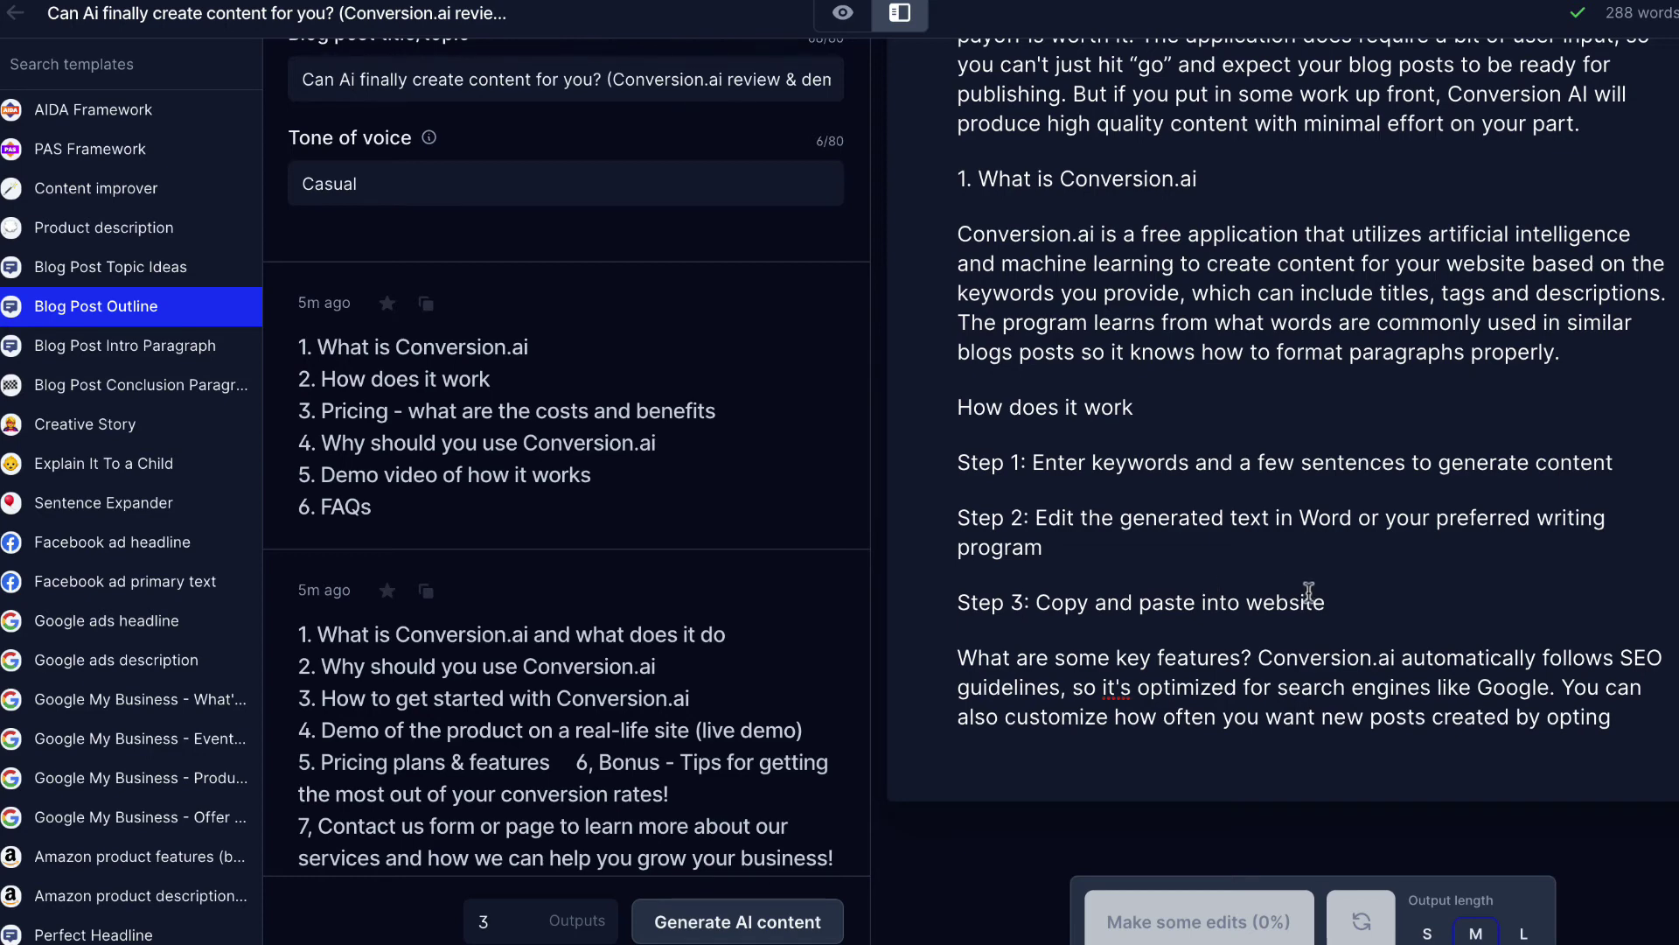
Step: Format "How does it work" and "What is Conversion.ai" as H2 headings, removing the "1." from the latter
triple_click(1079, 407)
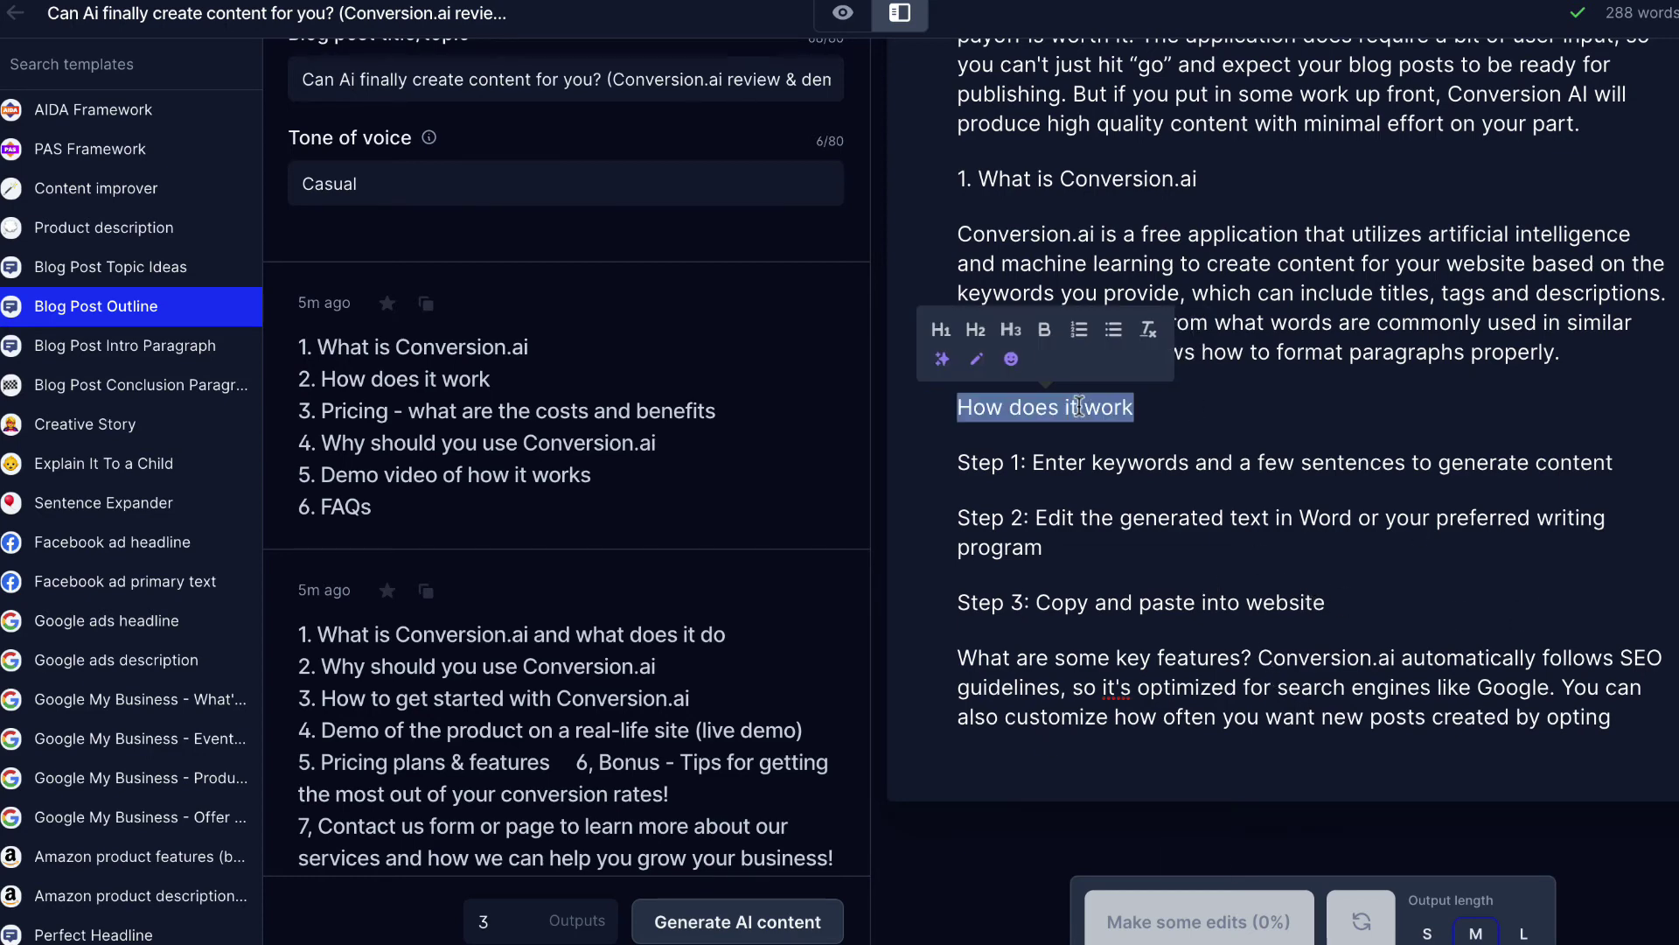
click(975, 330)
click(977, 186)
key(BackSpace)
key(BackSpace)
key(BackSpace)
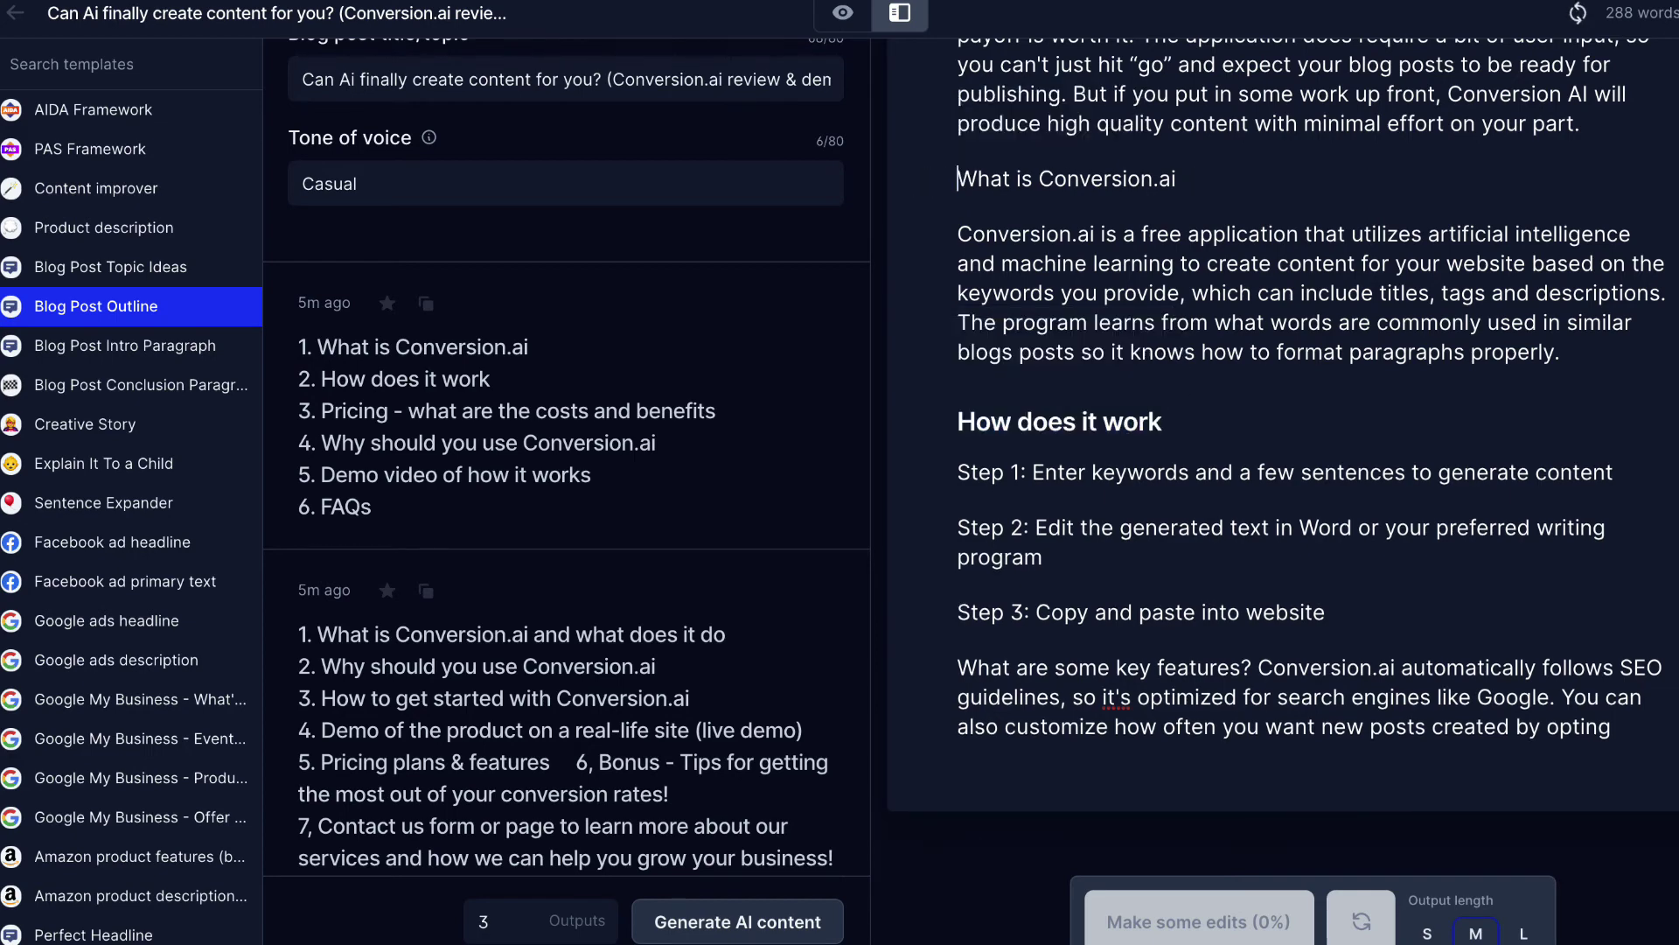
click(1041, 175)
triple_click(1041, 175)
click(1017, 98)
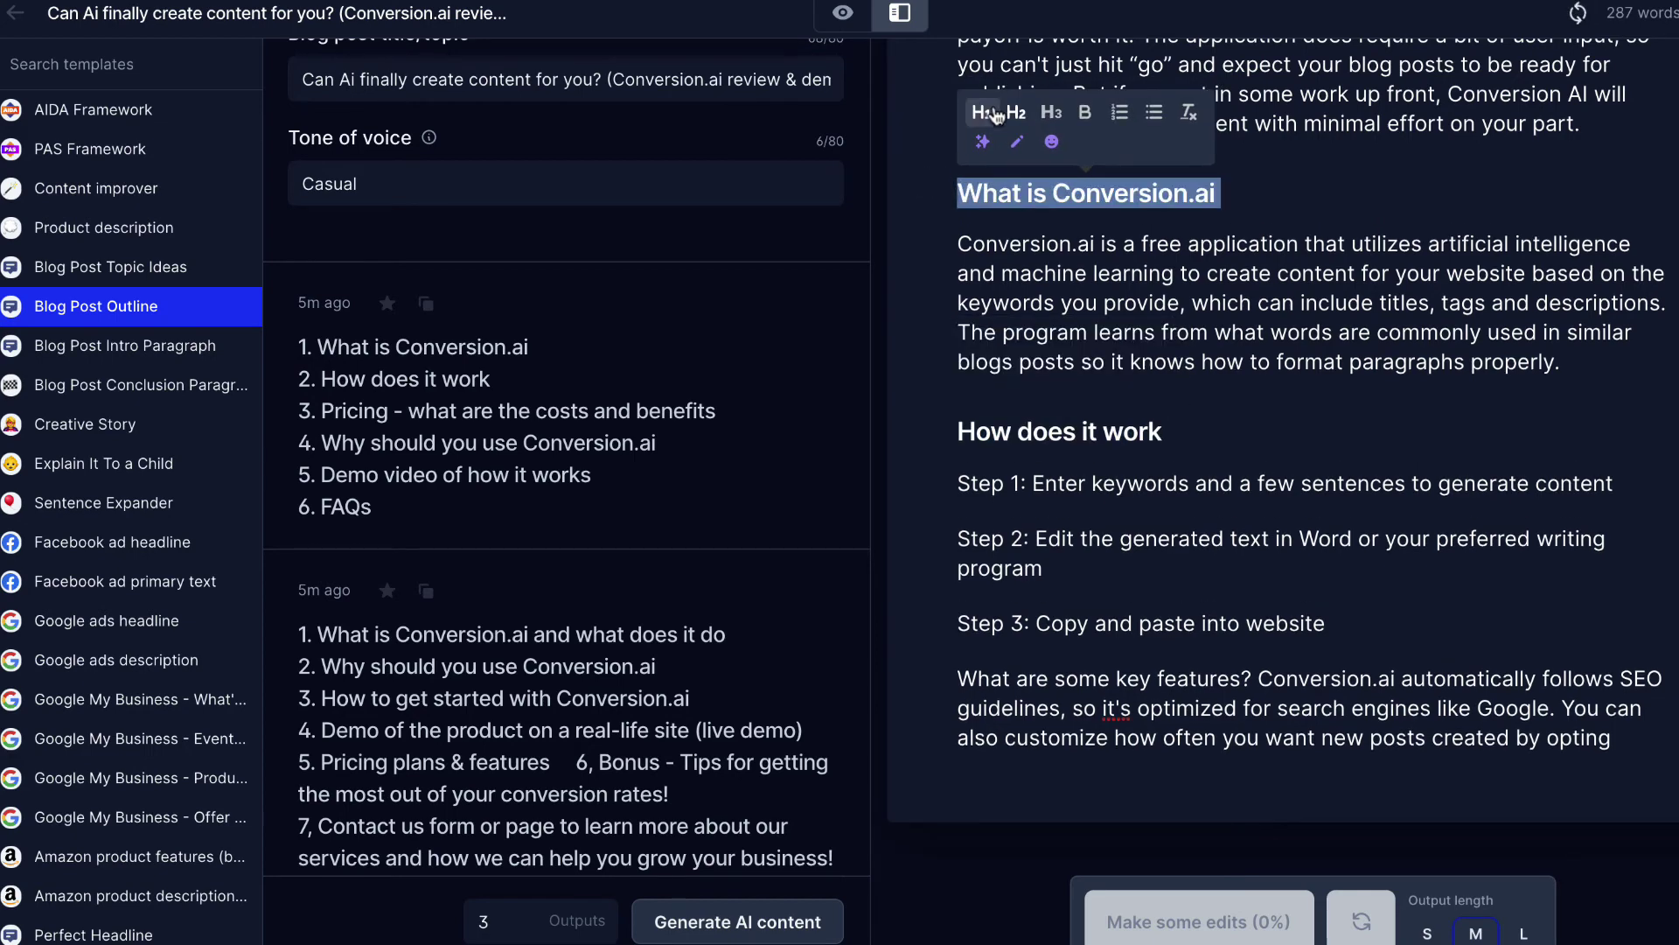
Step: Review the article from the introduction through the headed sections to the key features paragraph
scroll(1147, 468, down, 1)
scroll(1147, 468, up, 6)
scroll(1155, 466, down, 8)
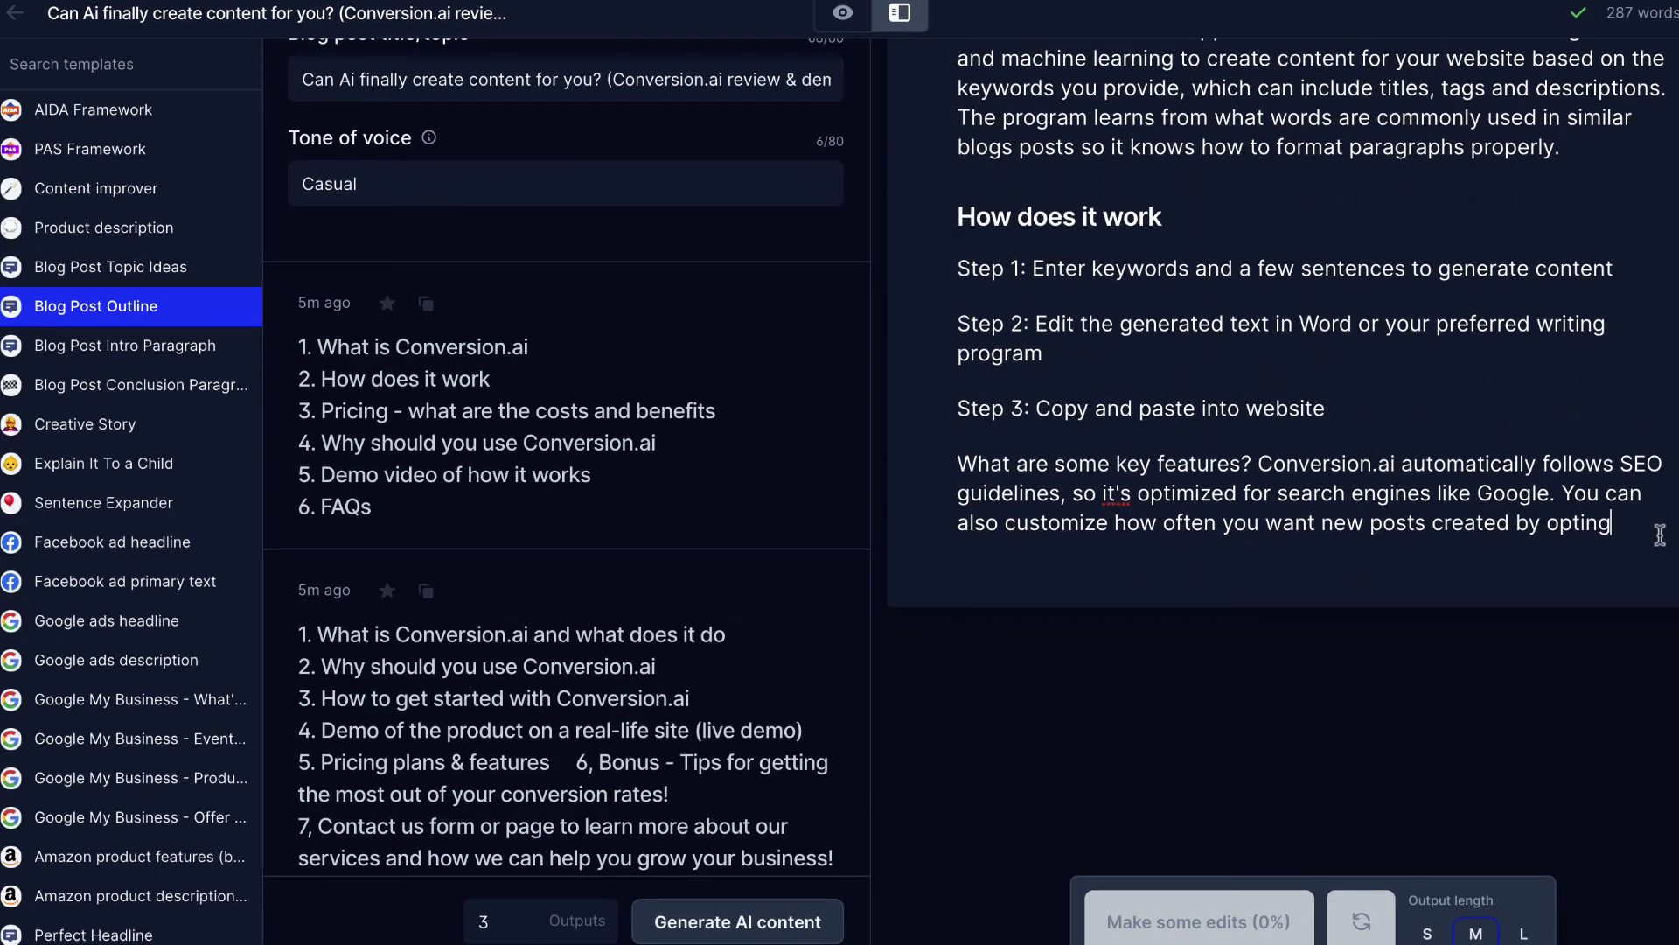
scroll(1618, 524, up, 7)
scroll(1476, 350, down, 9)
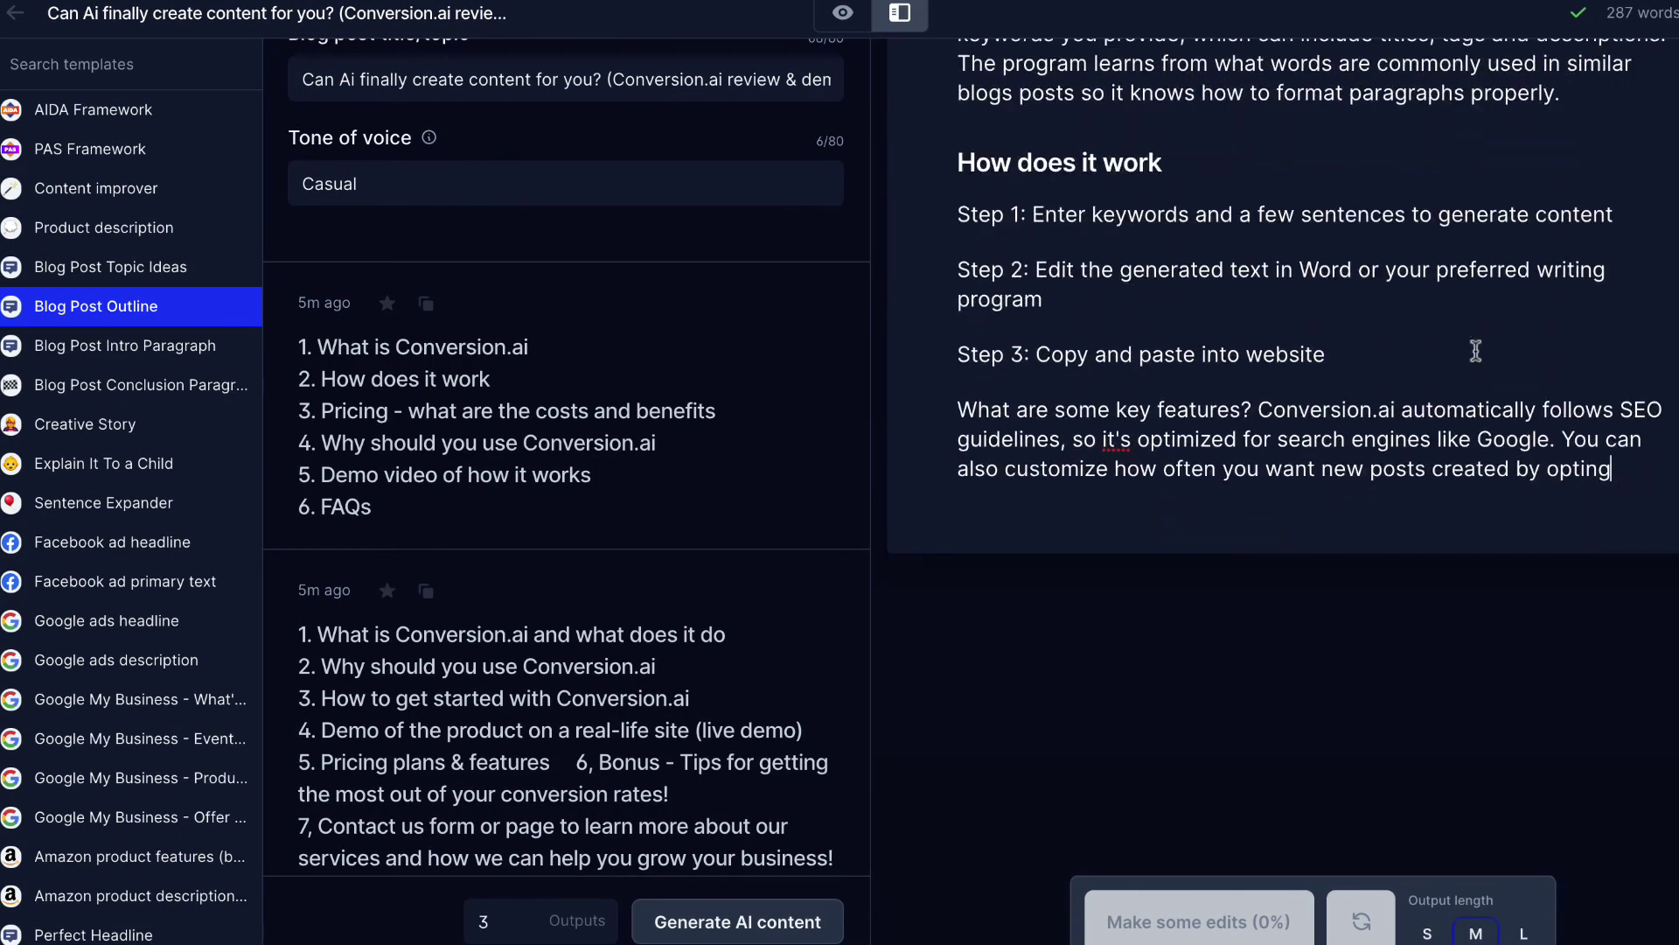
scroll(1411, 308, up, 4)
scroll(1411, 308, up, 3)
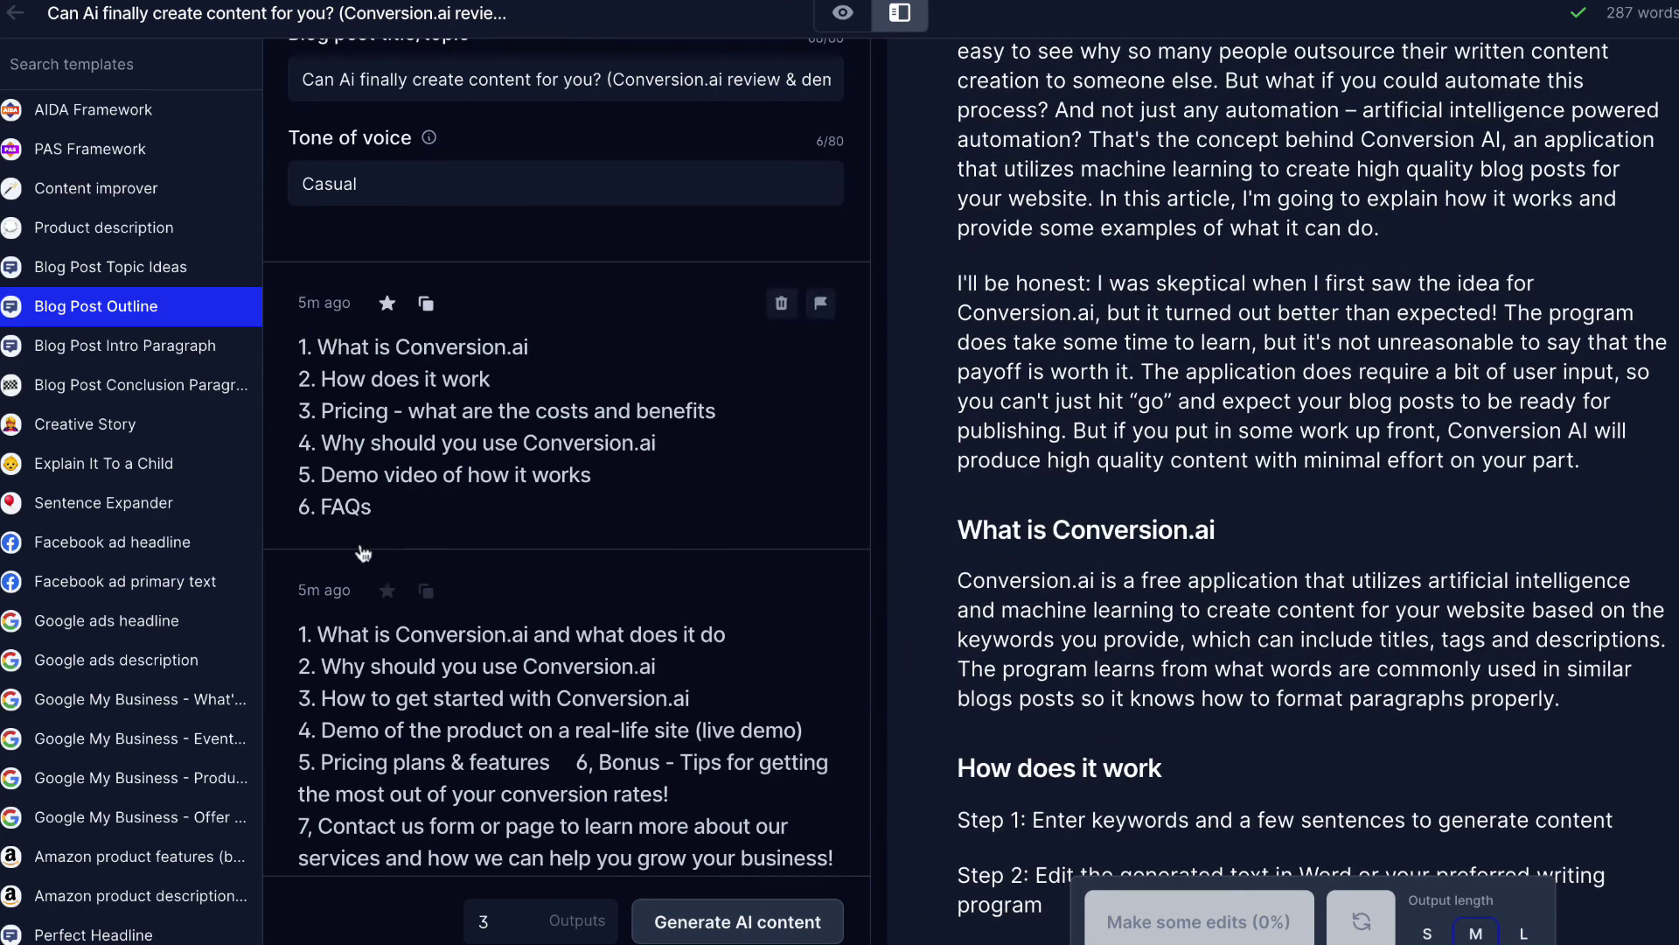
scroll(1172, 423, down, 5)
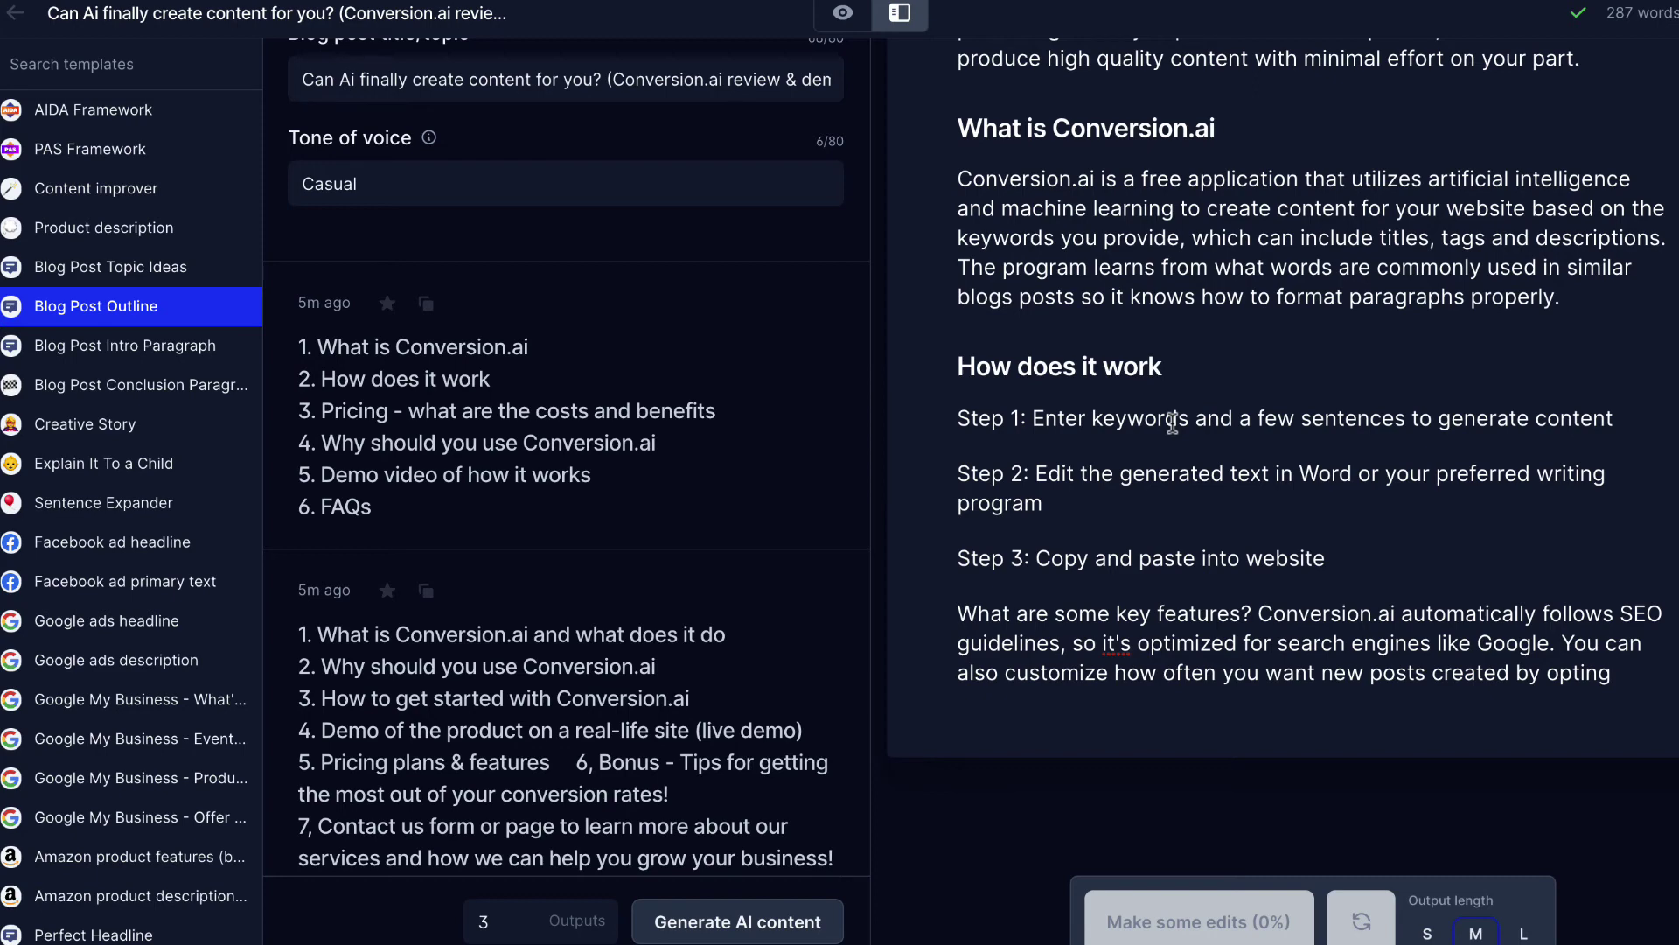
scroll(1239, 383, up, 6)
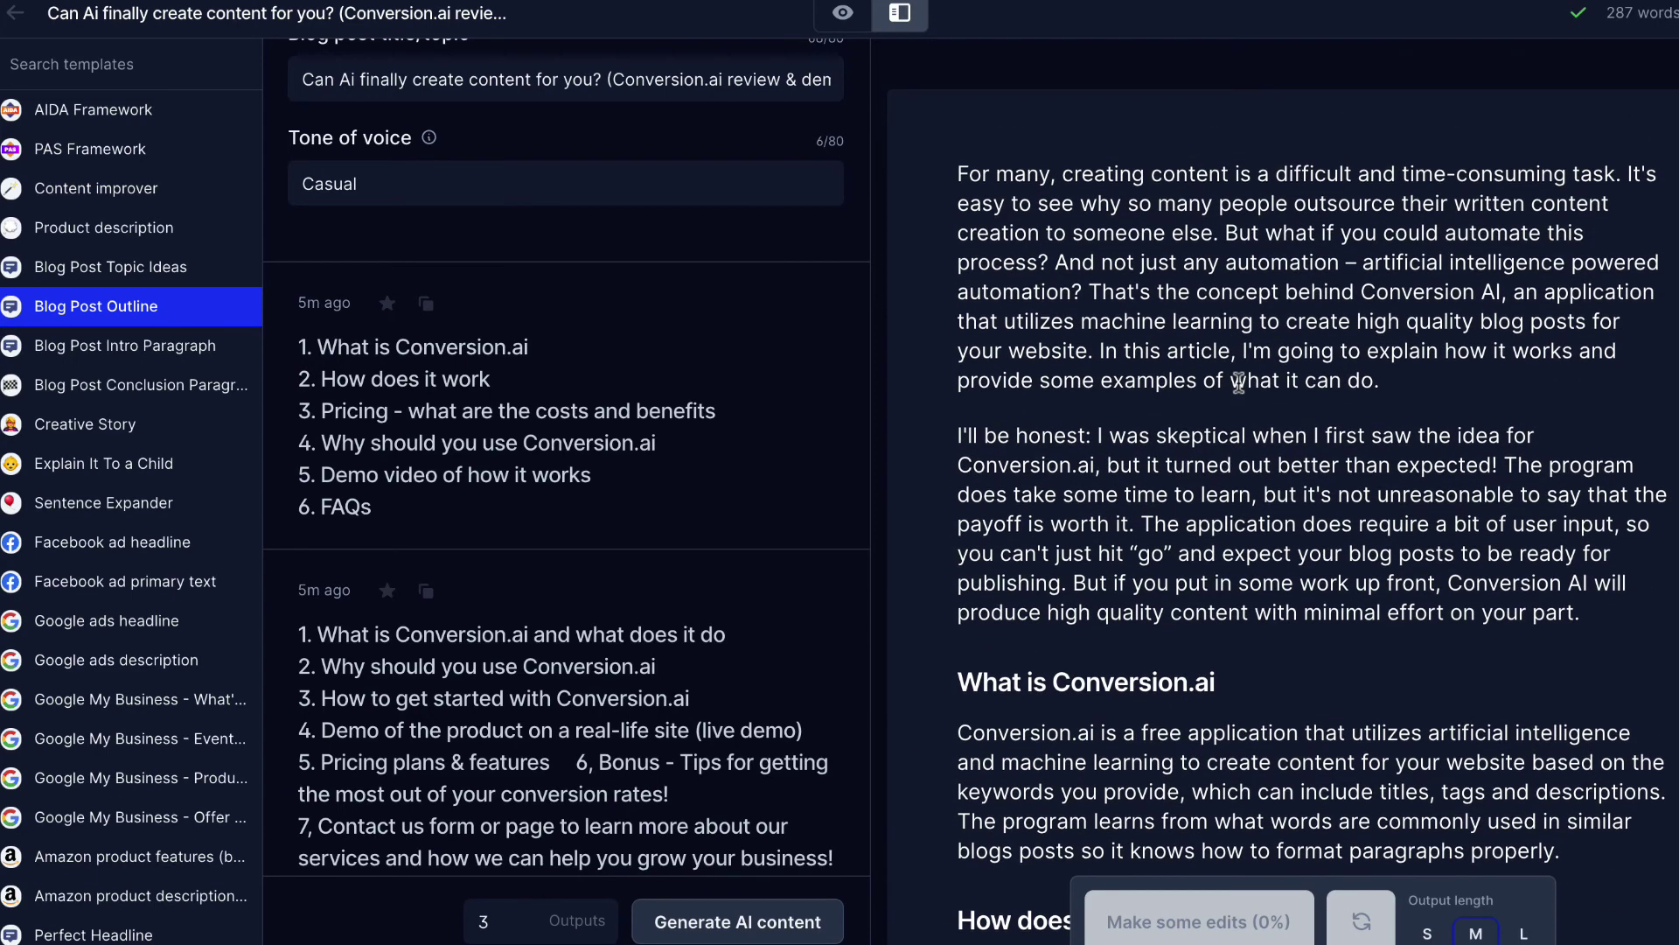
scroll(1239, 383, down, 2)
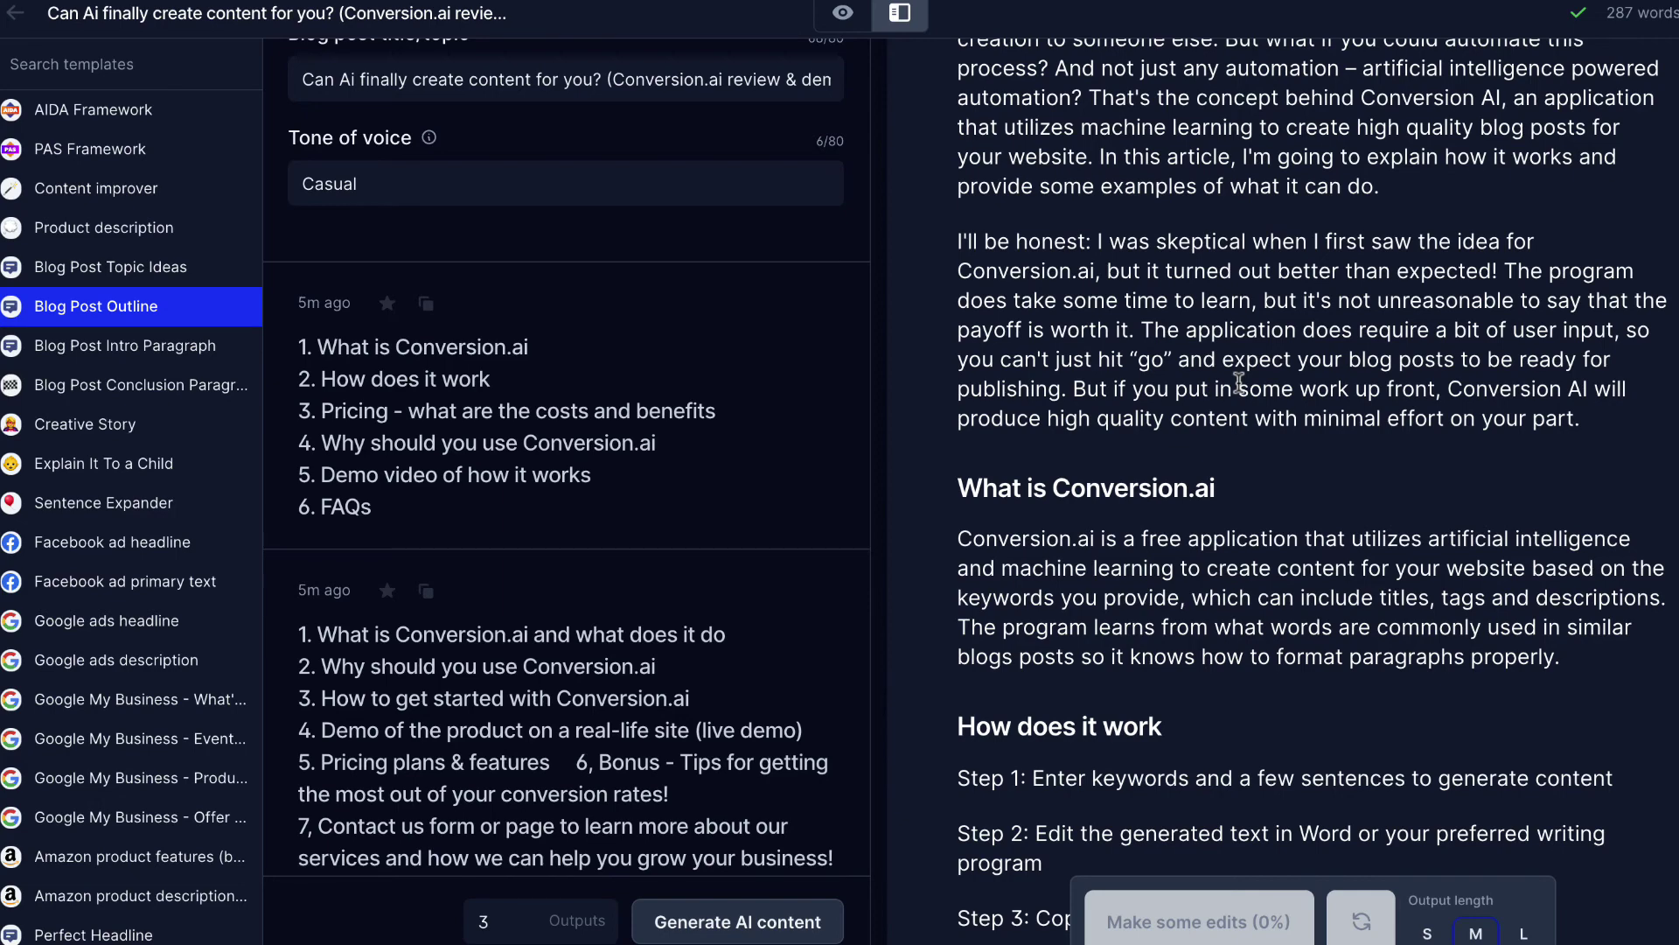
scroll(1238, 383, up, 1)
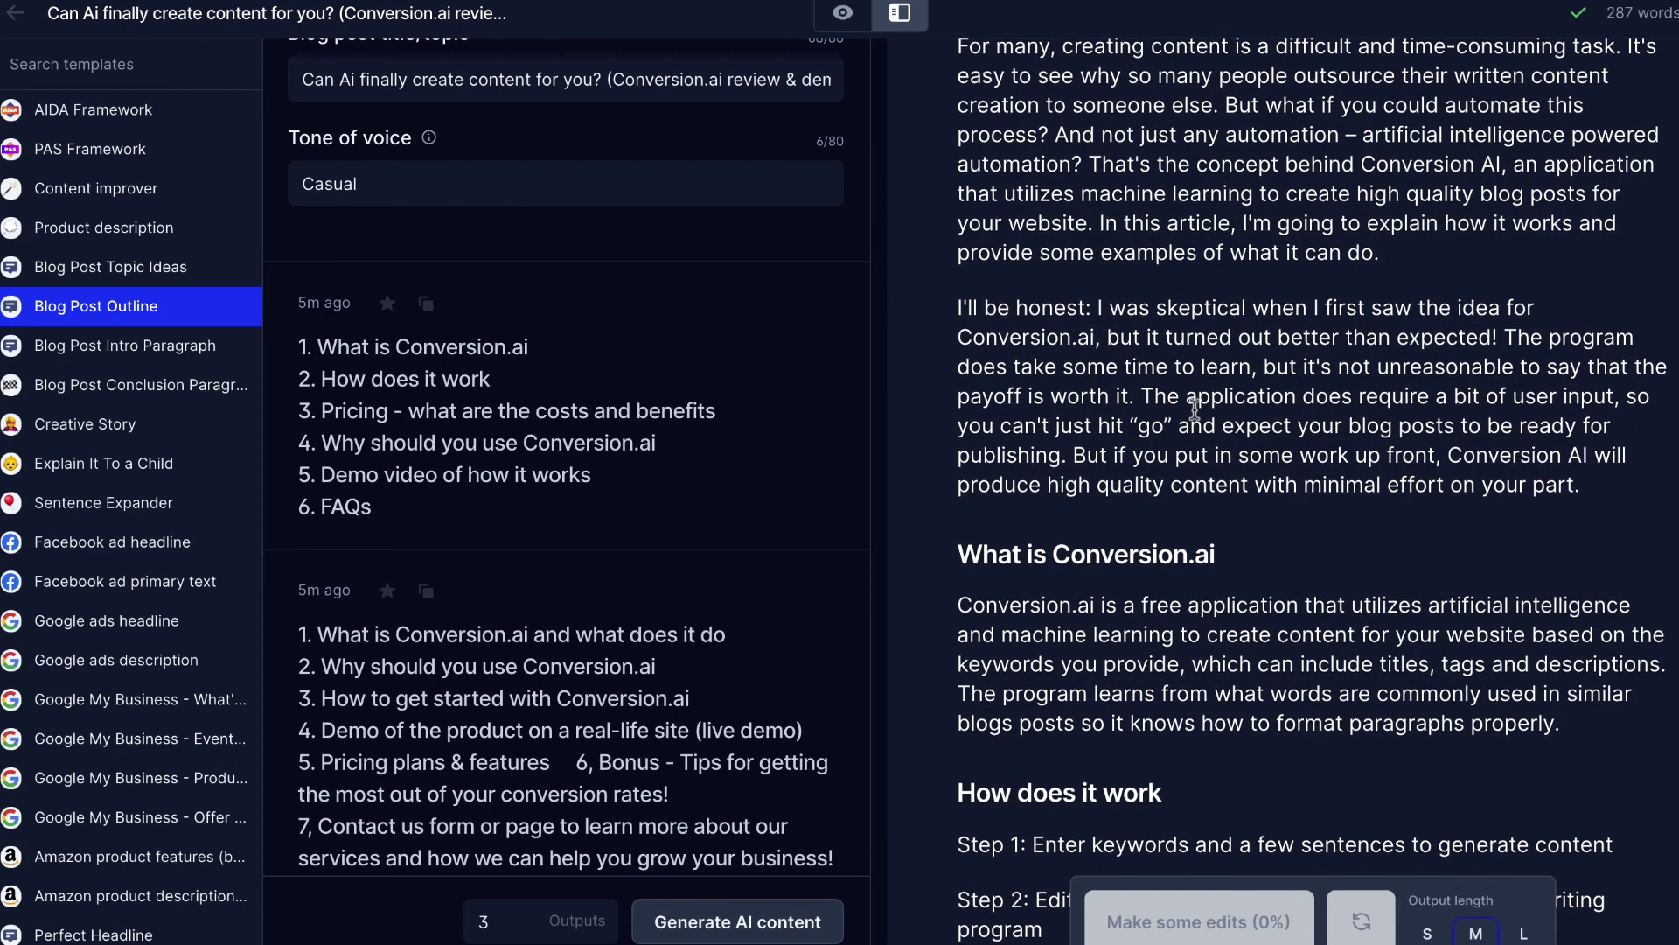
Step: Check the "What is Conversion.ai" and "How does it work" sections, highlighting the Step 2 instruction about editing the generated text
scroll(1195, 407, down, 2)
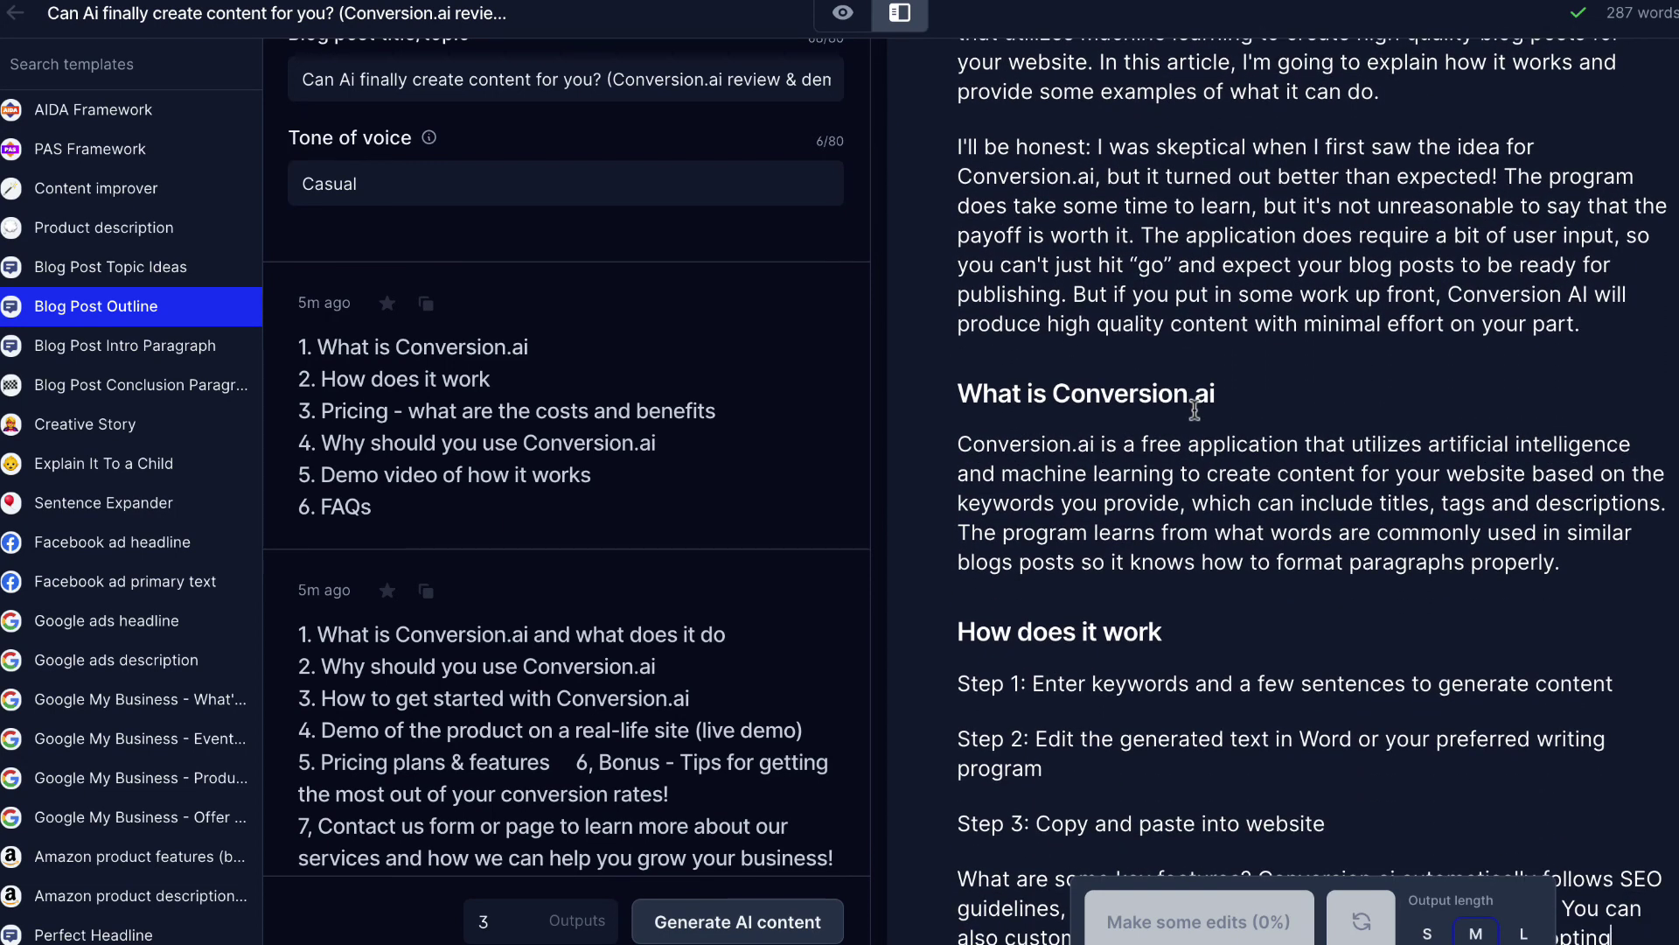
scroll(1195, 409, up, 1)
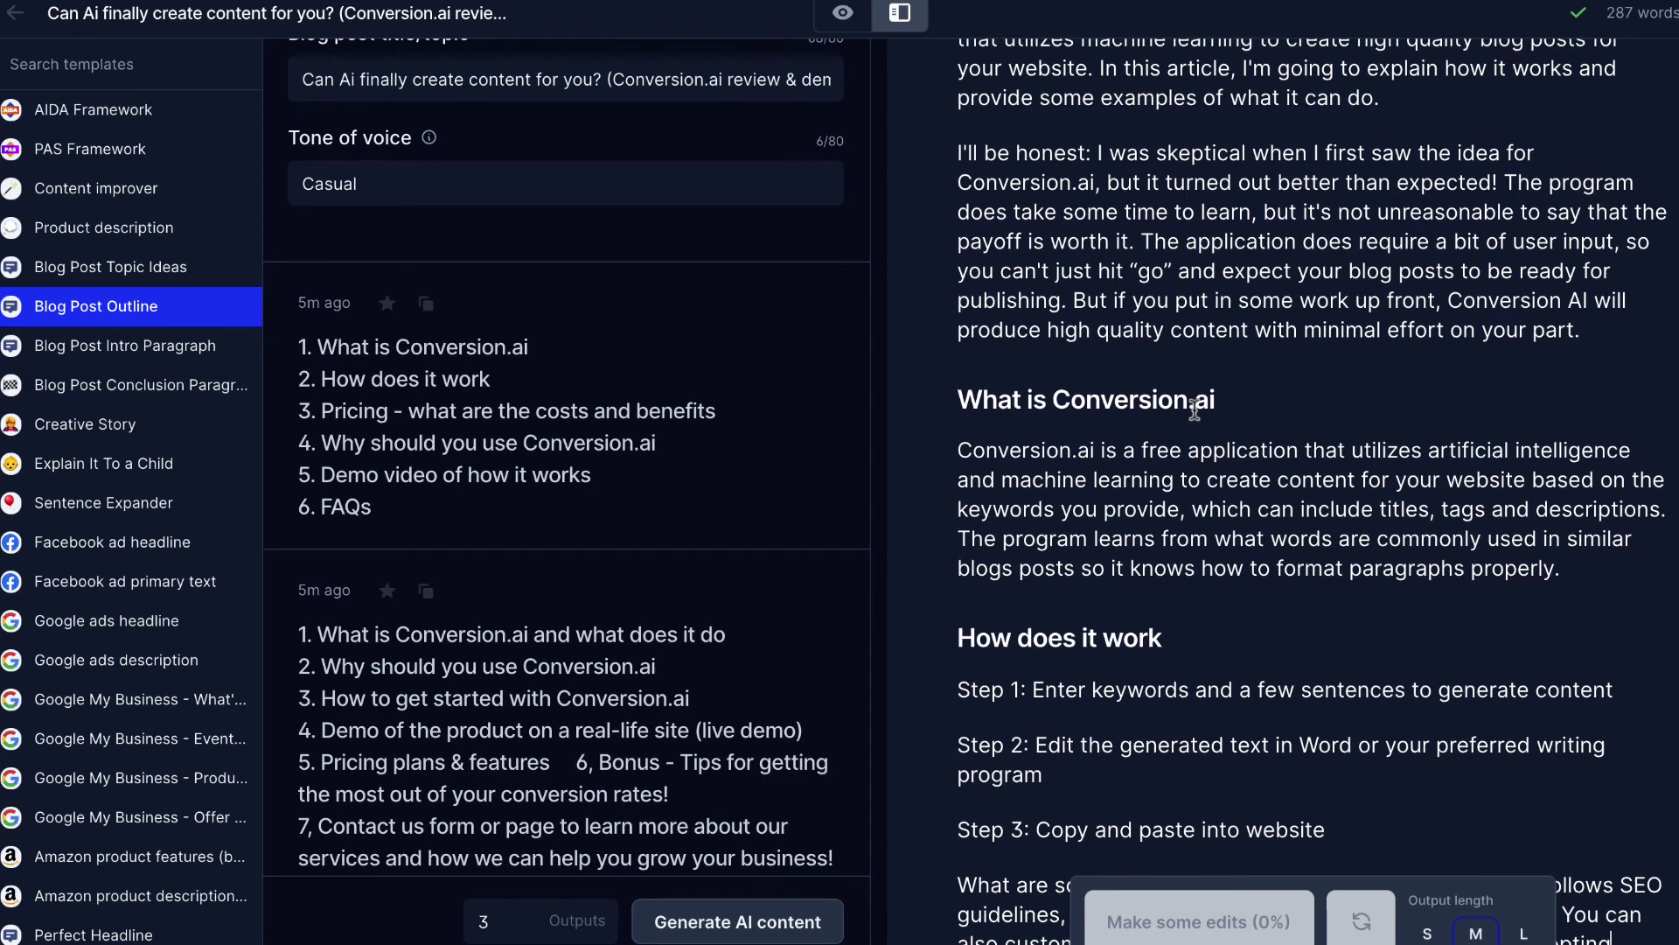
scroll(1195, 409, down, 2)
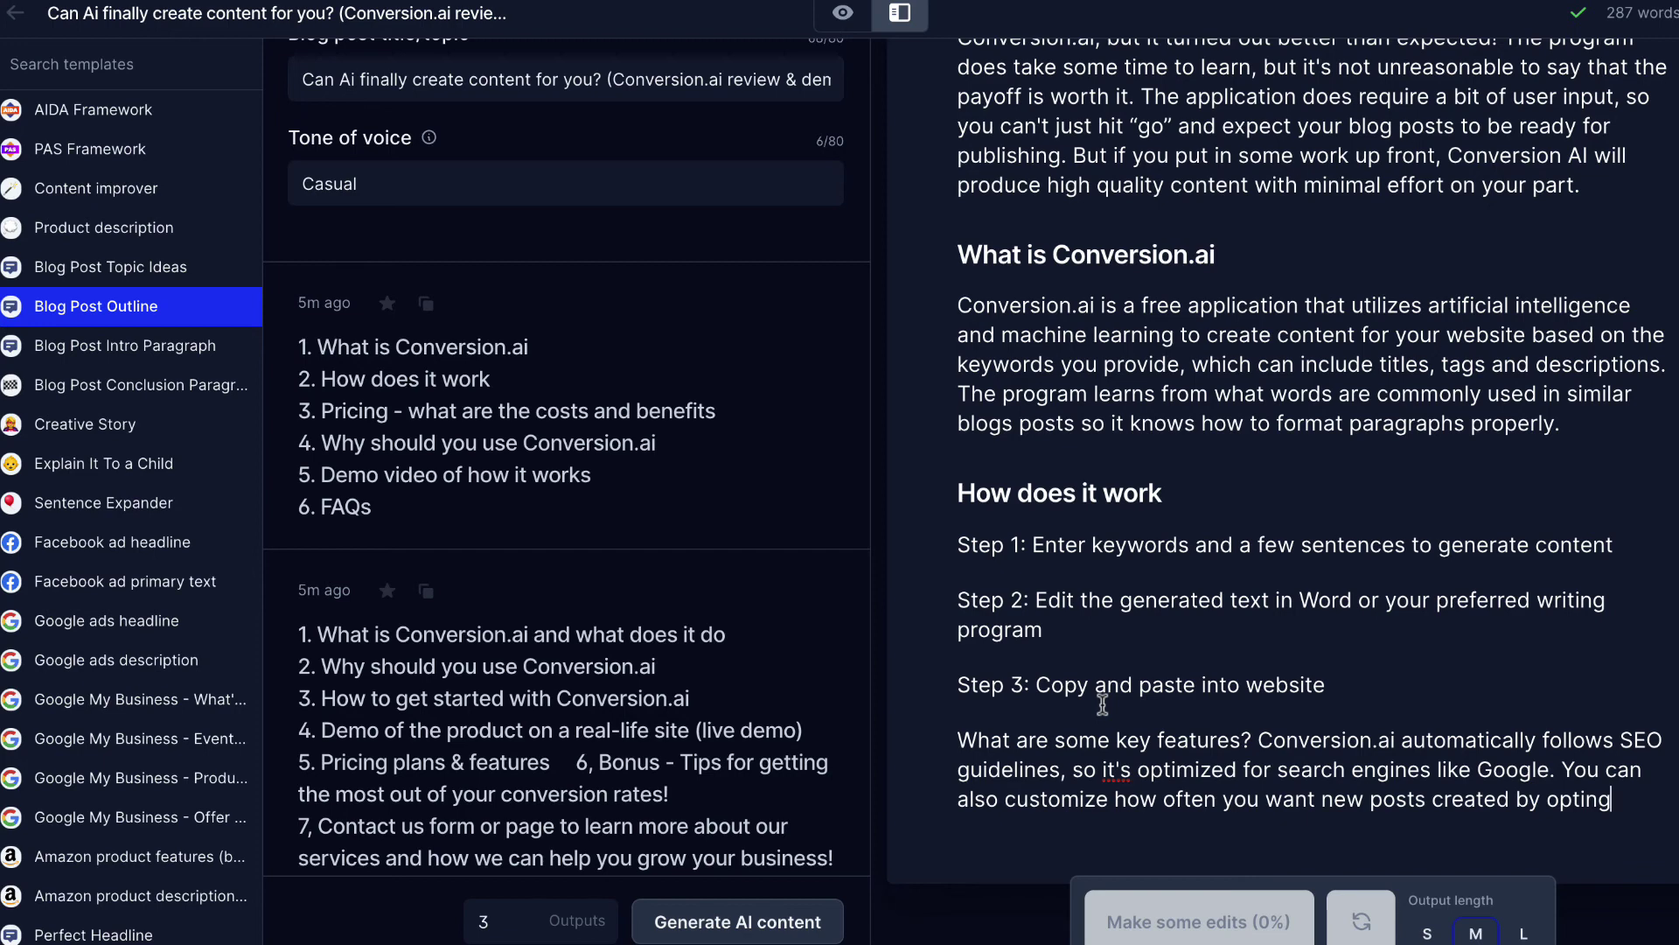
drag(1065, 629, 1041, 600)
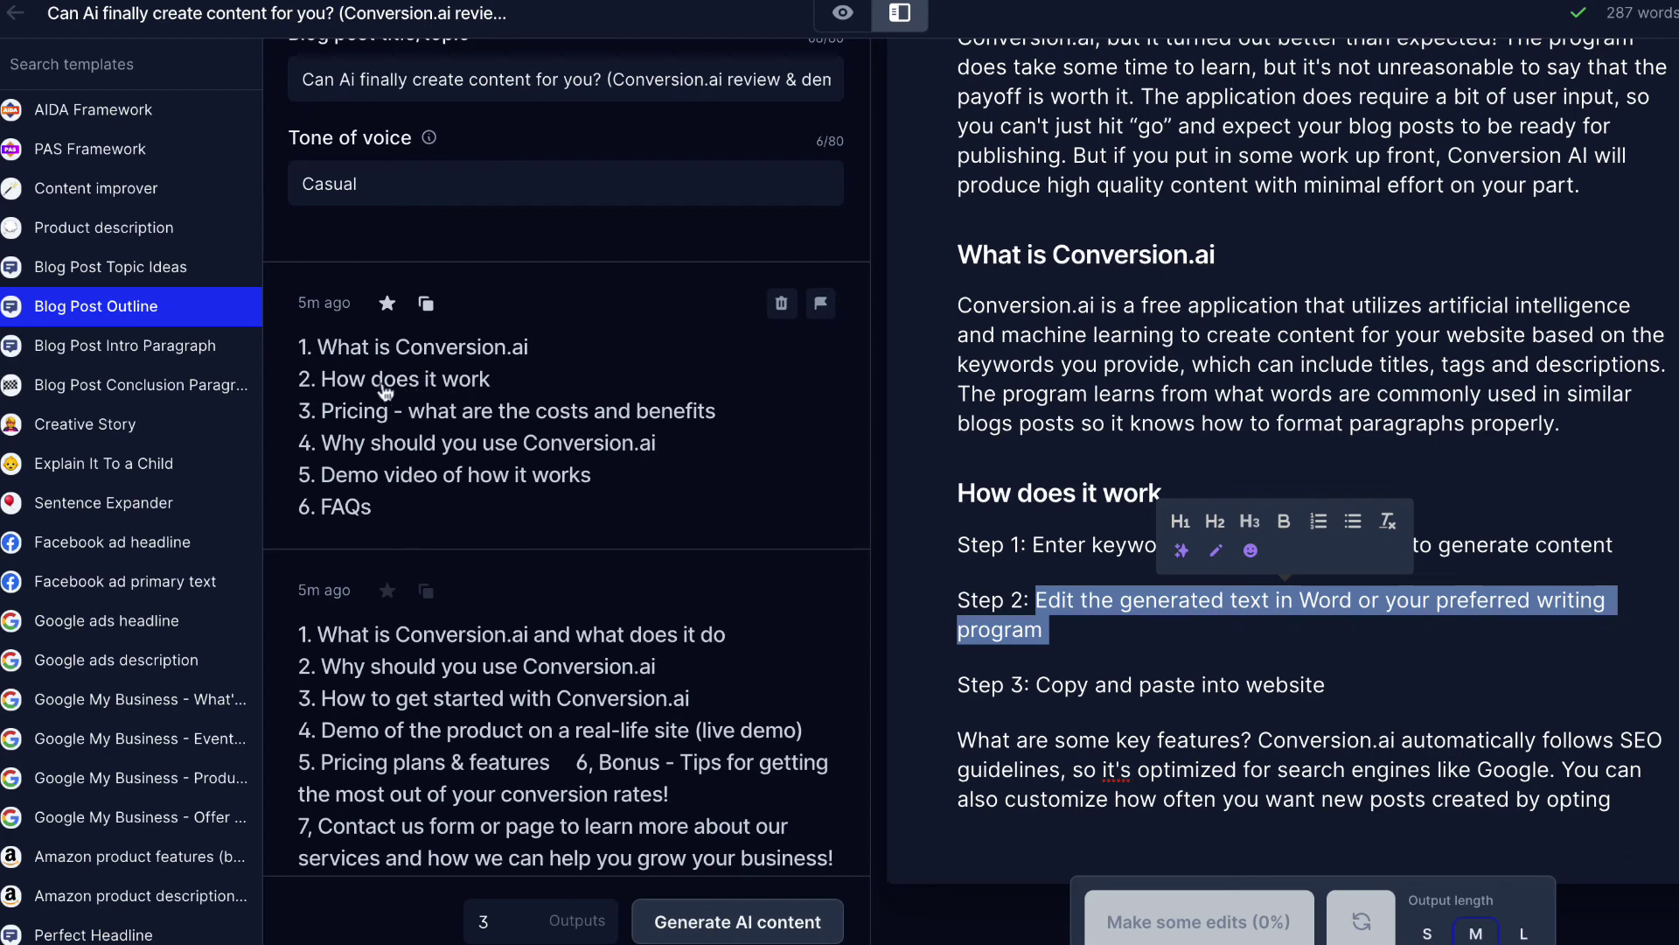
click(1129, 708)
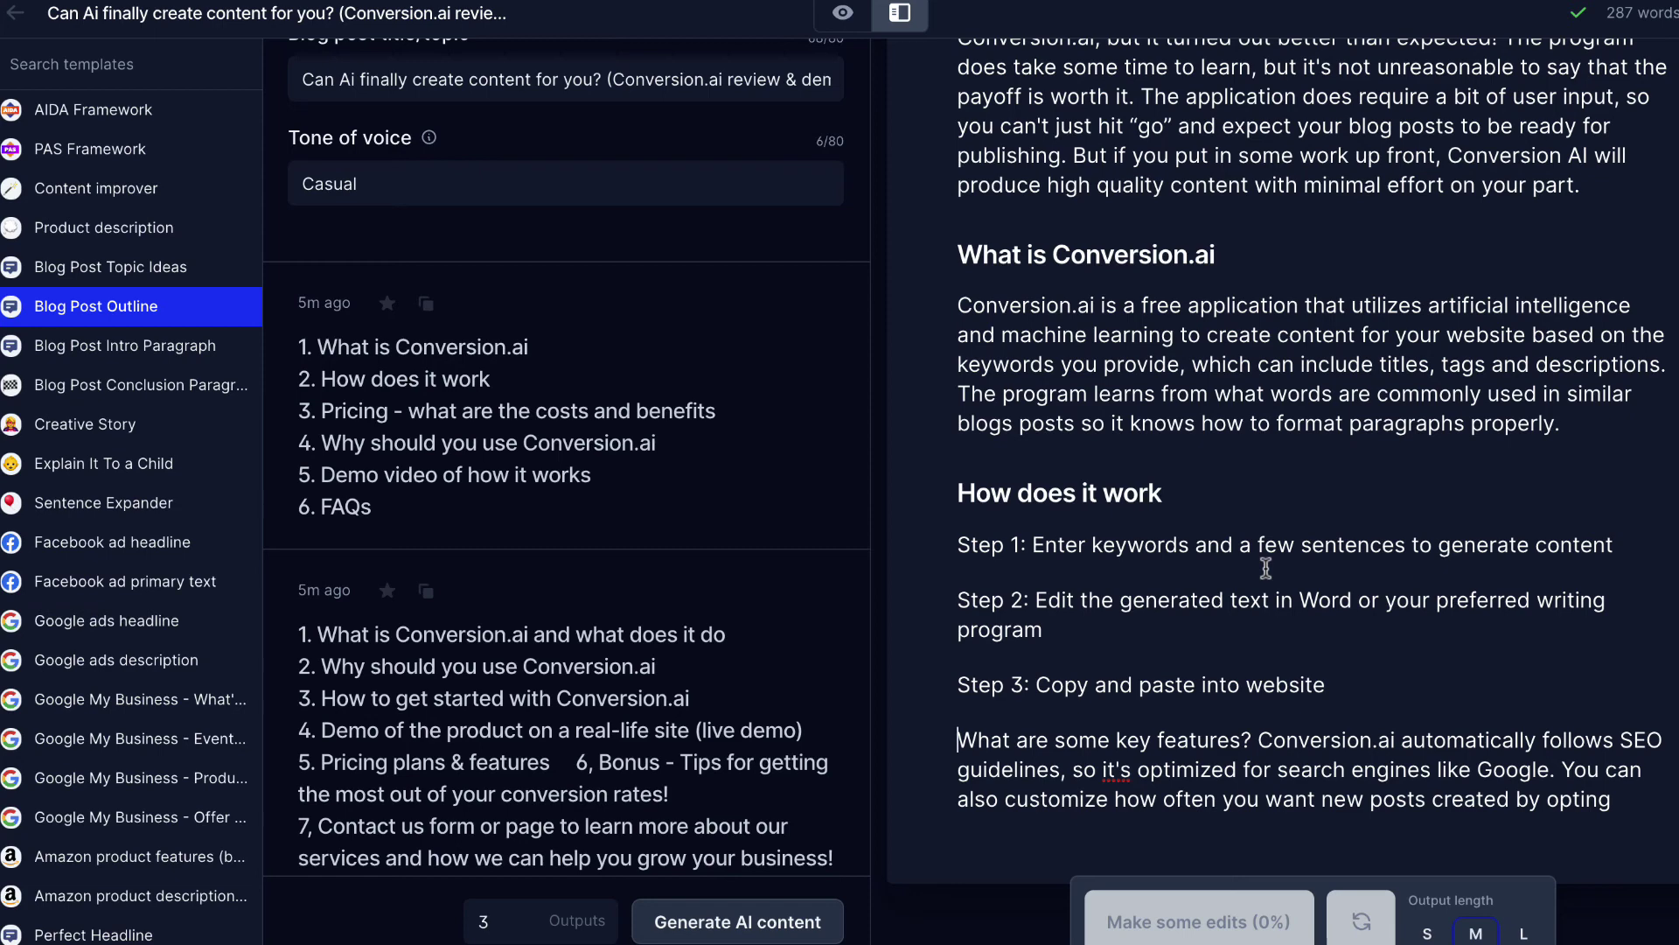
Step: Replace "free" with "paid" in the first sentence under "What is Conversion.ai"
double_click(1145, 308)
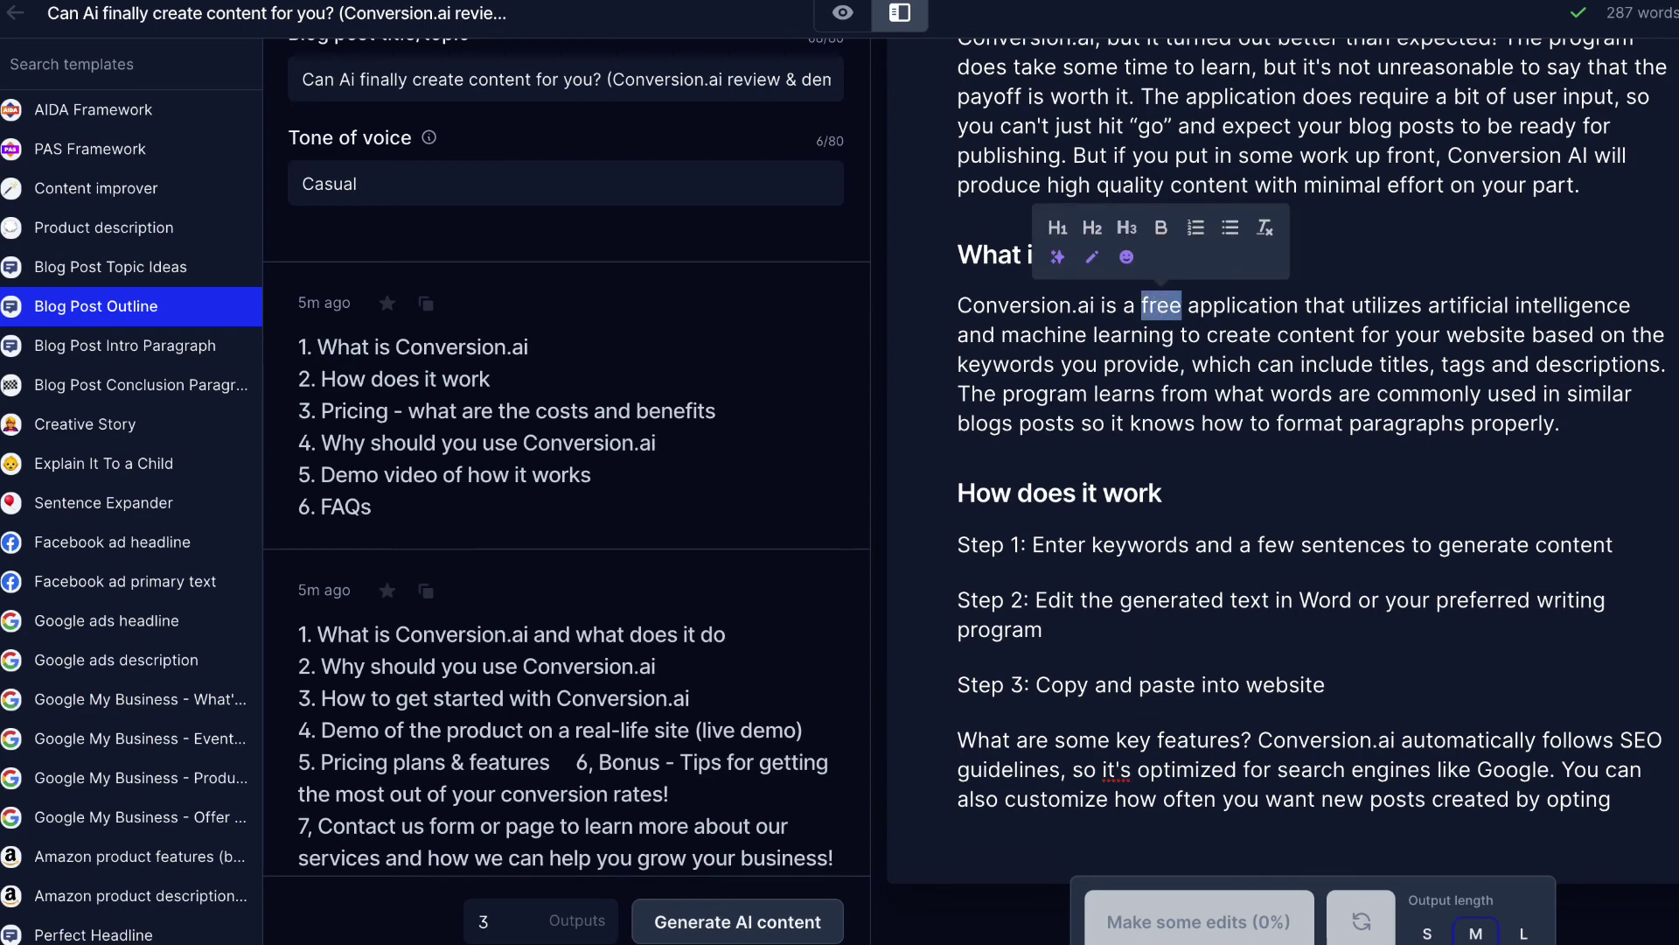
text(paid)
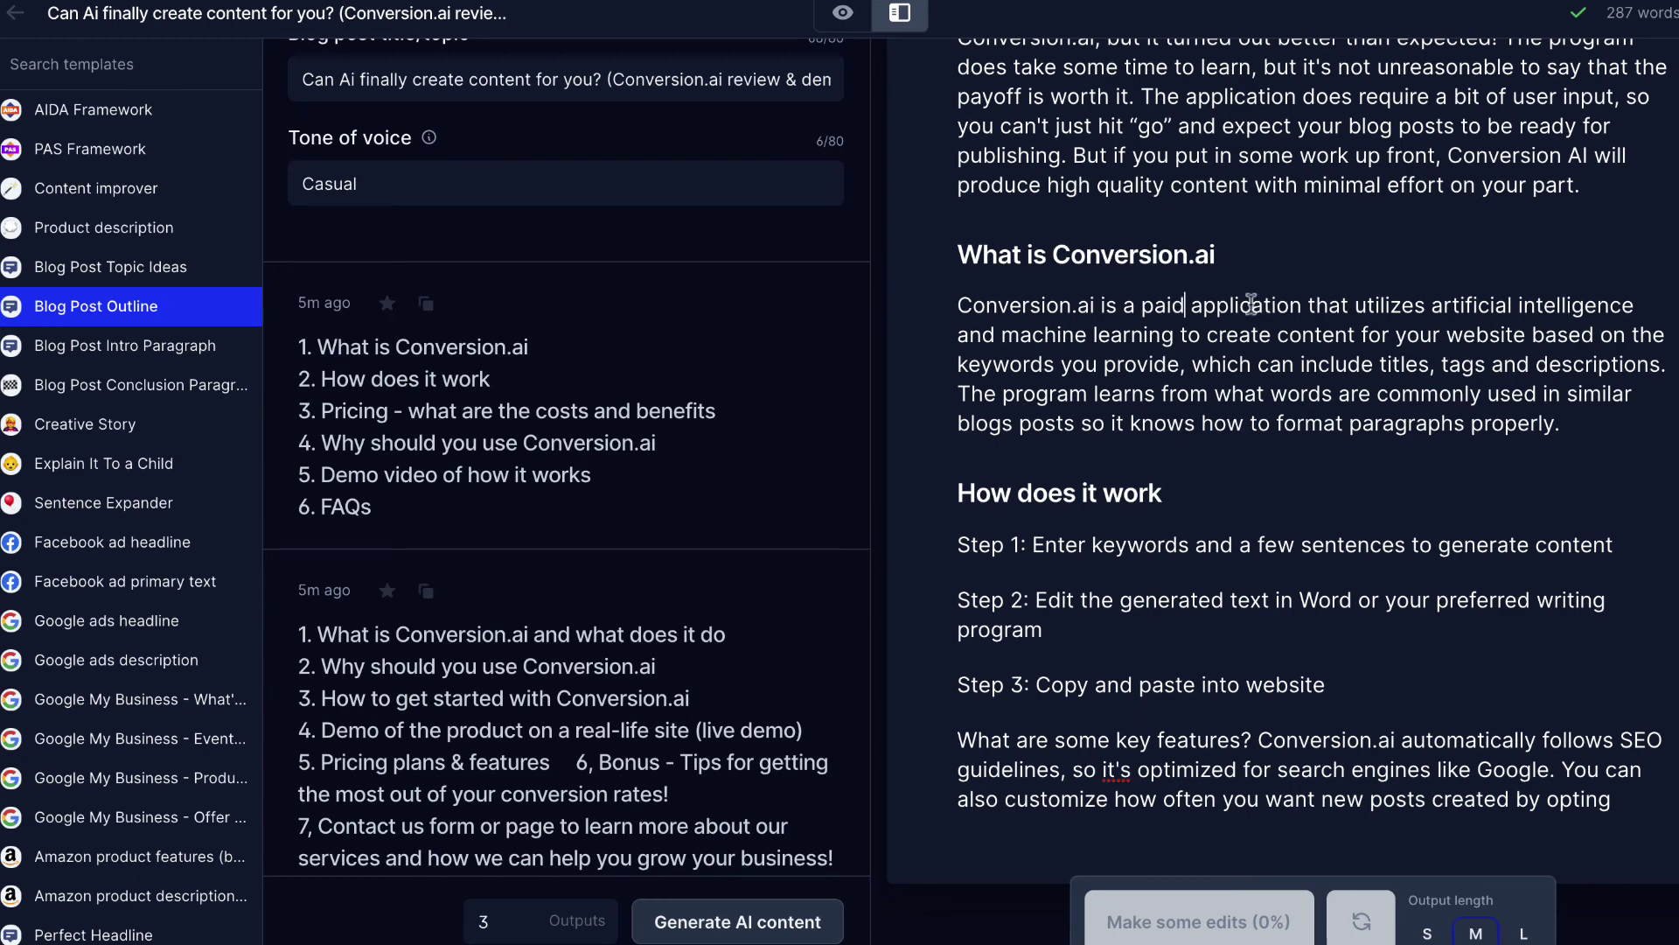
click(1301, 307)
scroll(1325, 538, down, 2)
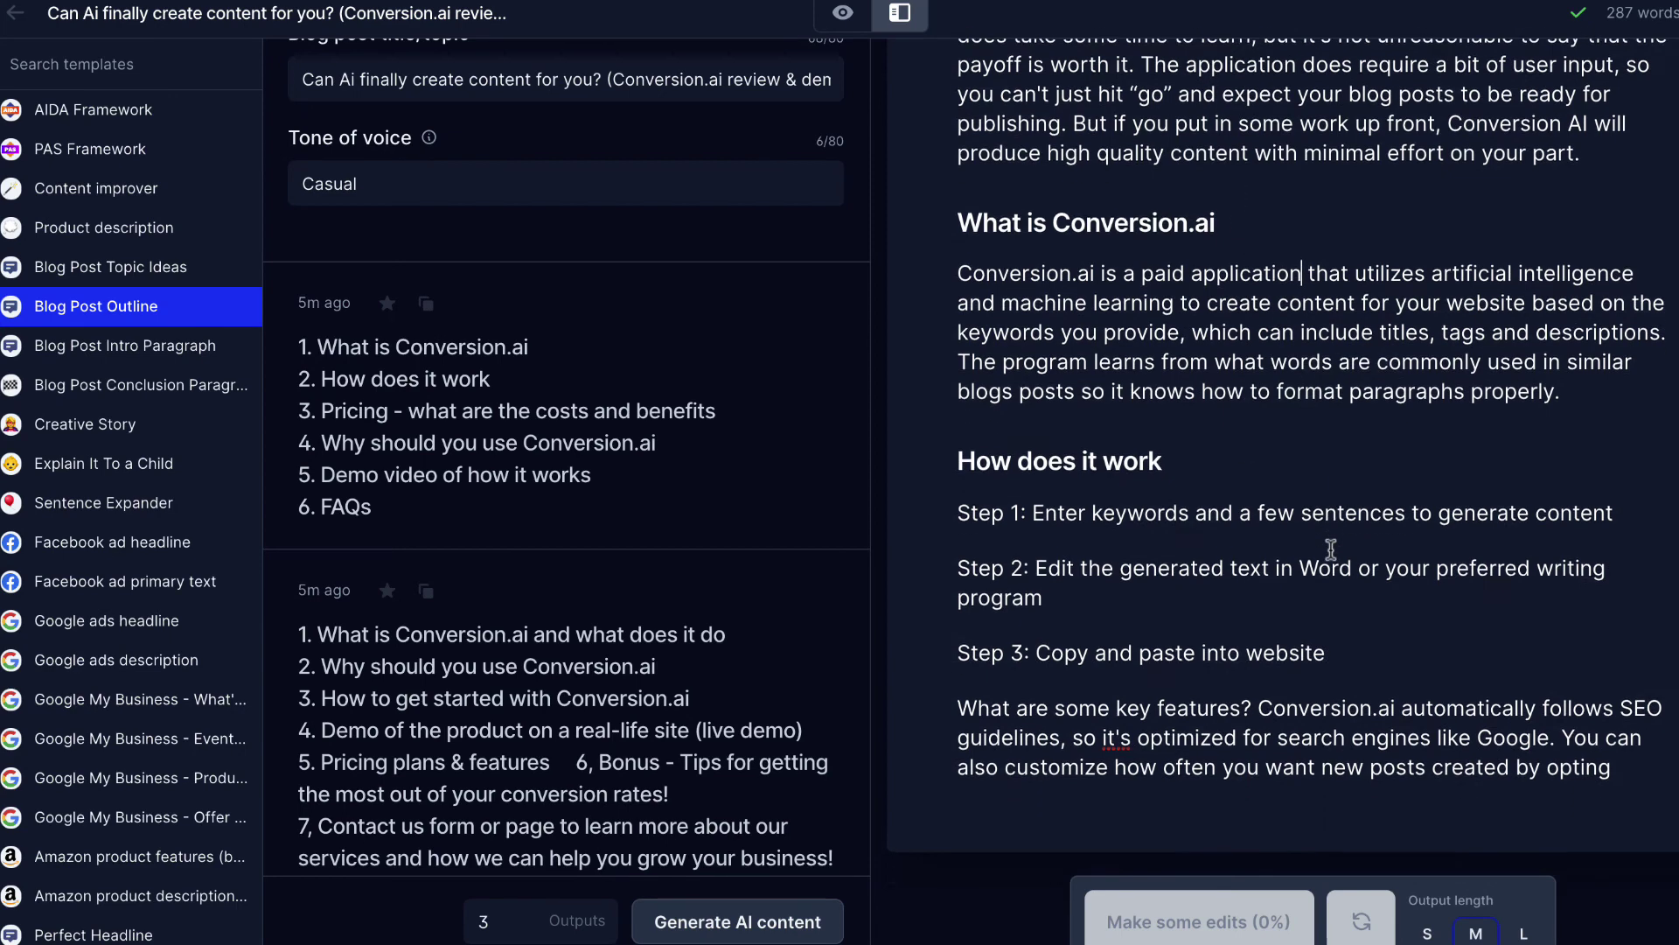